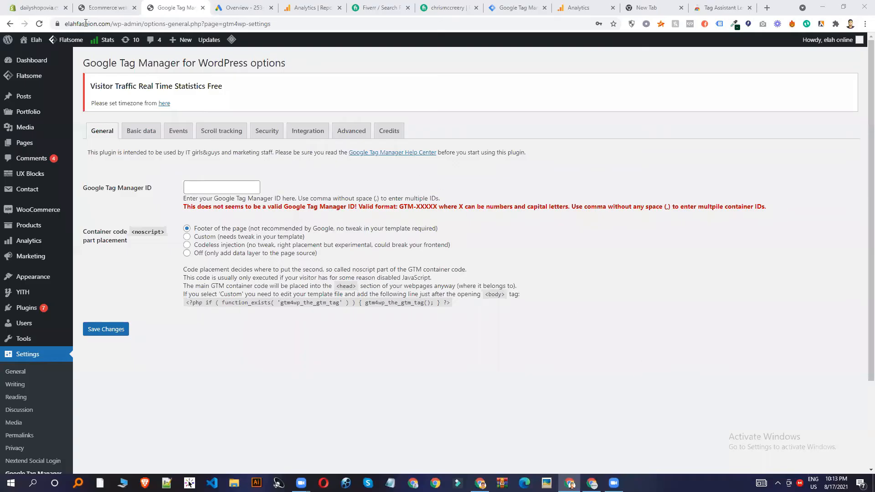
Step: Switch to the Shopify code editor and examine the Google Tag Manager snippets at the start and end of theme.liquid
mouse_move(3, 103)
mouse_move(32, 69)
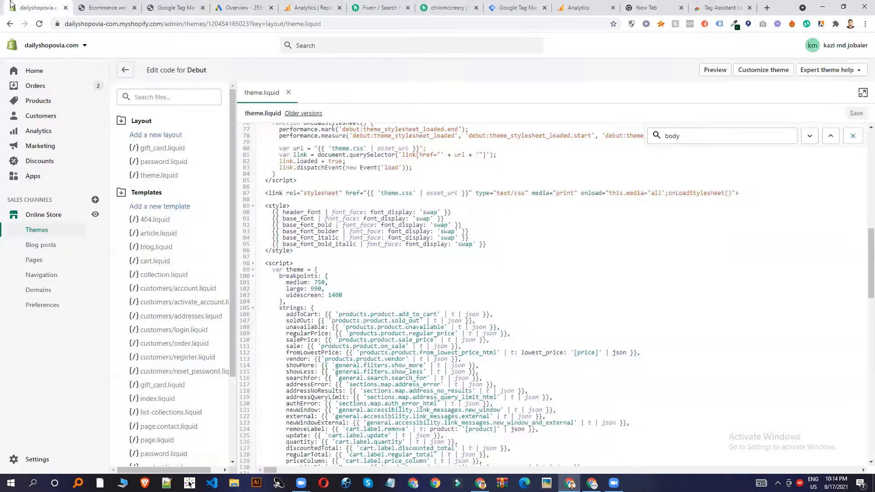
left_click(39, 8)
scroll(366, 208, "up", 3)
scroll(366, 219, "up", 7)
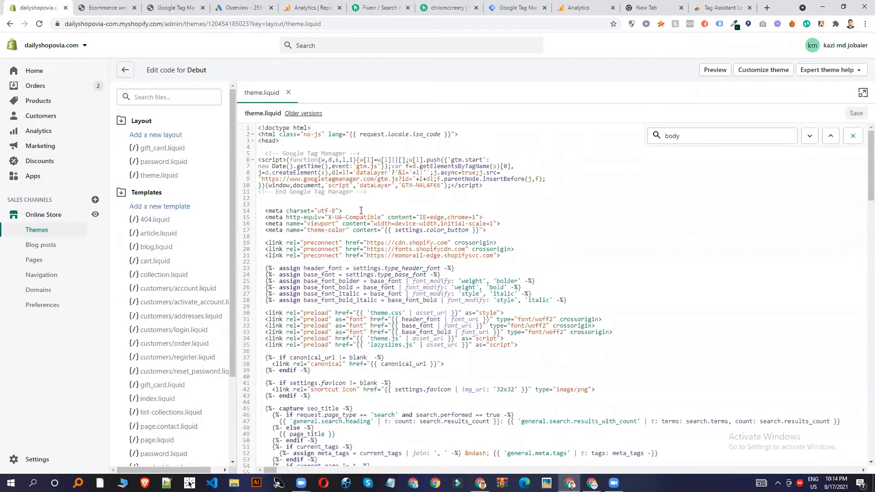
scroll(521, 371, "down", 20)
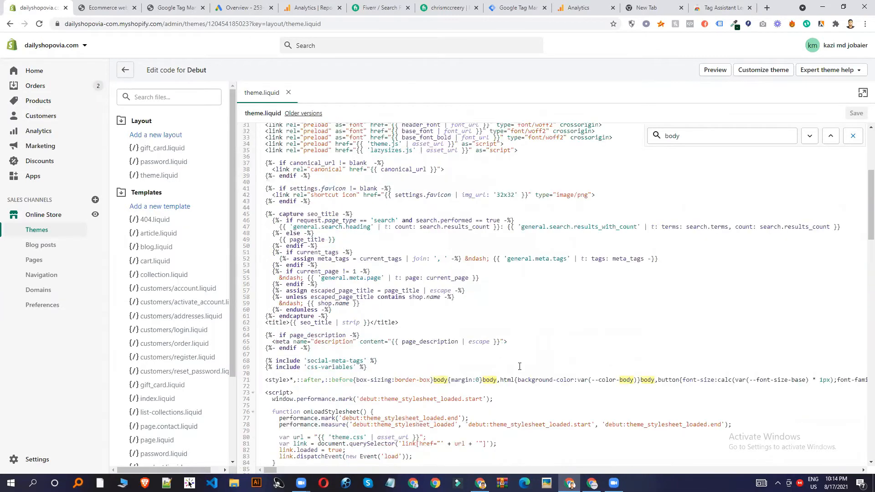
scroll(520, 384, "down", 4)
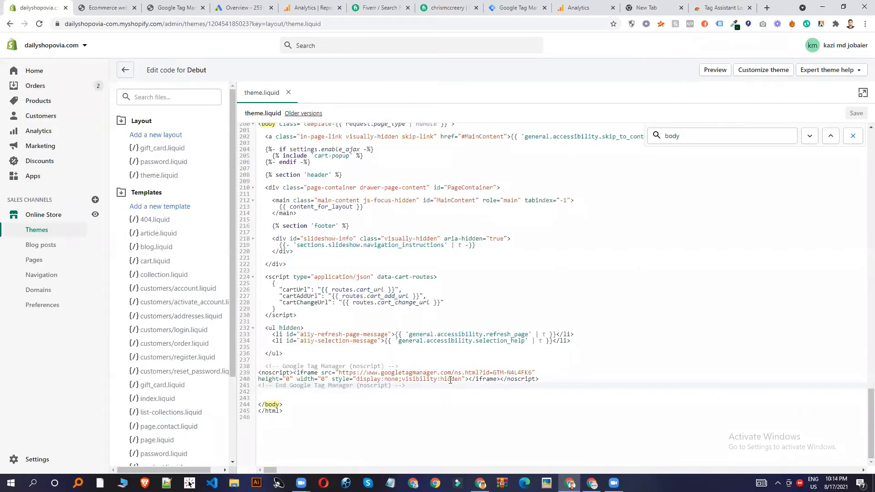
left_click(540, 6)
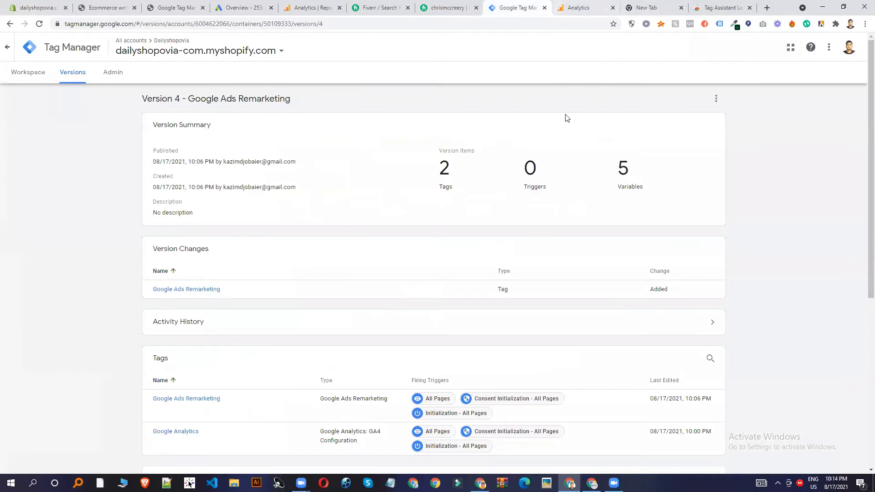
left_click(243, 5)
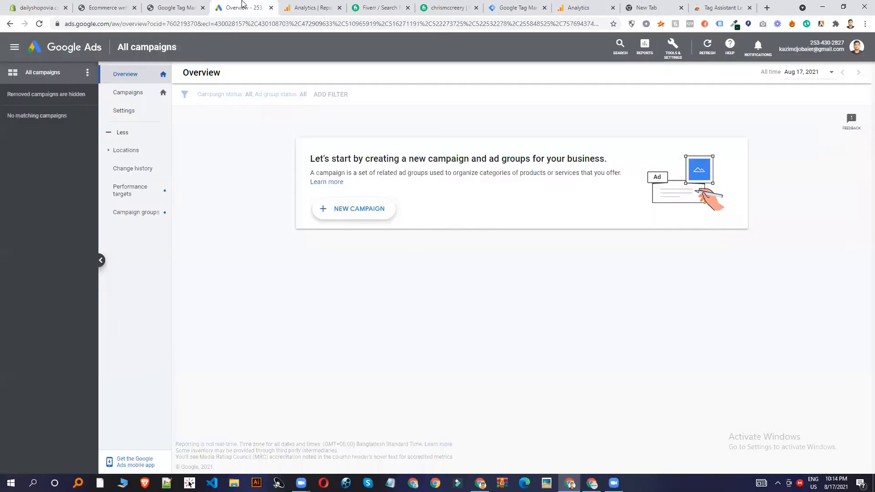
left_click(104, 6)
left_click(165, 6)
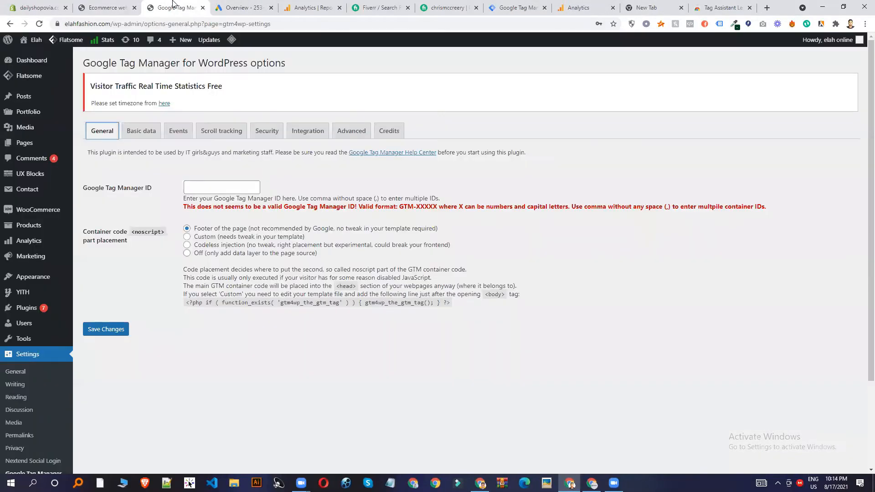
left_click(124, 4)
left_click(243, 6)
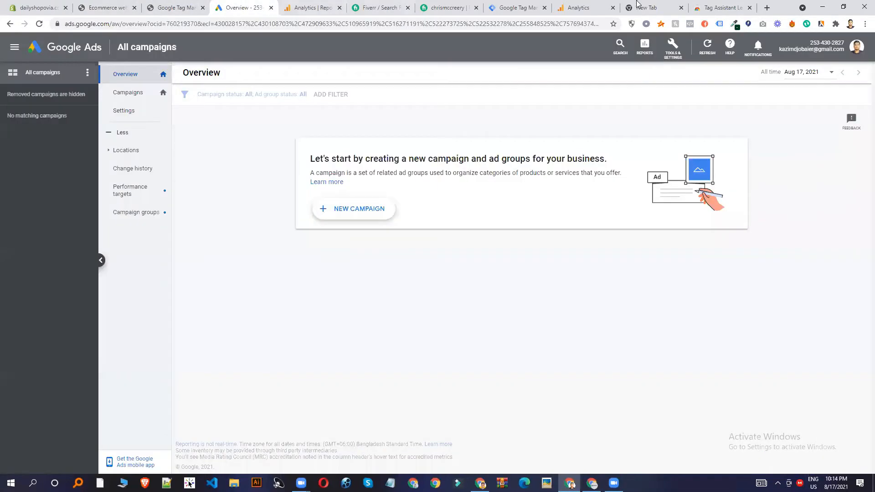
left_click(98, 5)
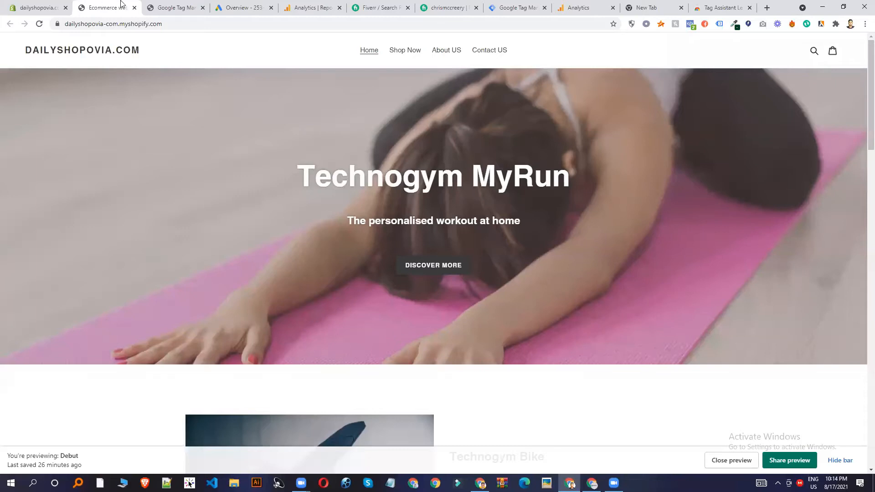
Step: Switch to the WordPress admin and open the page for adding new plugins
left_click(195, 5)
mouse_move(33, 64)
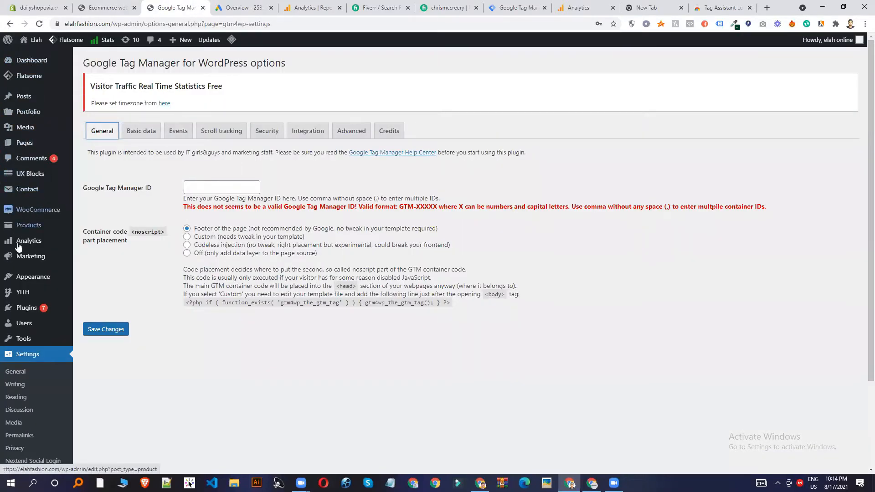
left_click(31, 309)
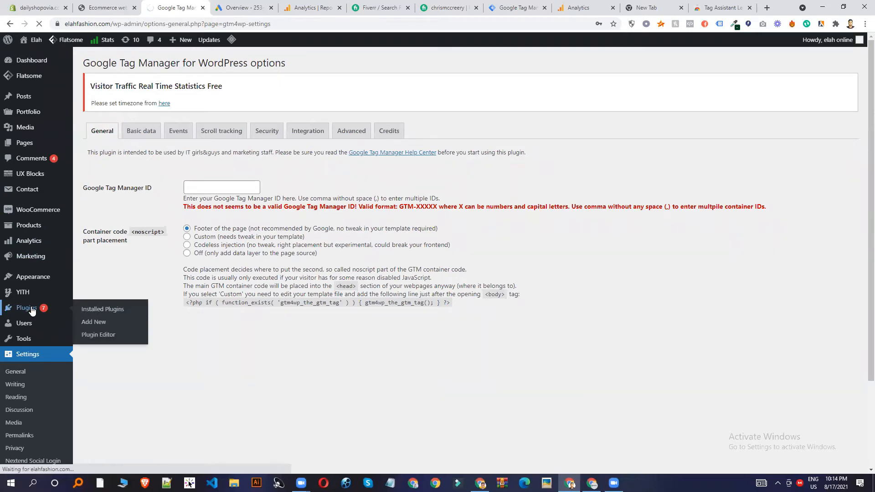
left_click(98, 322)
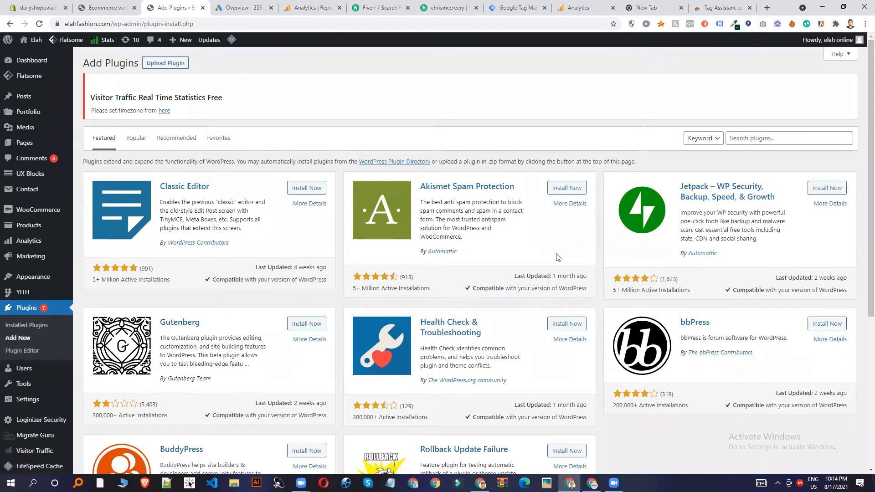
Step: Search the plugin directory for "google tag manager"
scroll(777, 168, "down", 3)
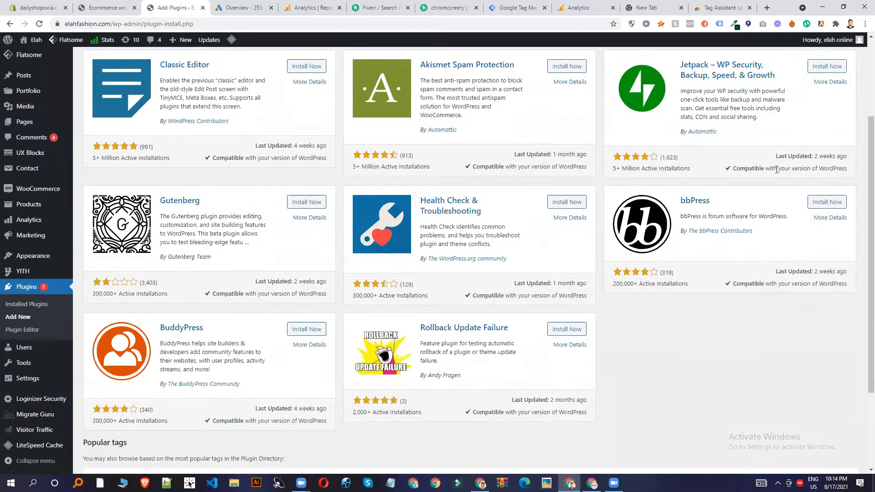
scroll(347, 298, "down", 2)
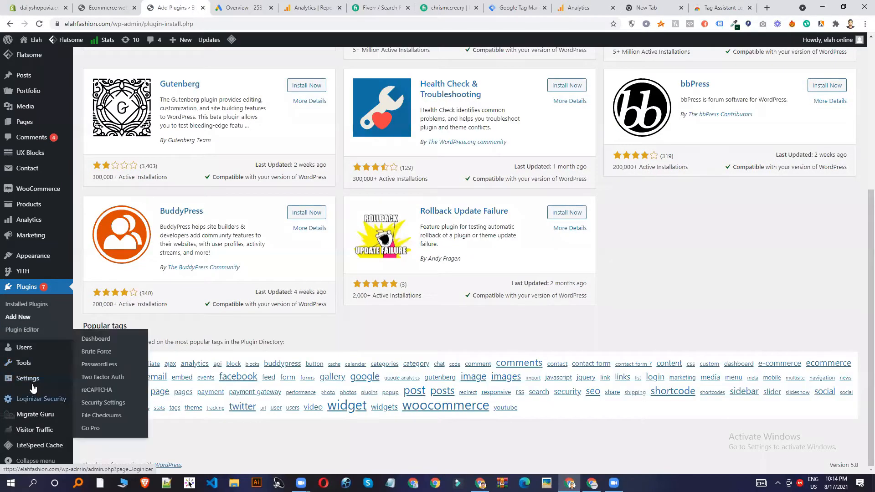
mouse_move(32, 385)
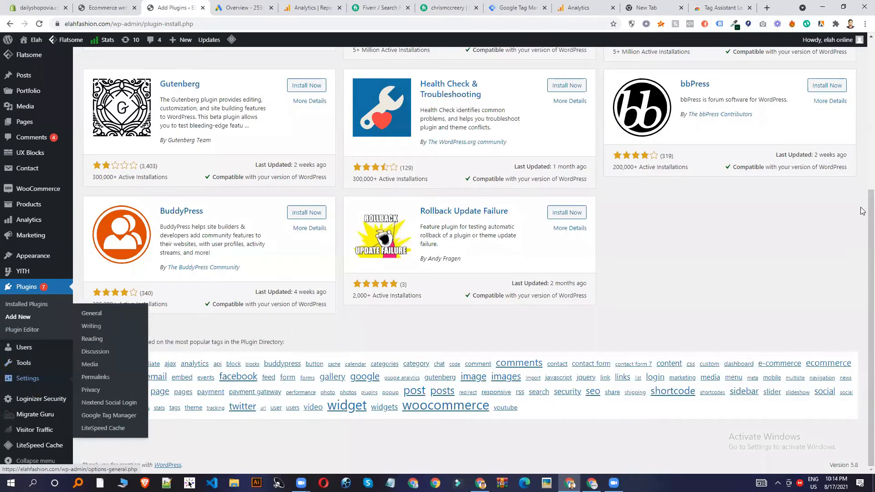
scroll(860, 205, "up", 5)
left_click(774, 139)
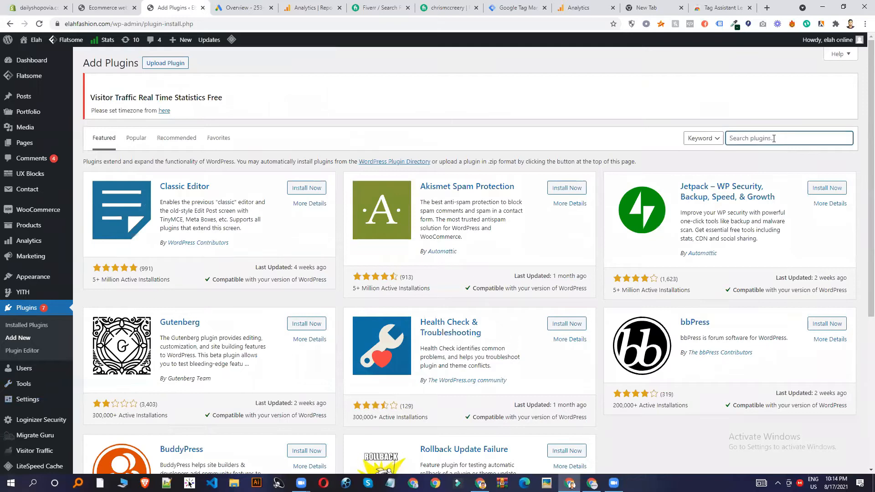
type("google tag manager")
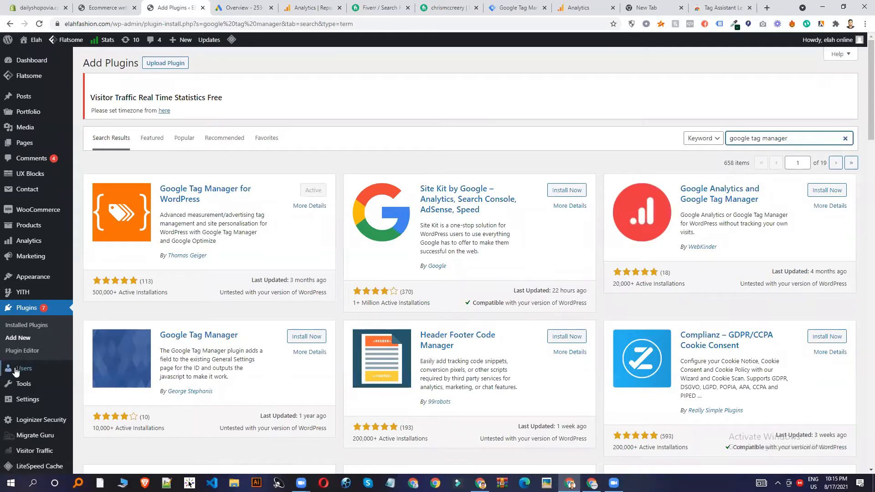
Step: Open the installed plugins list in a separate browser tab and deactivate the Google Tag Manager for Wordpress plugin
mouse_move(38, 372)
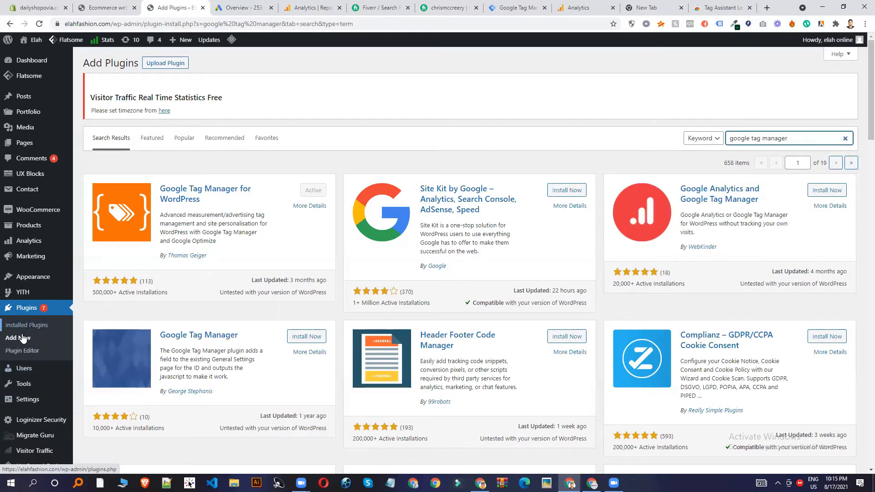
middle_click(35, 326)
left_click(225, 4)
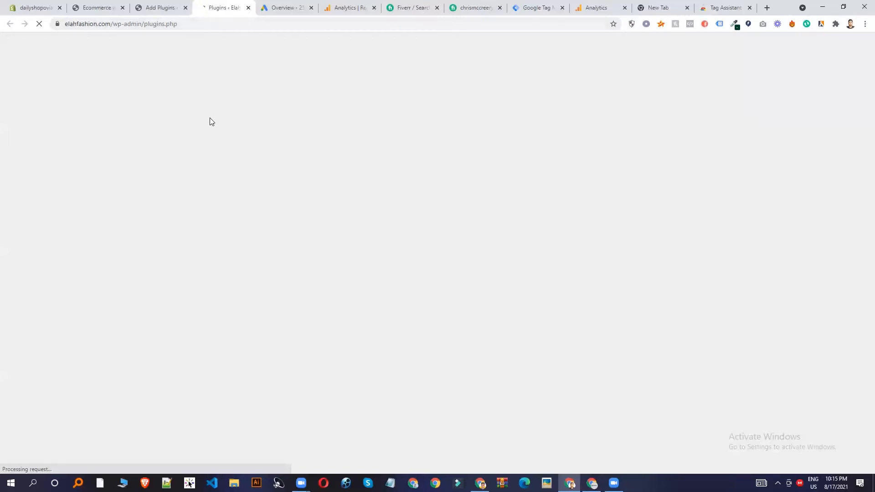
scroll(191, 330, "down", 2)
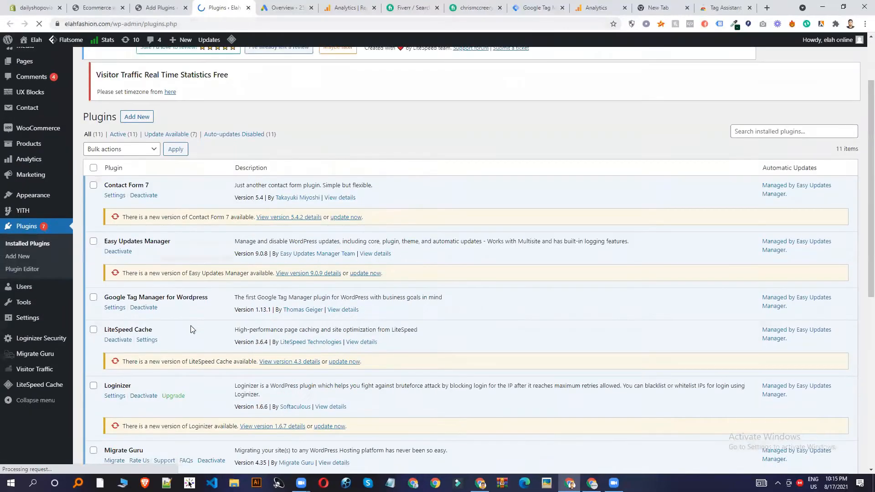
scroll(191, 330, "down", 3)
scroll(186, 307, "down", 4)
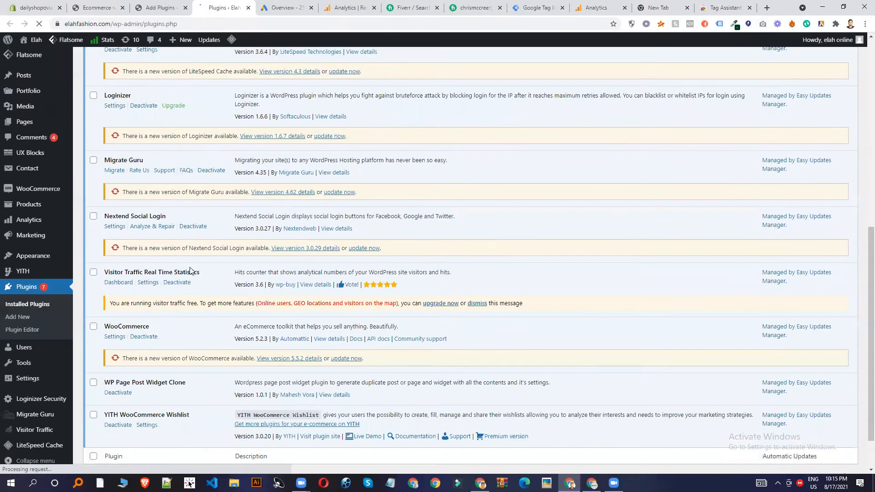
scroll(191, 268, "down", 2)
scroll(195, 273, "up", 5)
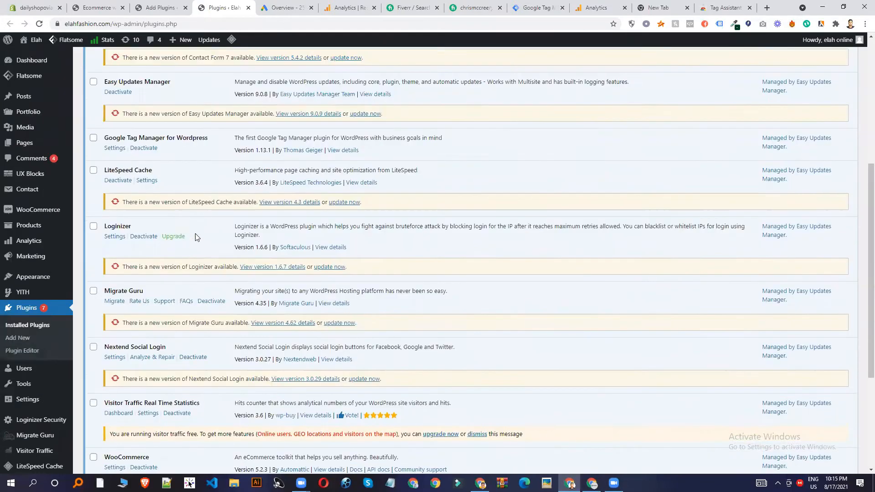
left_click(145, 150)
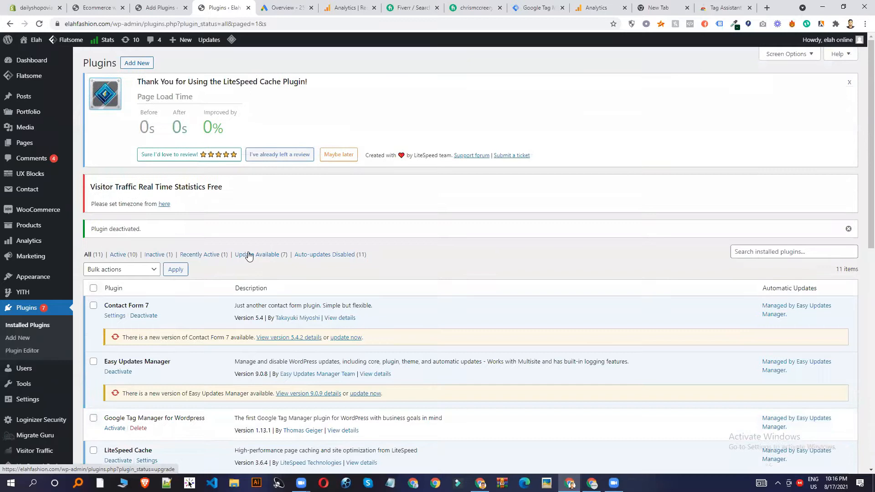
scroll(249, 256, "down", 3)
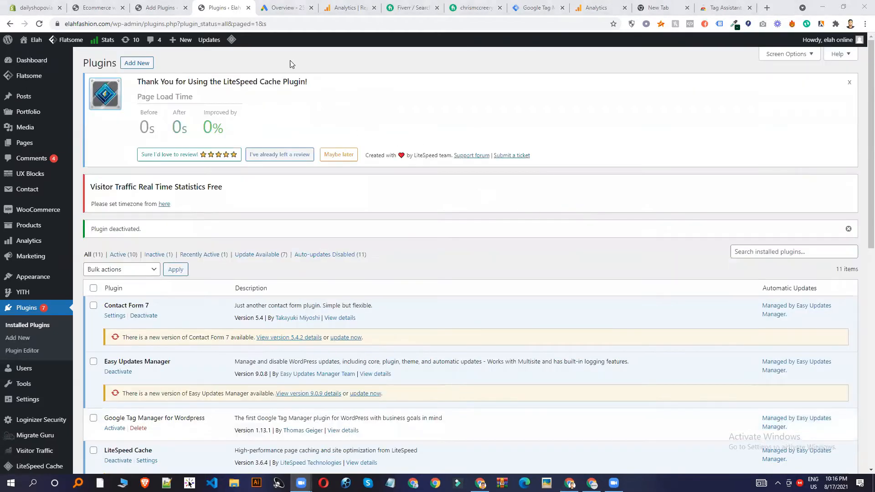
Step: Return to the plugin search results, reload them and activate the Google Tag Manager for WordPress plugin
left_click(187, 4)
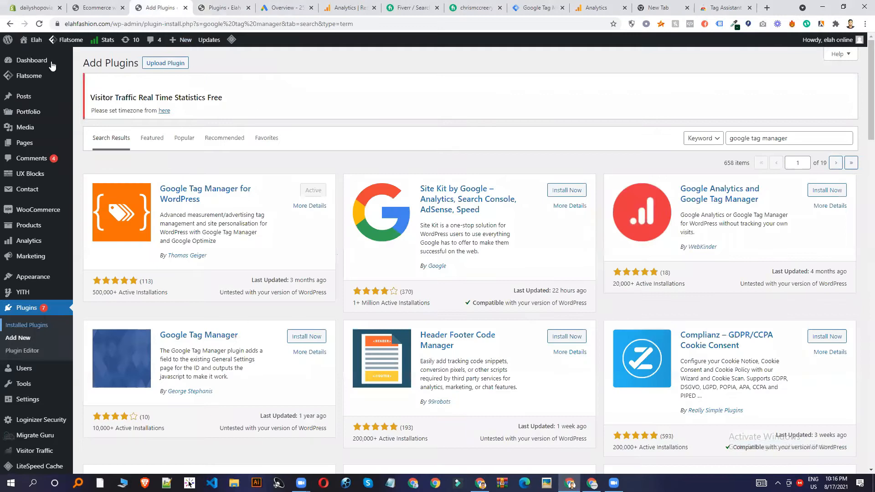
left_click(40, 24)
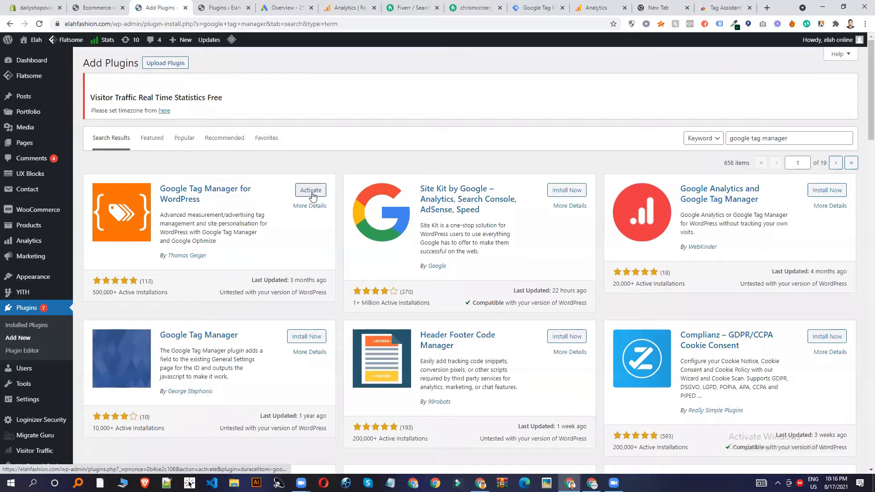
left_click(312, 196)
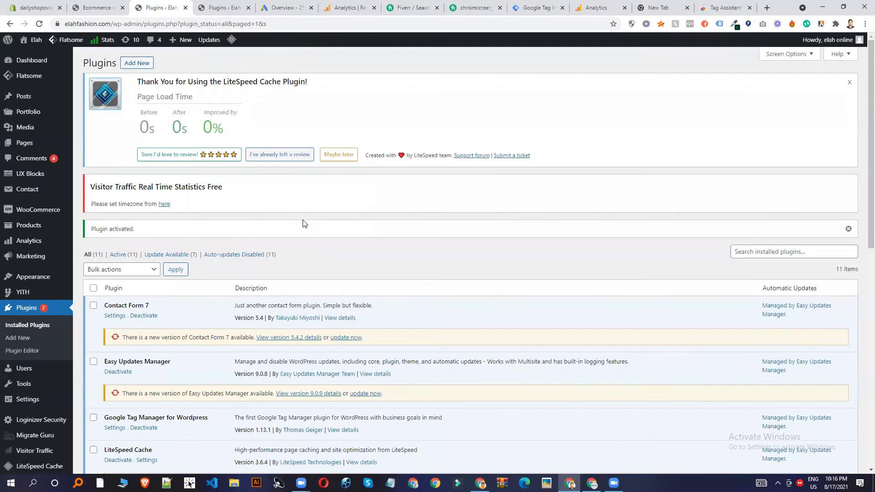
Step: Open the Google Tag Manager plugin's settings page and select the contents of the Google Tag Manager ID field
scroll(271, 301, "down", 2)
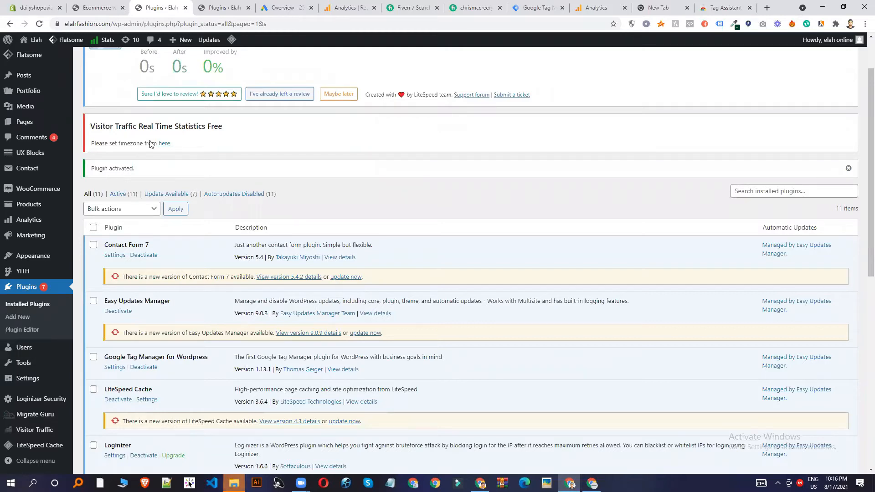
scroll(160, 136, "down", 1)
mouse_move(26, 382)
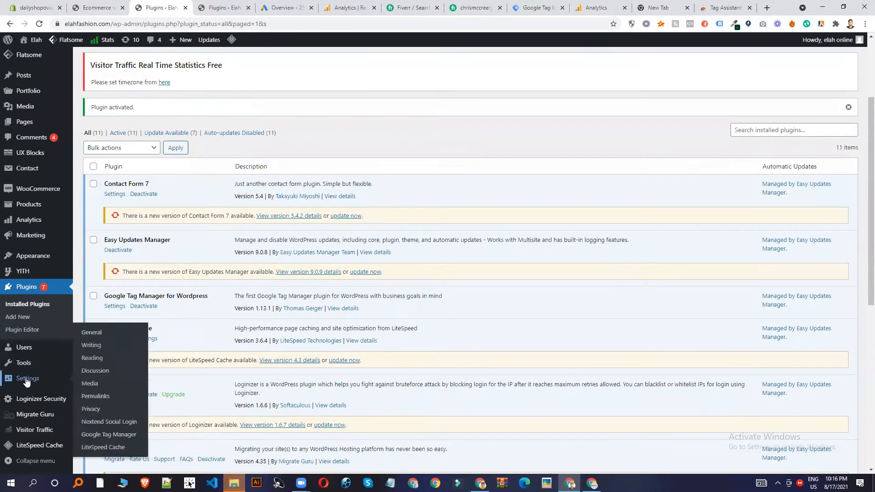
left_click(111, 439)
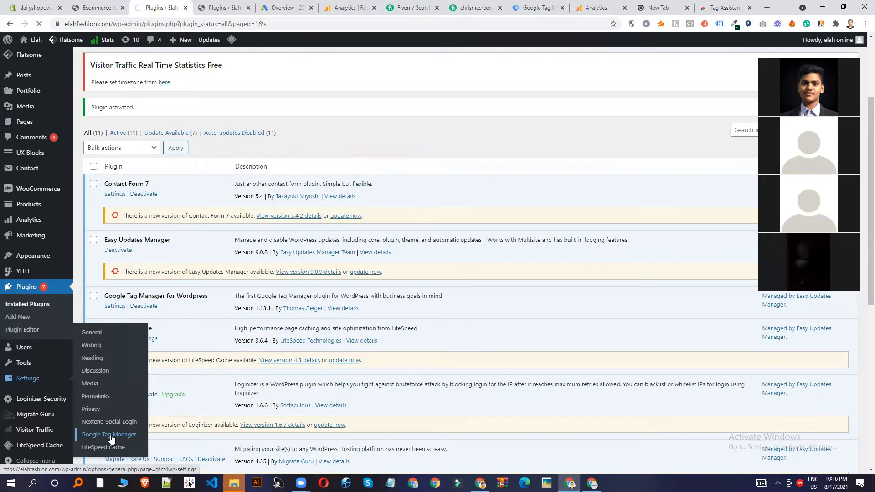
left_click(223, 191)
triple_click(223, 190)
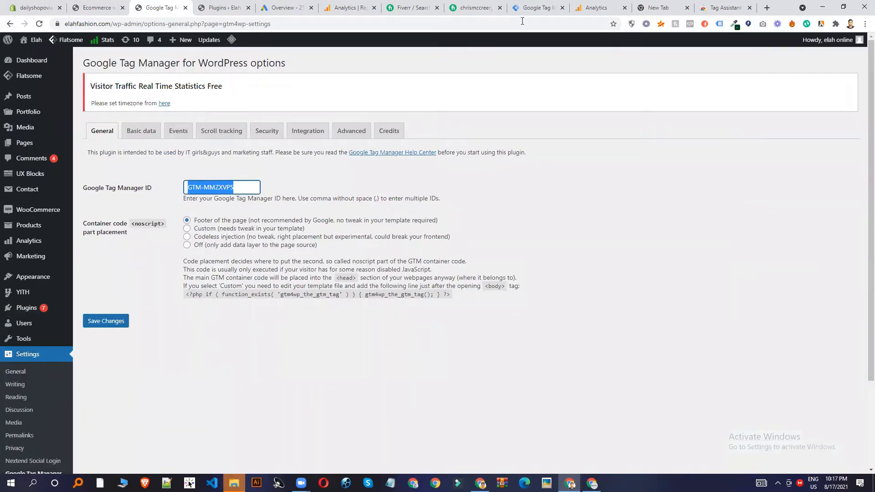
Step: Switch to Google Analytics, open the Dailyshopovia web data stream and copy its measurement ID
left_click(593, 8)
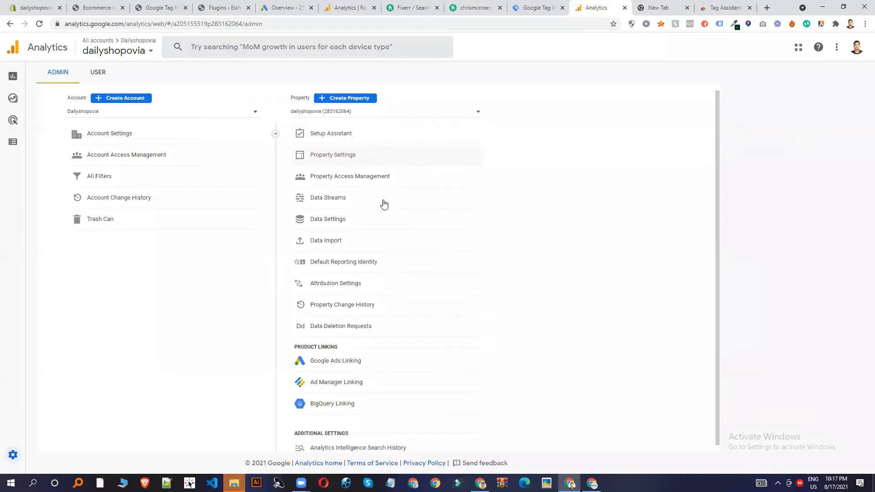
left_click(342, 203)
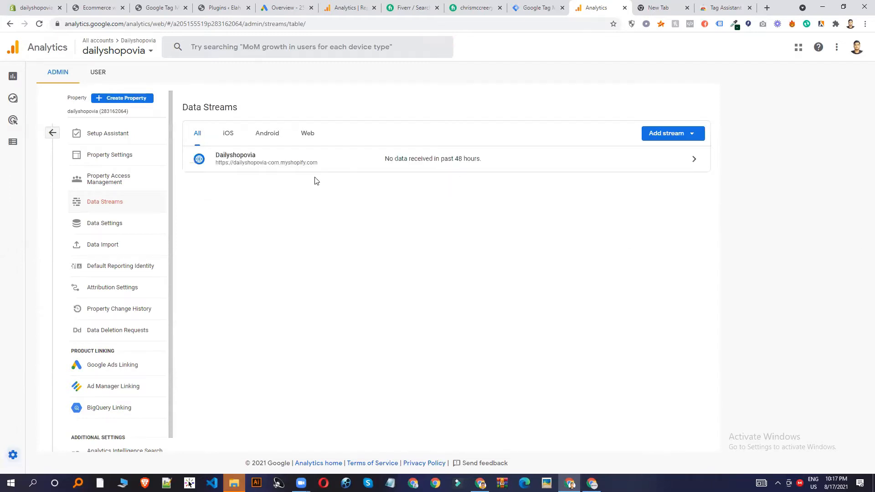
left_click(297, 170)
left_click(681, 105)
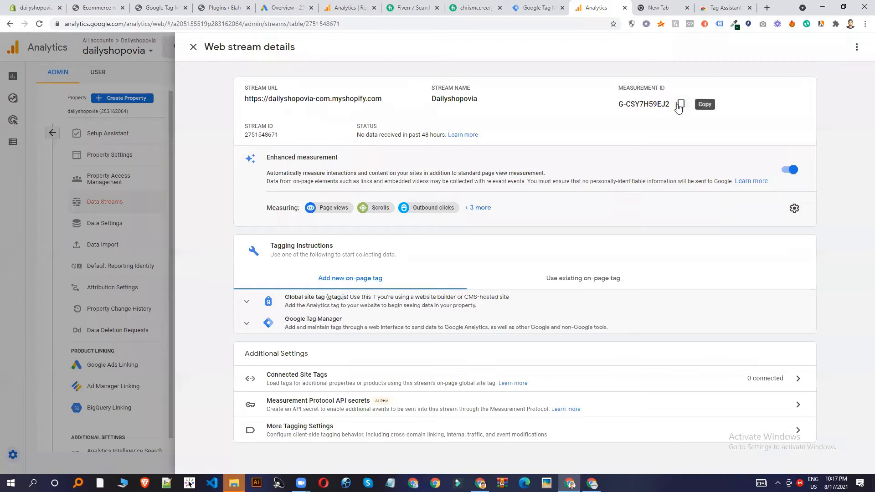
Step: Switch to Google Tag Manager, open the dailyshopovia-com.myshopify.com container's workspace, and view and close its installation code
left_click(282, 6)
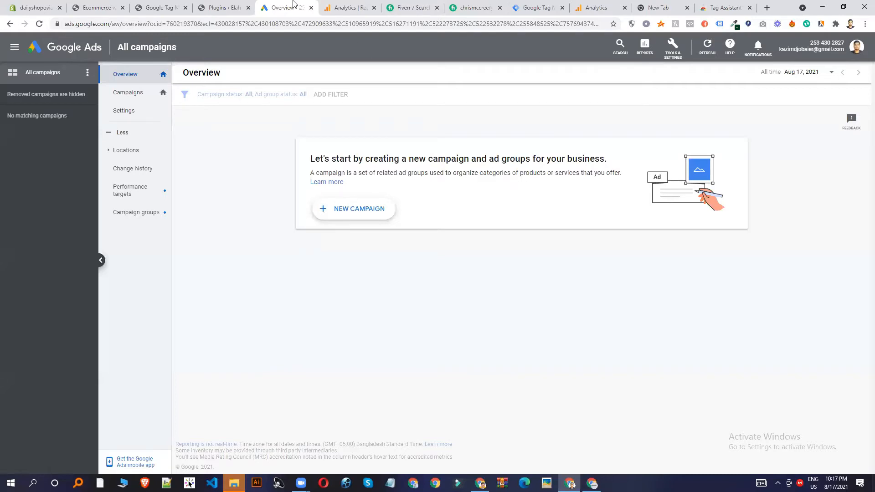
left_click(539, 6)
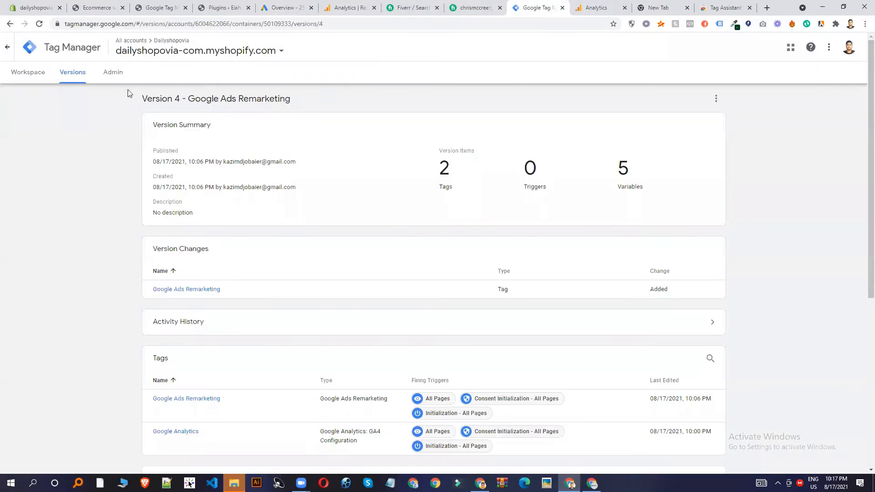
left_click(15, 73)
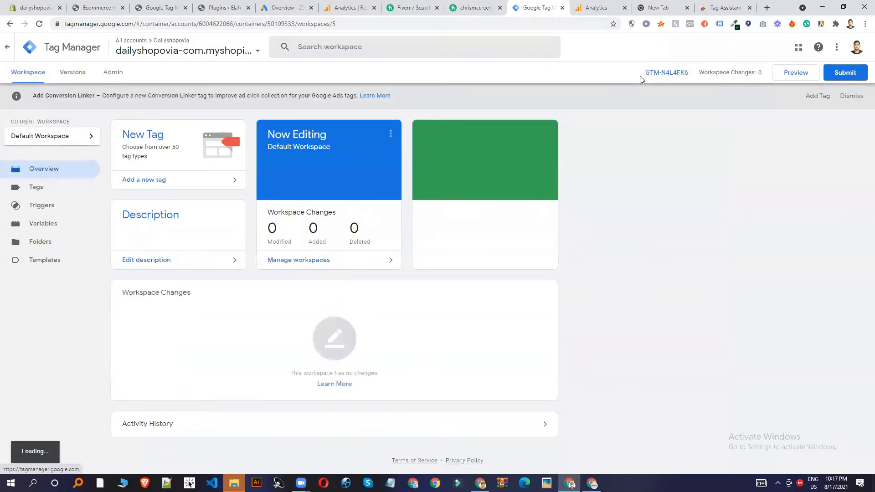
left_click_drag(694, 75, 645, 68)
left_click(663, 77)
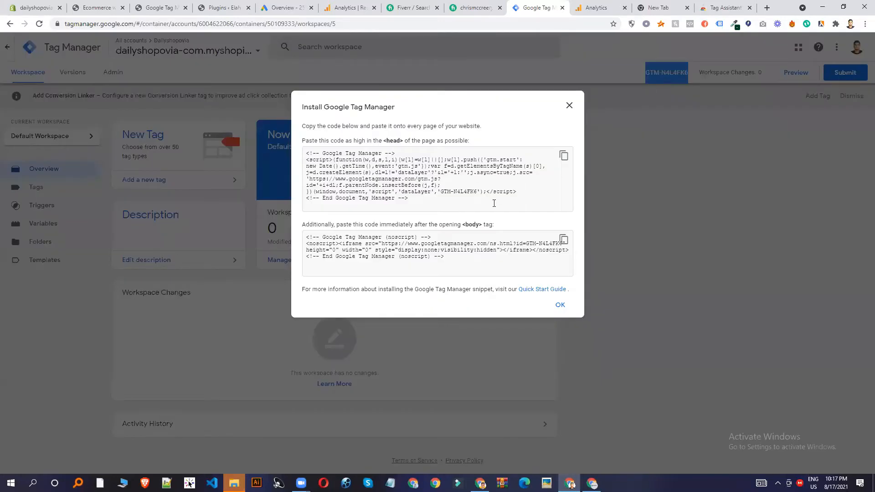
left_click(571, 106)
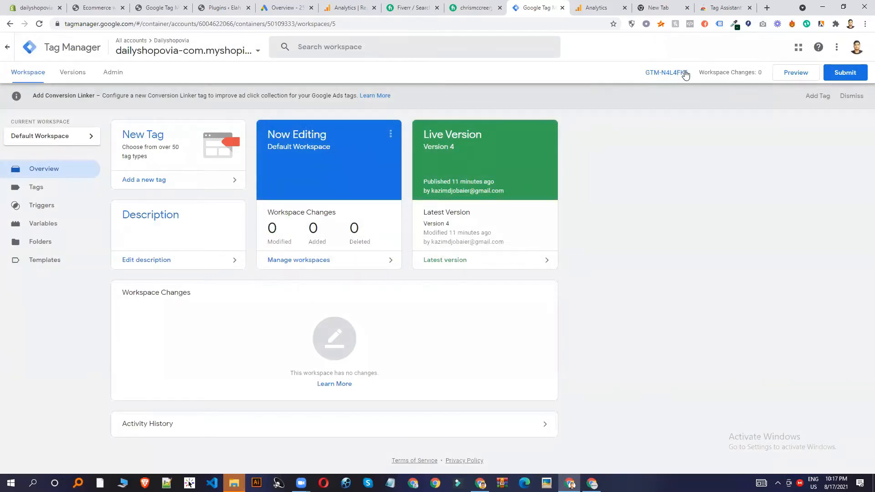
Step: Select and copy the container ID shown in the Tag Manager workspace
mouse_move(641, 76)
left_mouse_down()
mouse_move(680, 84)
mouse_move(650, 75)
mouse_move(694, 76)
mouse_move(651, 68)
left_mouse_up()
left_click(683, 114)
left_click(664, 73)
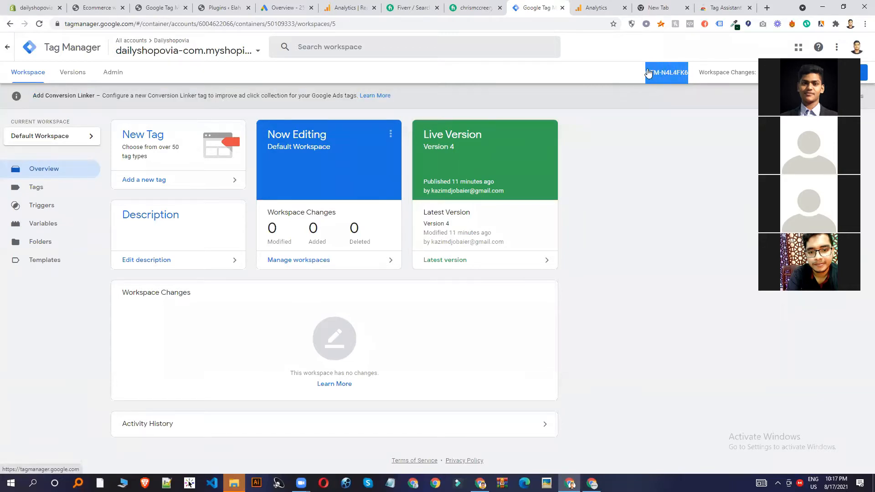
right_click(648, 72)
left_click(676, 150)
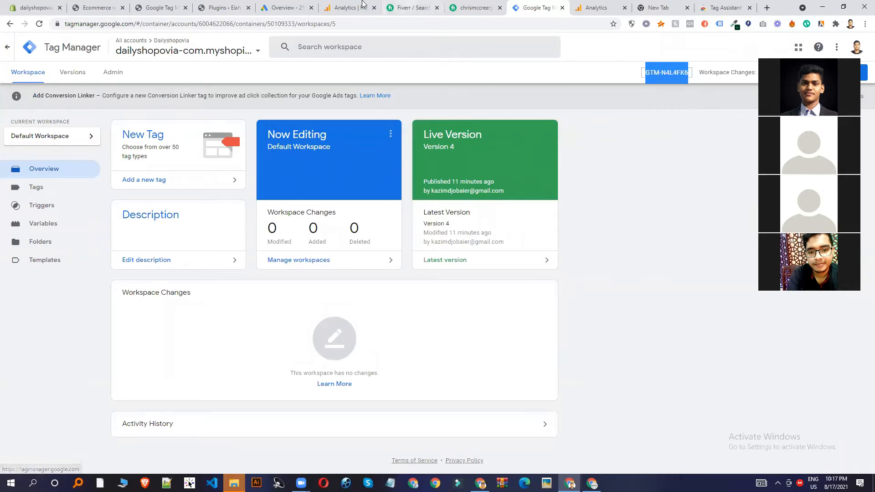
Step: Return to the WordPress plugin settings, replace the Google Tag Manager ID with the copied GTM-N4L4FK6 and save the changes
left_click(304, 4)
left_click(160, 7)
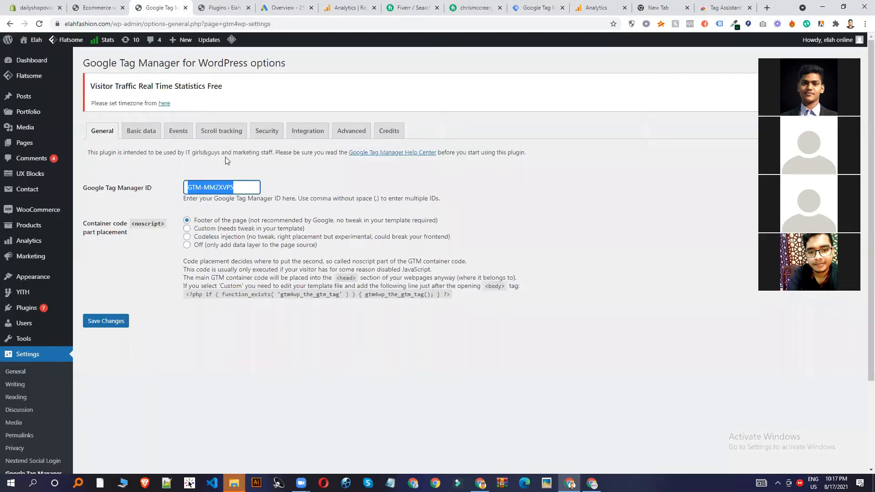
right_click(235, 188)
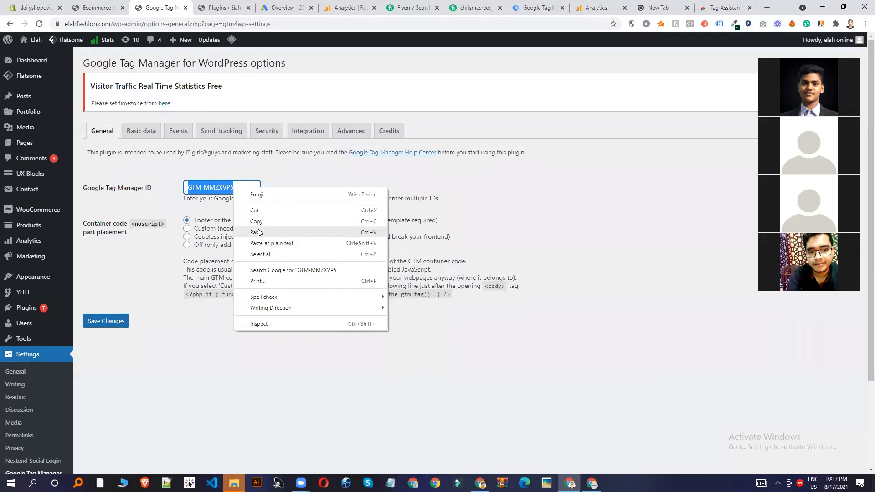
left_click(258, 229)
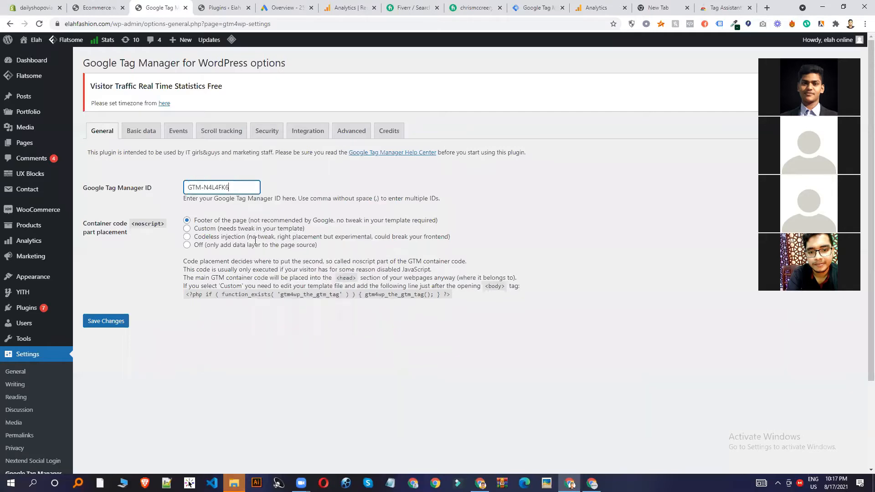
left_click(101, 322)
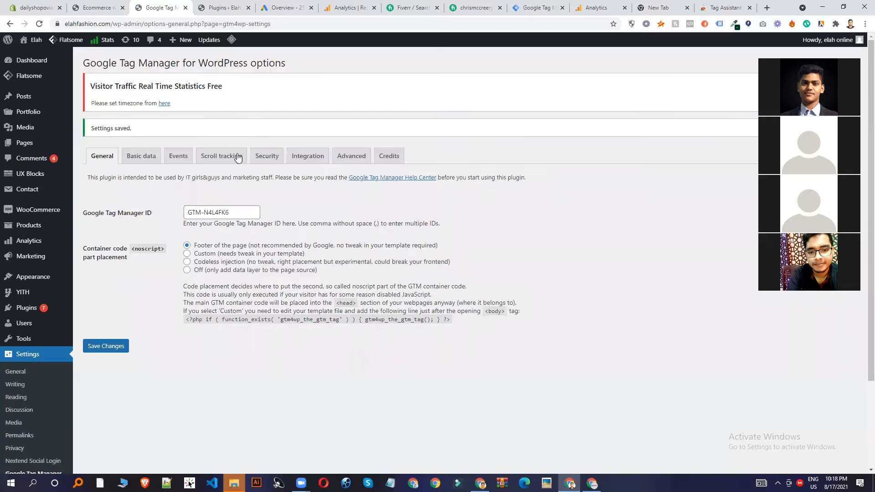
Step: Open the plugin's WooCommerce integration options, review the e-commerce tracking and remarketing settings, and save the changes
left_click(306, 164)
left_click(163, 178)
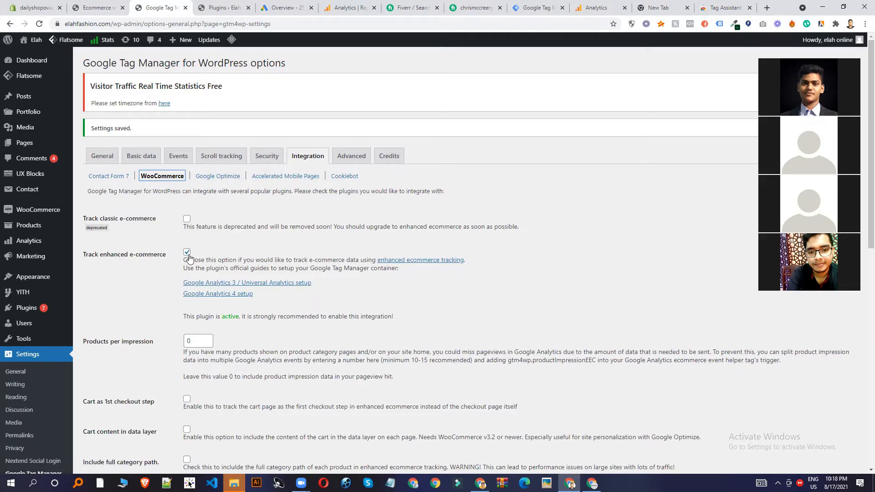
scroll(177, 401, "down", 15)
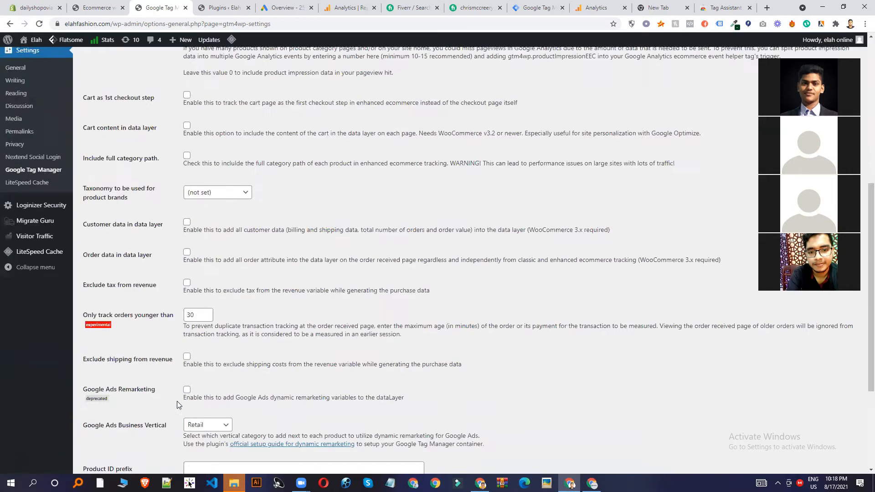
left_click(121, 426)
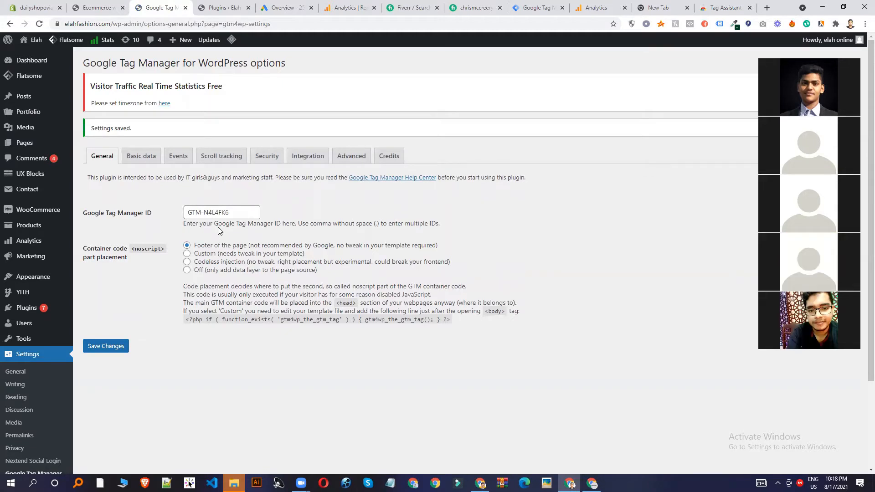
Step: Browse the Fiverr results for "google tag manager" and open the profile of the Top Rated seller offering tag manager troubleshooting in a new tab
mouse_move(28, 58)
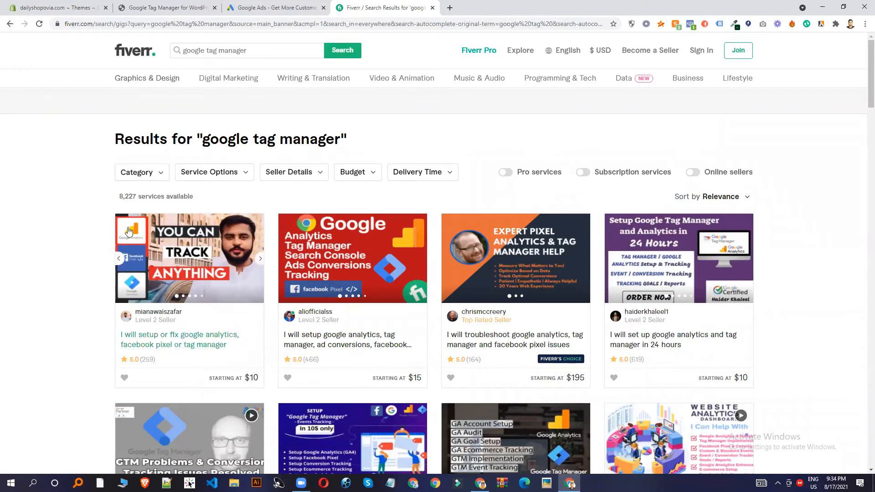
scroll(164, 245, "down", 3)
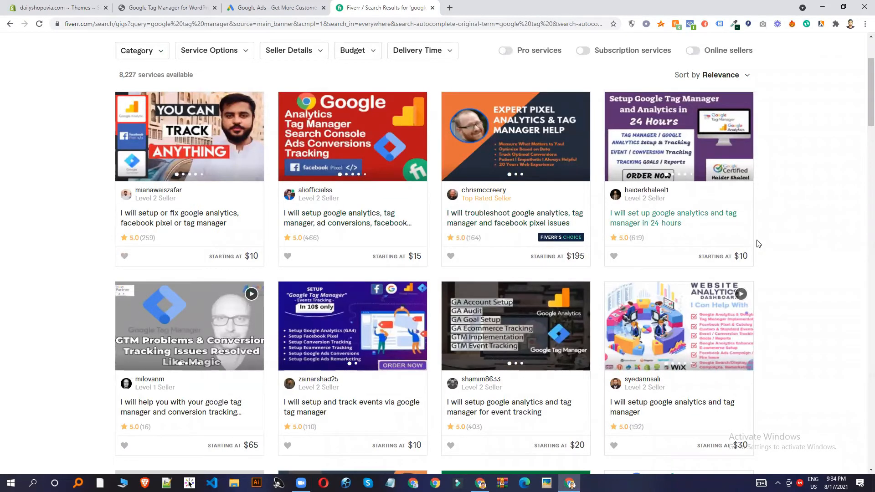
scroll(743, 268, "down", 9)
scroll(564, 195, "up", 9)
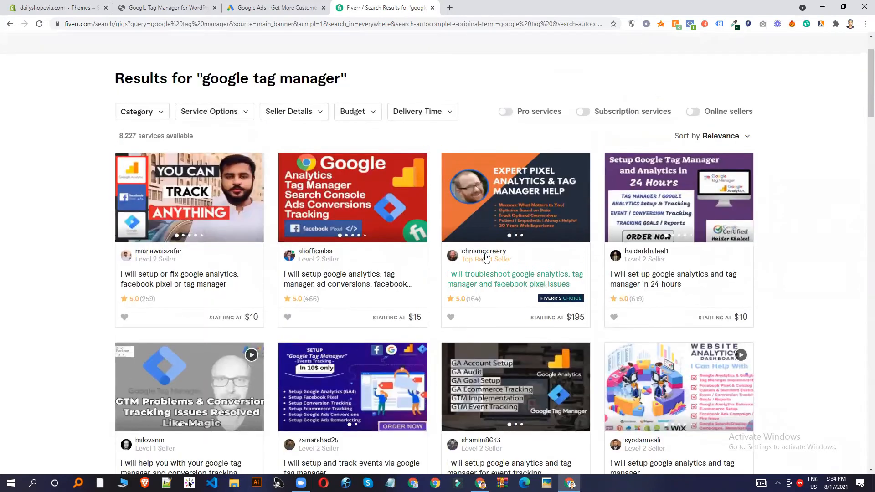
right_click(486, 258)
left_click(506, 261)
left_click(491, 5)
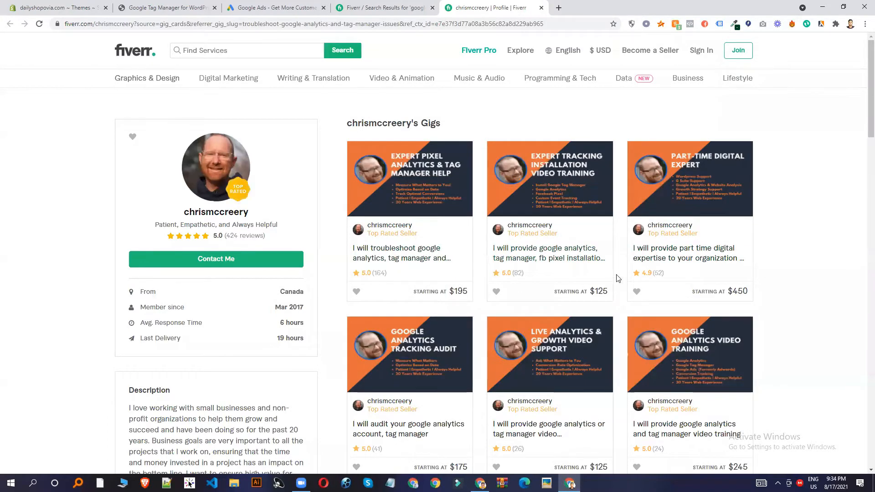
Step: Examine the seller's Fiverr profile for the analytics and tag manager gigs offered, their prices, skills and reviews
mouse_move(684, 239)
scroll(522, 231, "down", 8)
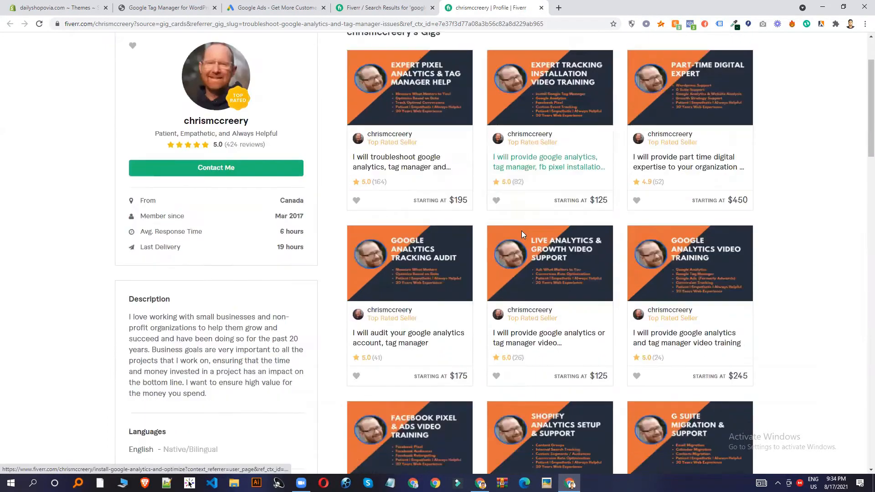
scroll(514, 243, "down", 3)
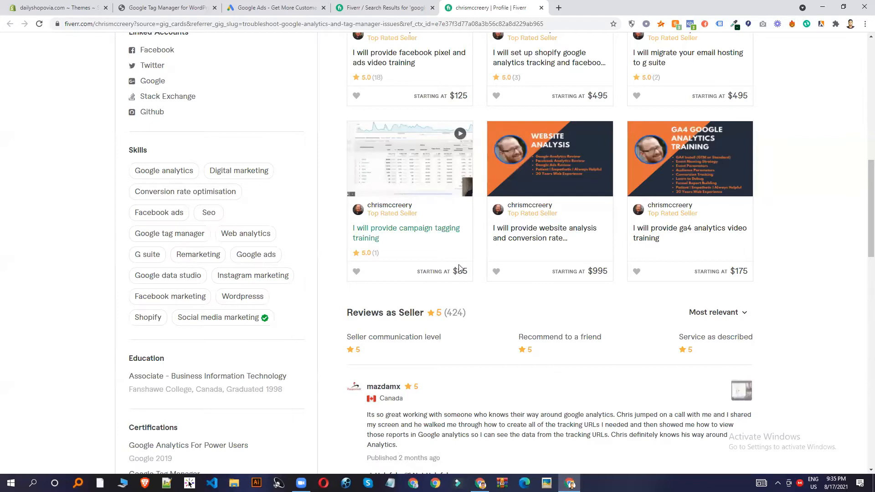
scroll(463, 268, "up", 6)
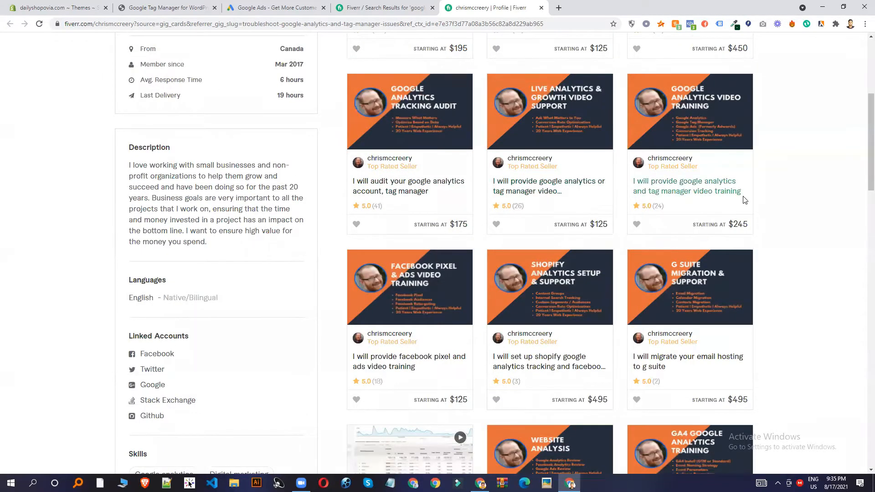
scroll(745, 196, "down", 5)
scroll(753, 241, "up", 7)
scroll(743, 278, "up", 1)
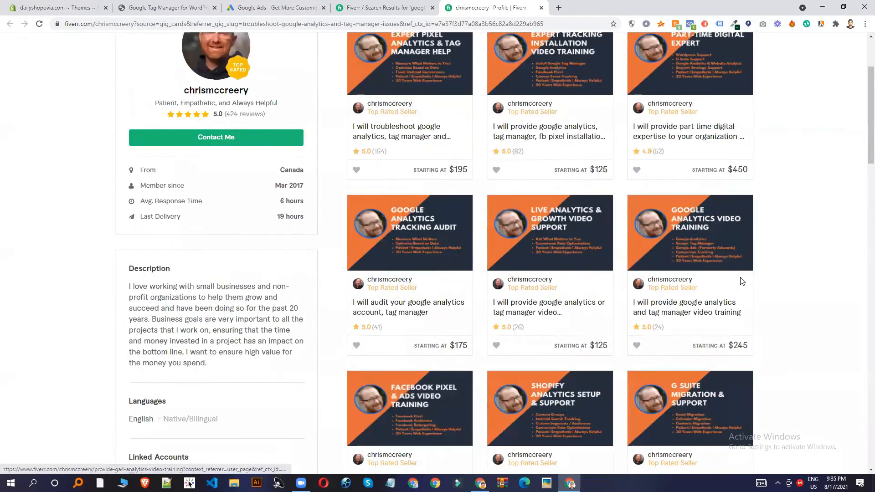
scroll(592, 251, "up", 3)
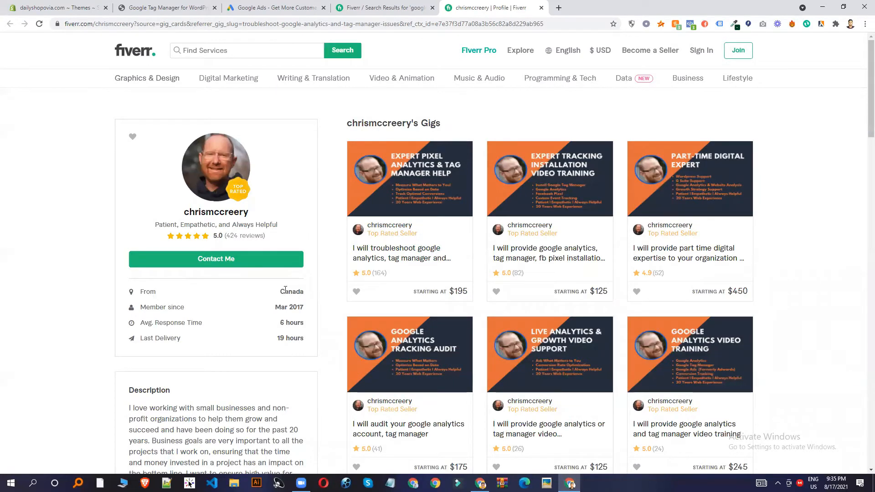
Step: Switch to the Google Ads site, start the sign-up, look through the existing accounts and begin a new Google Ads account
left_click(329, 9)
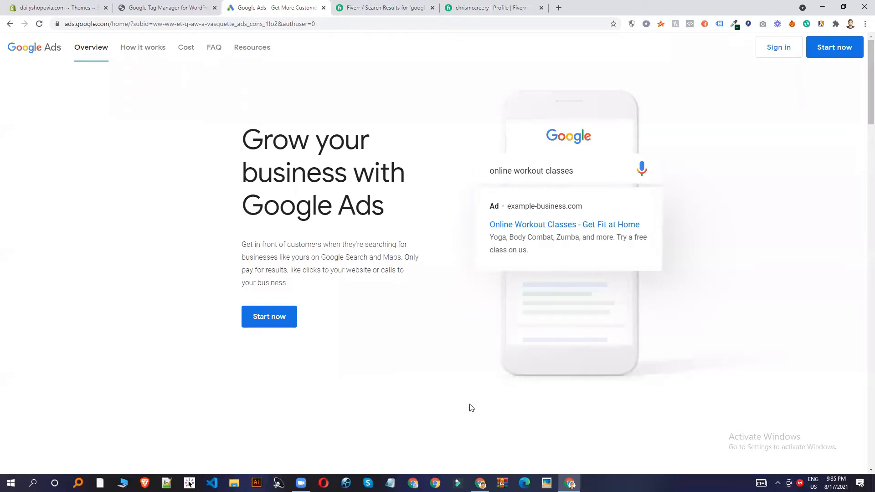
left_click(404, 6)
left_click(272, 318)
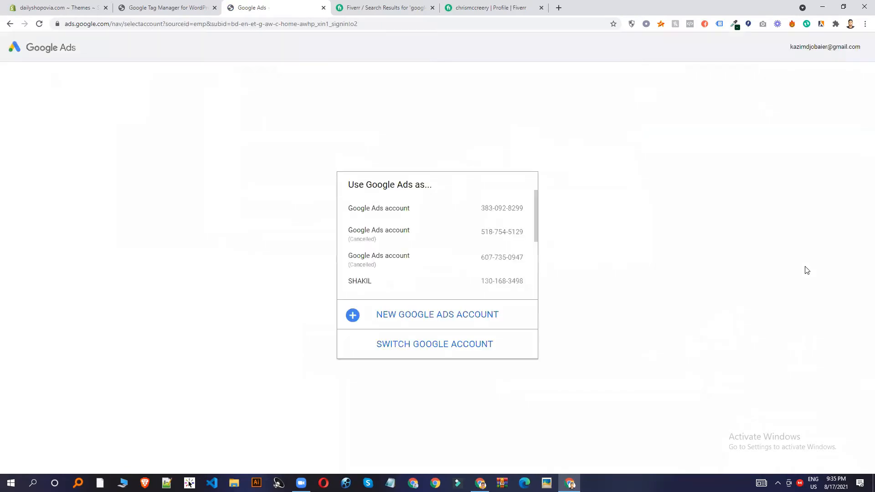
scroll(489, 229, "down", 2)
scroll(469, 223, "up", 2)
scroll(446, 210, "down", 3)
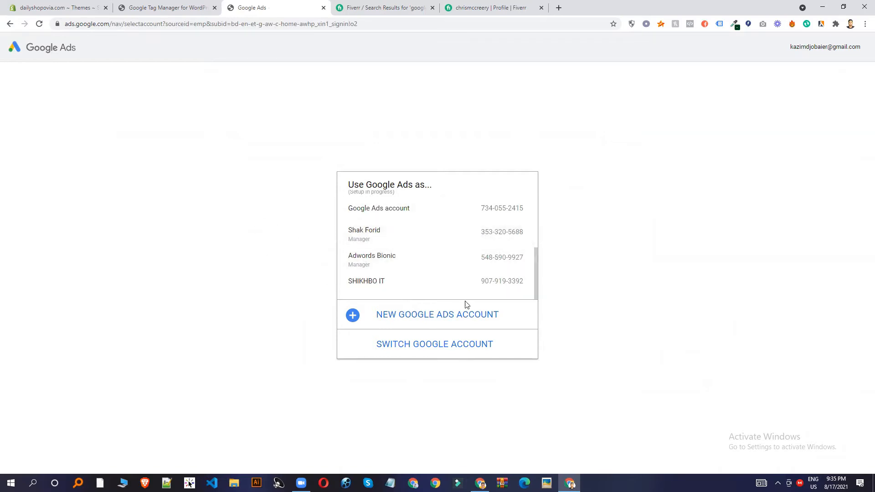
left_click(410, 318)
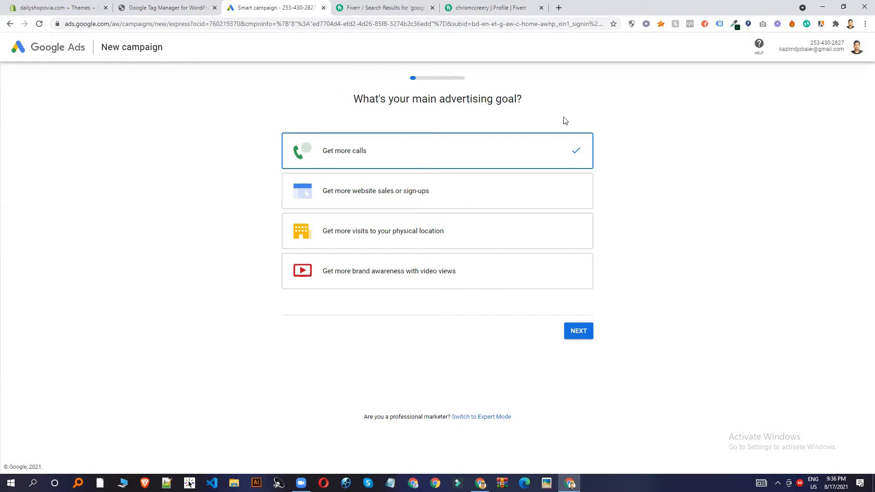
Step: Create the account in Expert Mode without a campaign, submitting Bangladesh, (GMT+06:00) Bangladesh Time and US Dollar, and open its overview
left_click(482, 417)
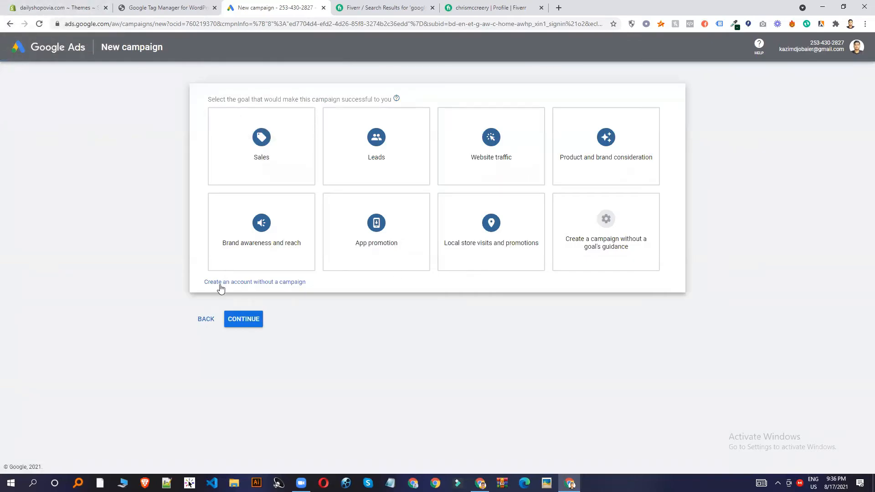
left_click(274, 283)
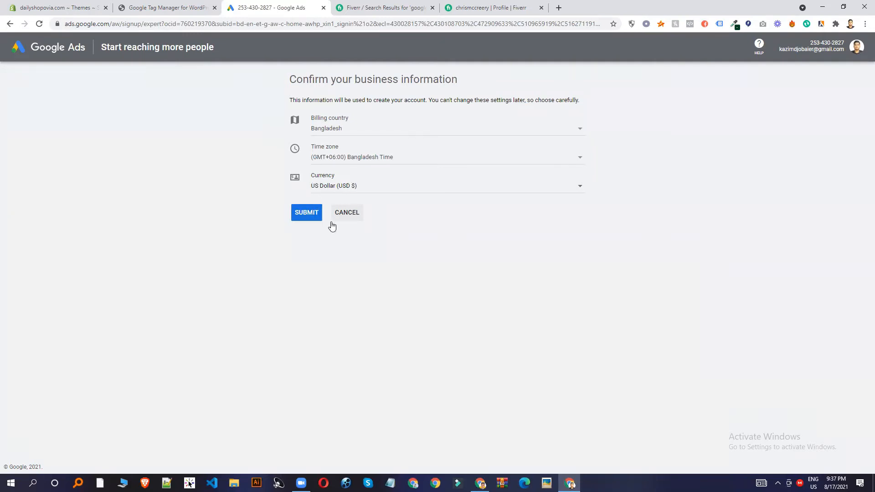
left_click(306, 220)
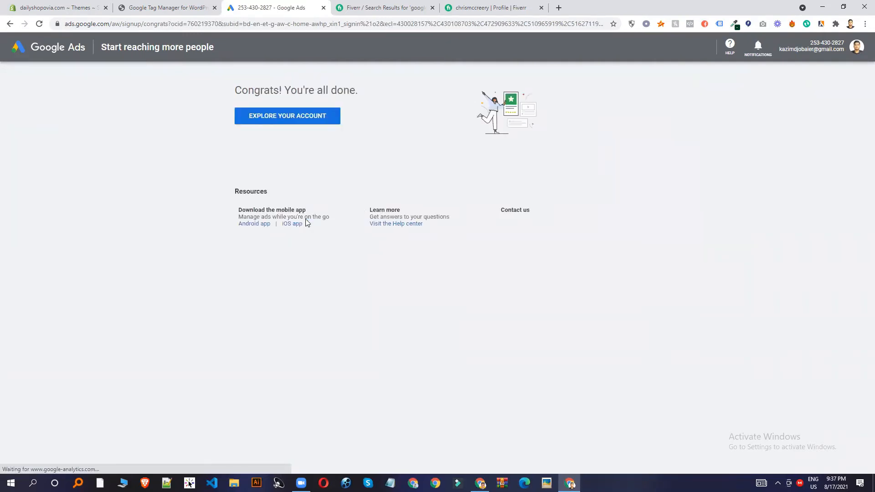
left_click(282, 119)
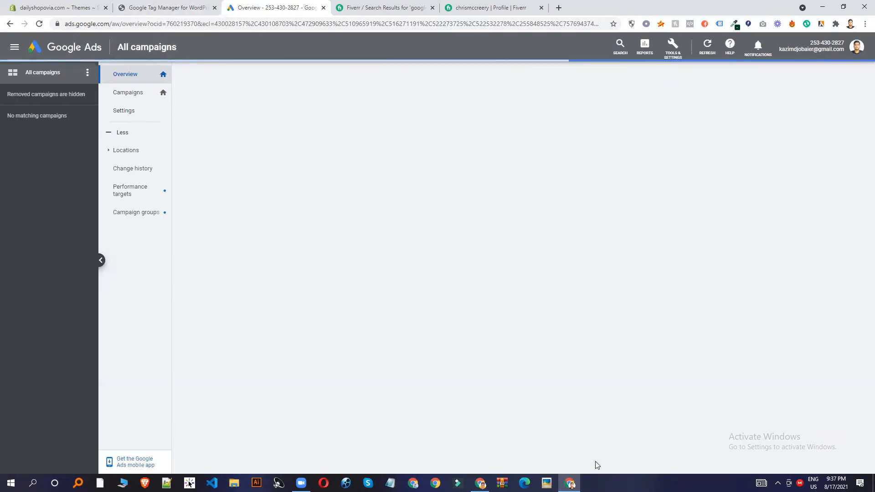
Step: Look at the Shopify store's themes page and return to Google Ads to view the tools and settings options
left_click(72, 4)
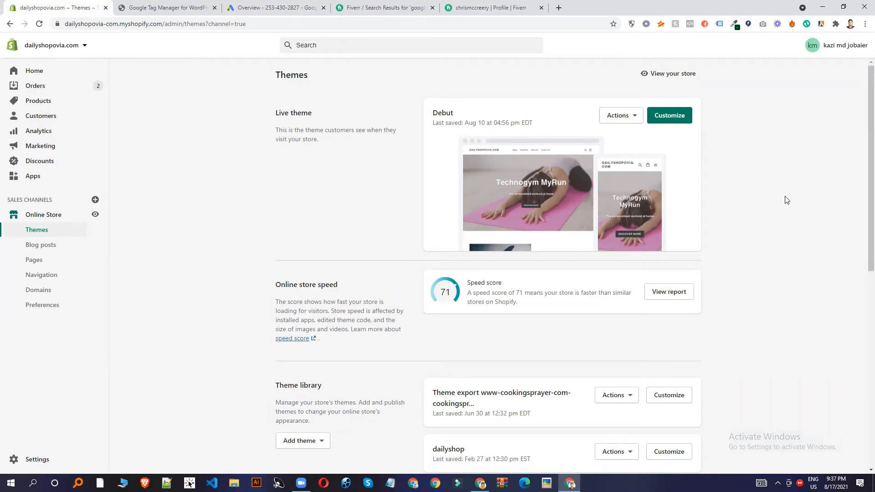
left_click(385, 8)
left_click(276, 8)
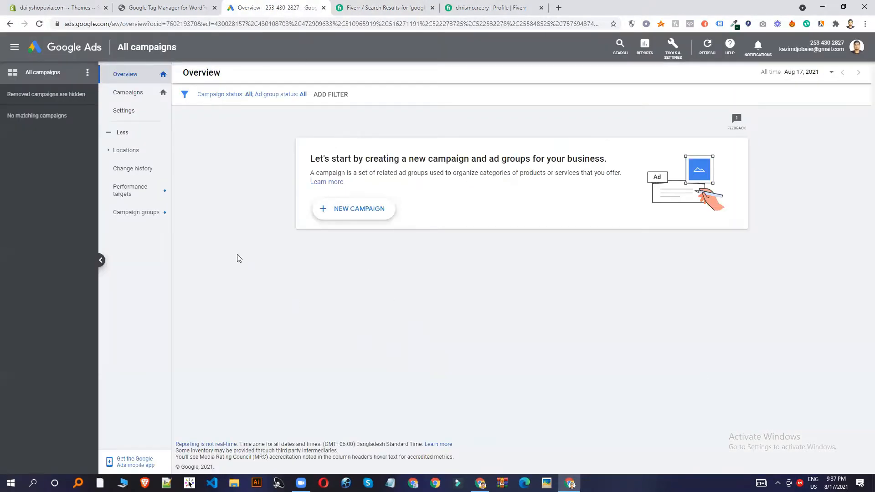
left_click(671, 49)
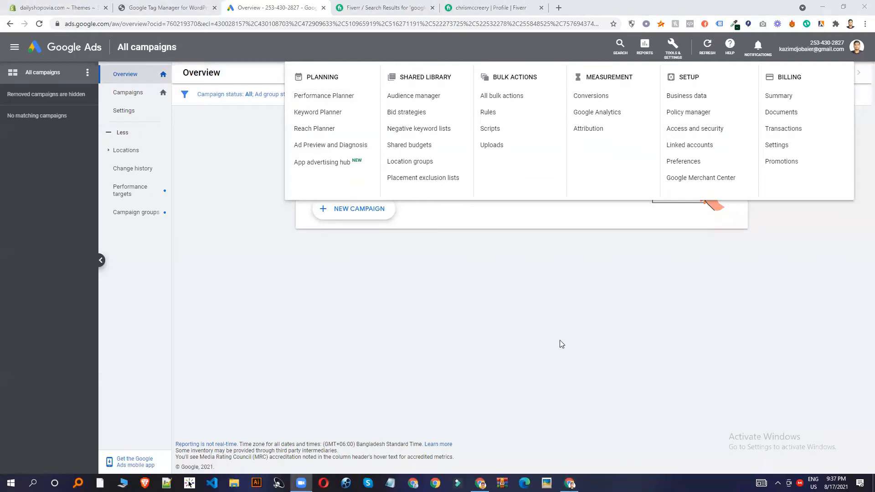
Step: Search for "tag manager" in a new browser tab, open Google Tag Manager and start adding a new account
left_click(387, 8)
left_click(559, 8)
type("tag ")
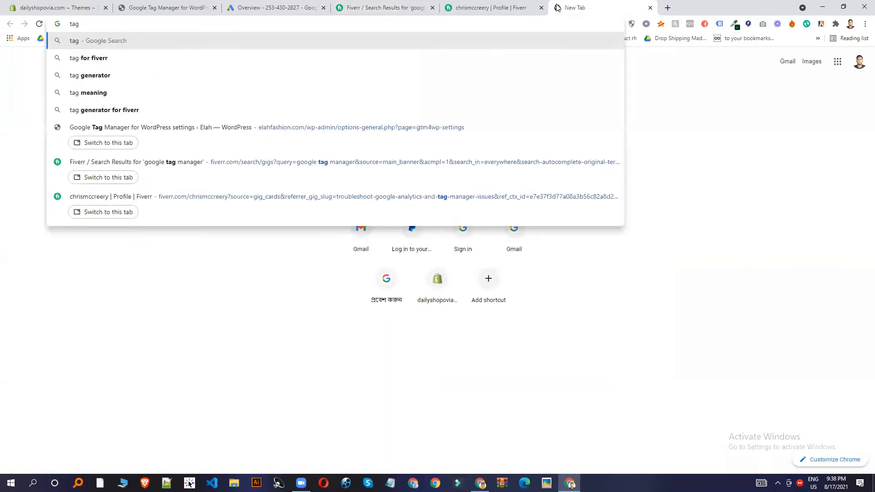
type("manager")
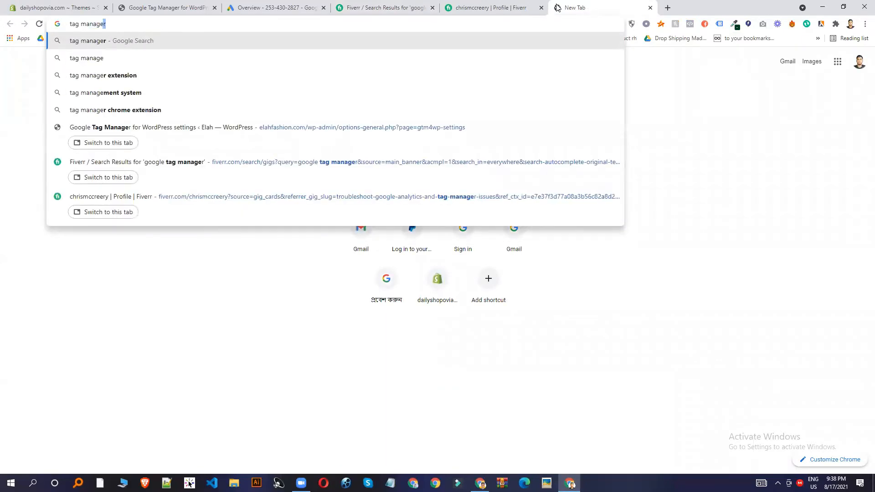
key("Return")
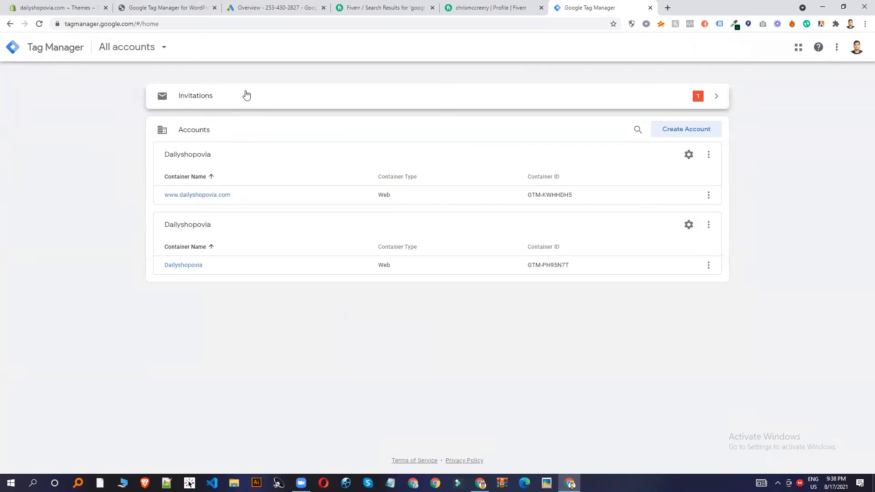
left_click(691, 130)
left_click(210, 173)
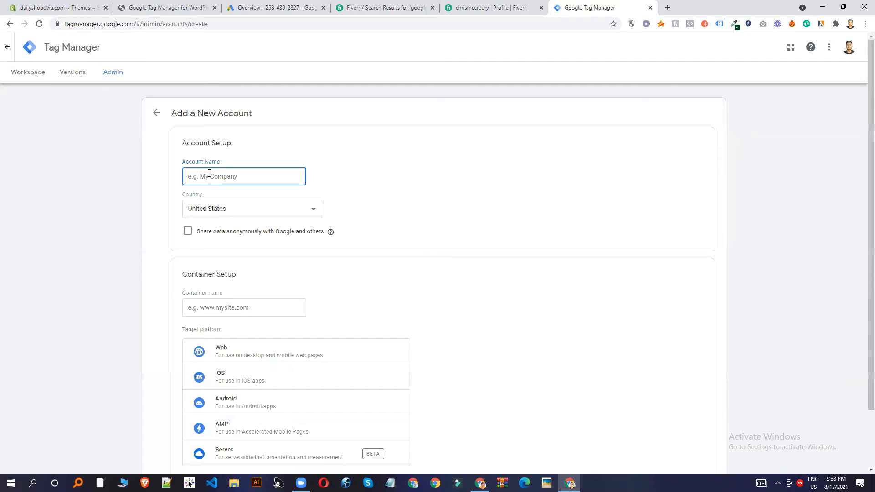
Step: Copy "dailyshopovia" from the Shopify storefront's address and enter it in Tag Manager as the account name, capitalised as "Dailyshopovia"
left_click(178, 7)
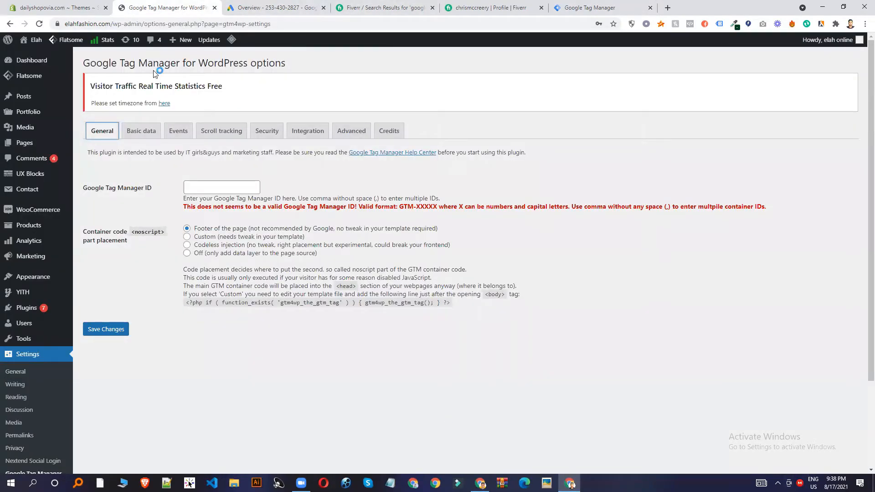
left_click(50, 4)
left_click(99, 214)
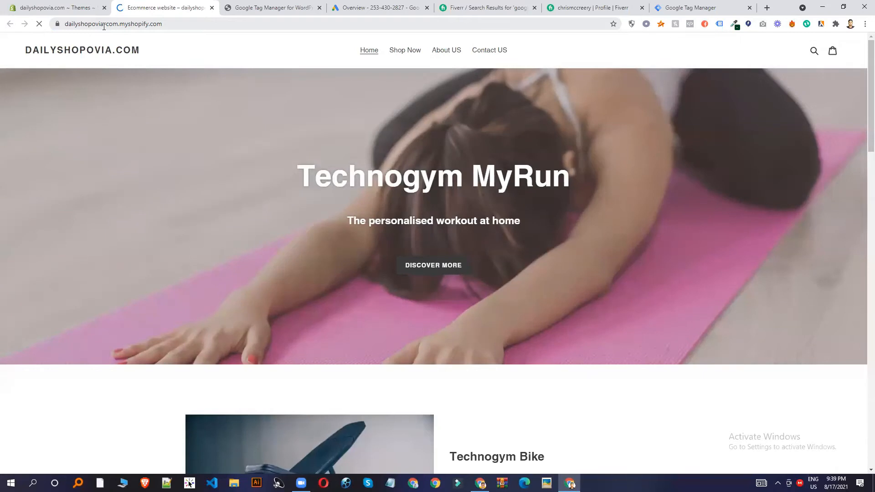
left_click_drag(102, 26, 64, 22)
key("ctrl+c")
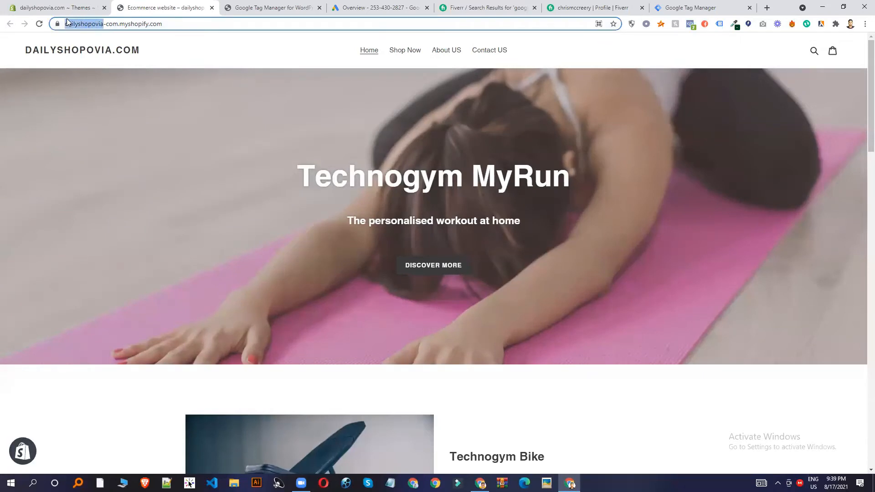
left_click(572, 5)
left_click(675, 5)
key("ctrl+v")
left_click_drag(191, 177, 141, 169)
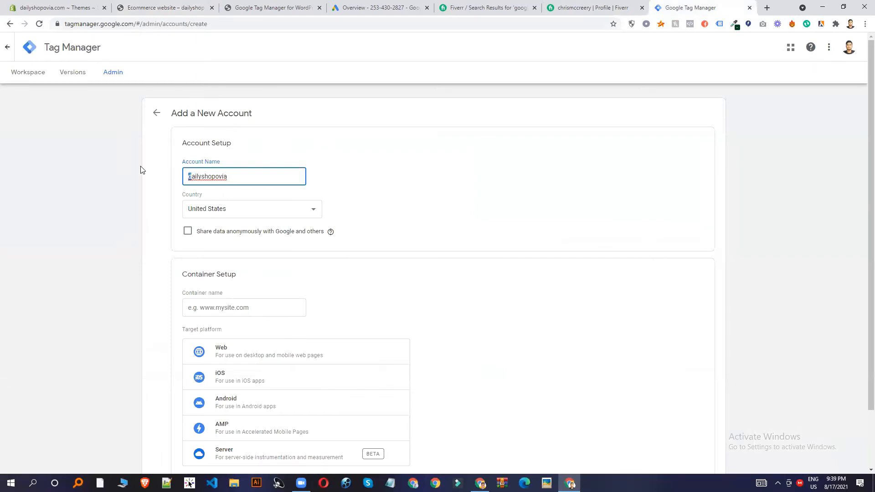
type("D")
left_click(137, 201)
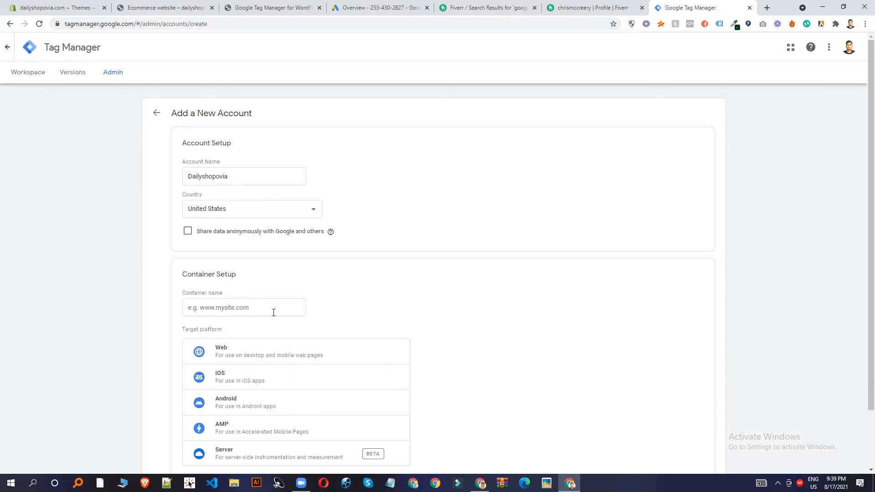
Step: Copy the storefront domain dailyshopovia-com.myshopify.com from its address and enter it as the container name
left_click(214, 308)
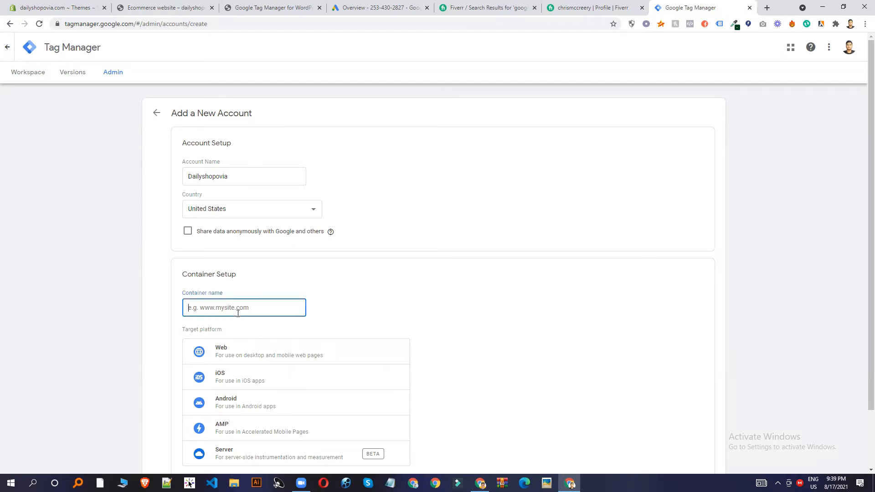
left_click(169, 7)
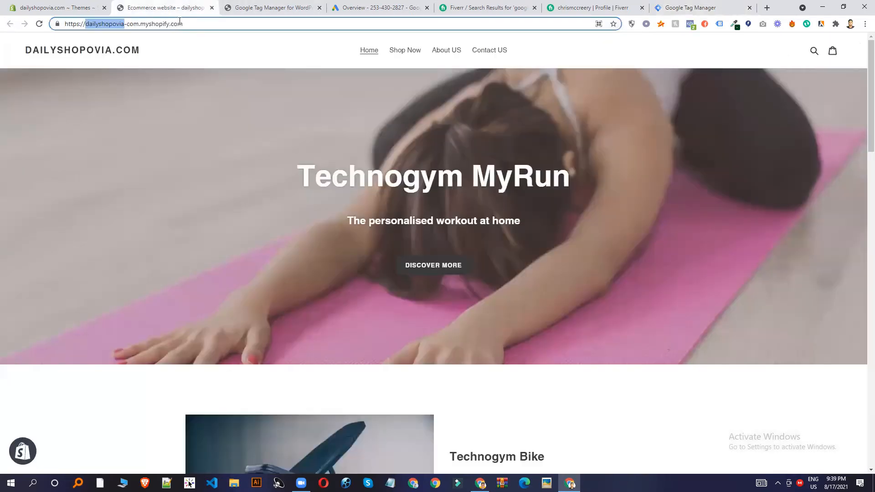
left_click_drag(85, 25, 191, 26)
key("ctrl+c")
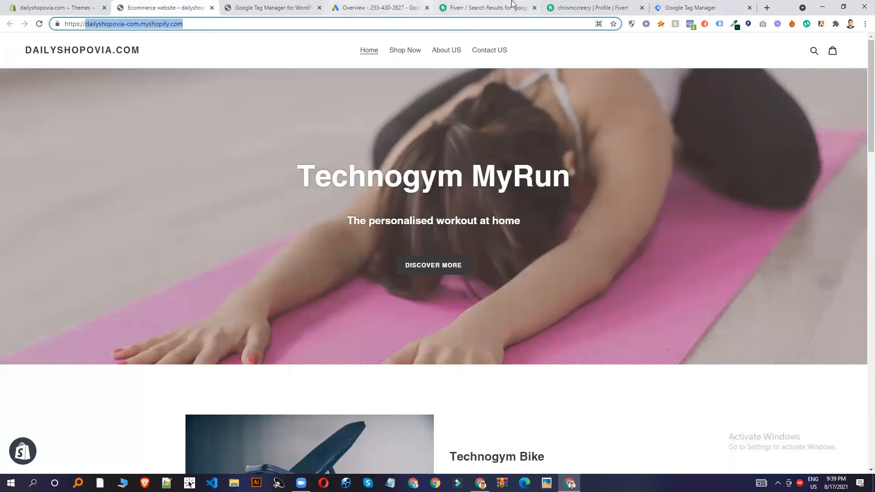
left_click(673, 5)
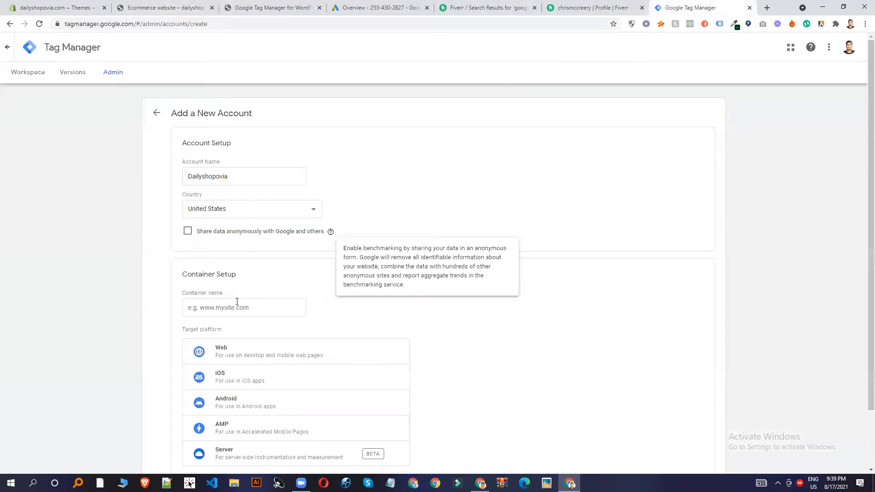
left_click(240, 309)
key("ctrl+v")
left_click(138, 313)
Step: Choose Web as the container's target platform and create the account
scroll(514, 342, "down", 2)
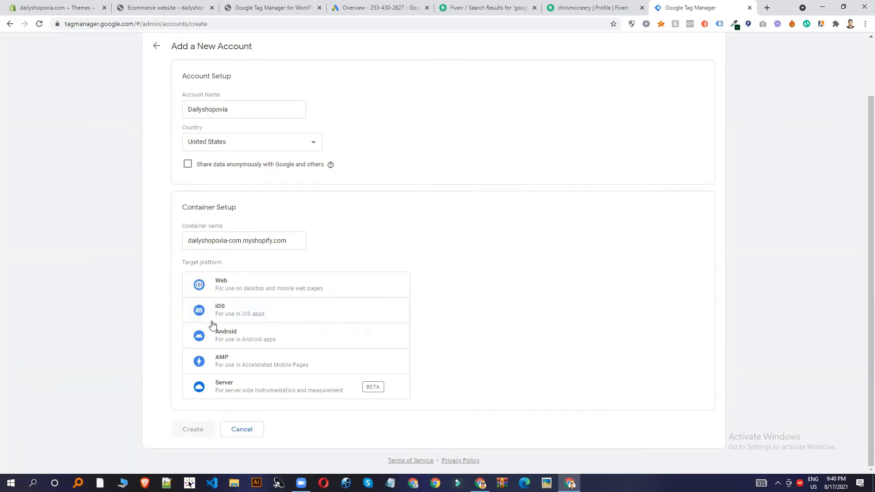
scroll(244, 237, "up", 3)
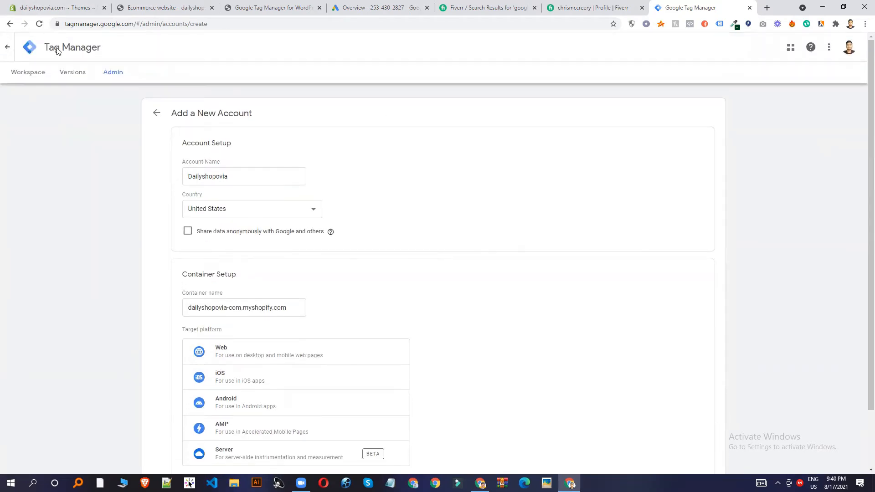
double_click(219, 177)
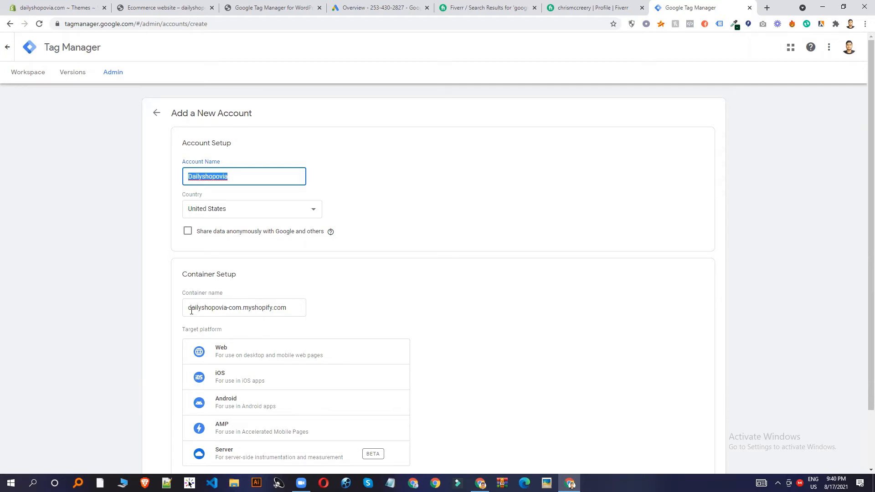
scroll(242, 357, "down", 2)
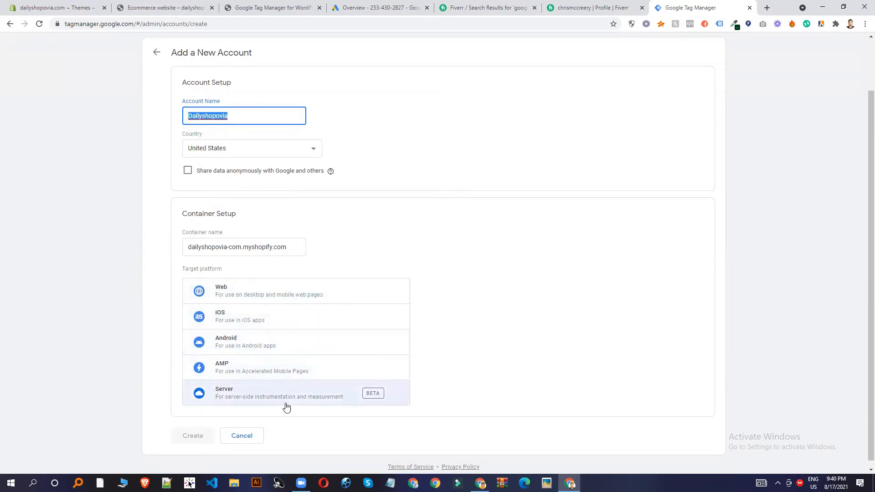
left_click(222, 299)
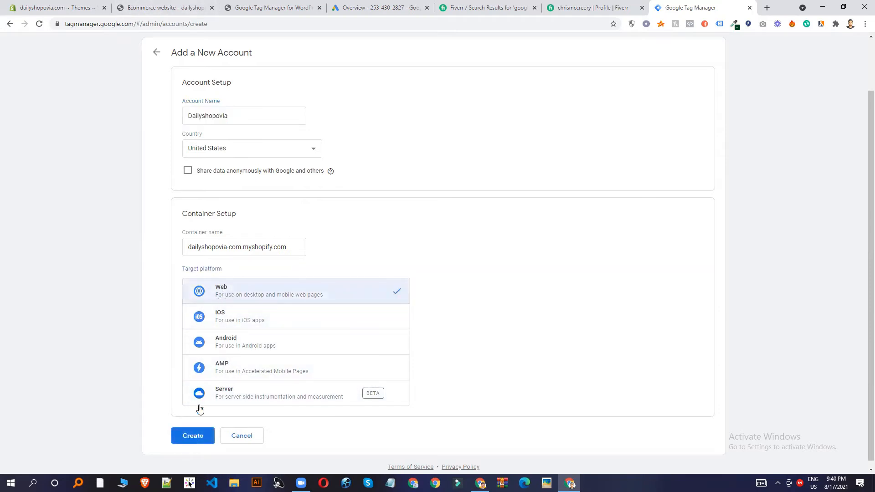
left_click(194, 439)
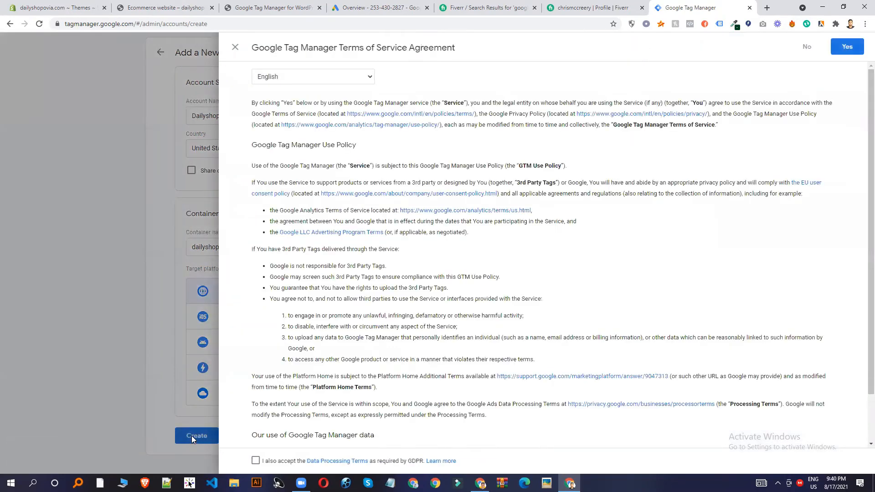
Step: Review the Google Tag Manager Terms of Service Agreement and accept it together with the GDPR Data Processing Terms
scroll(370, 120, "down", 1)
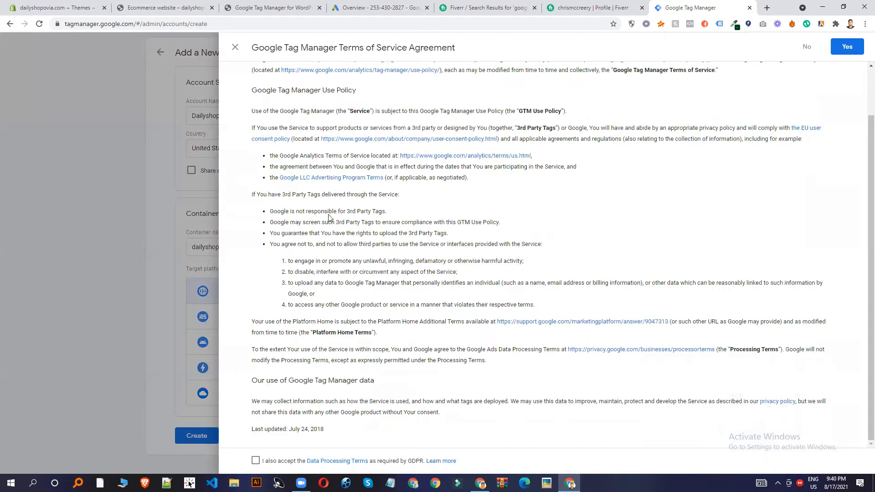
scroll(439, 204, "up", 1)
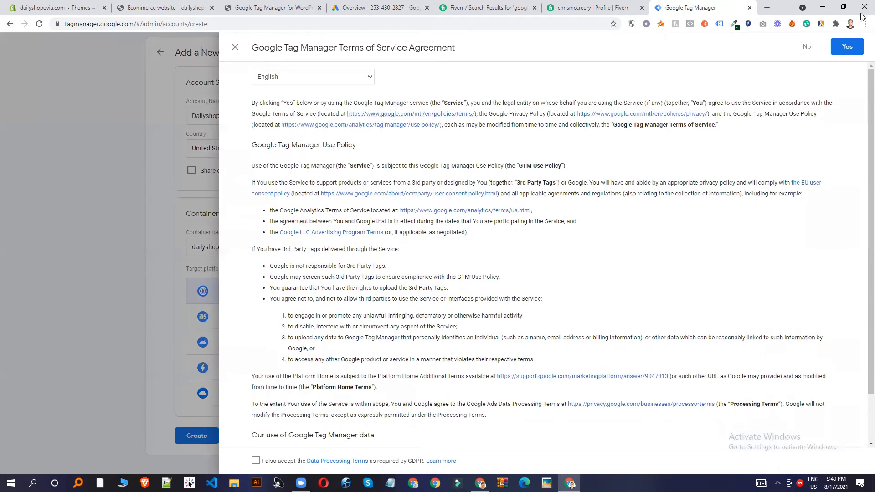
scroll(309, 374, "down", 1)
left_click(256, 460)
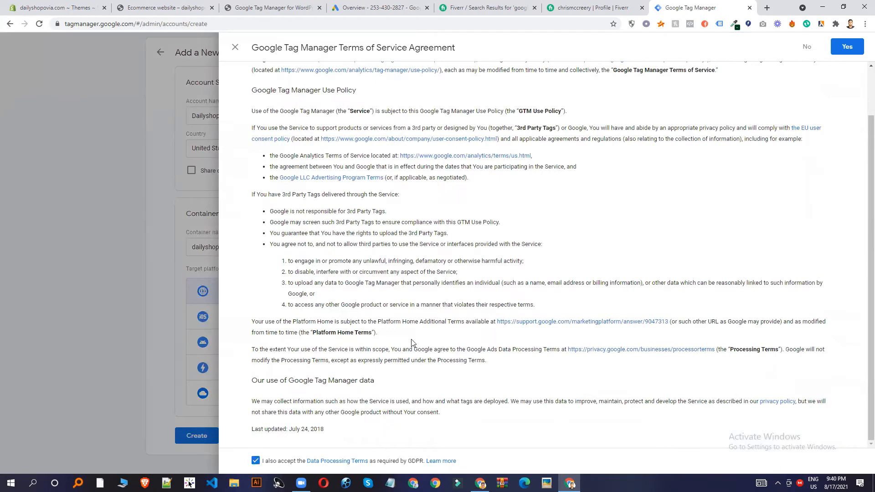
left_click(849, 48)
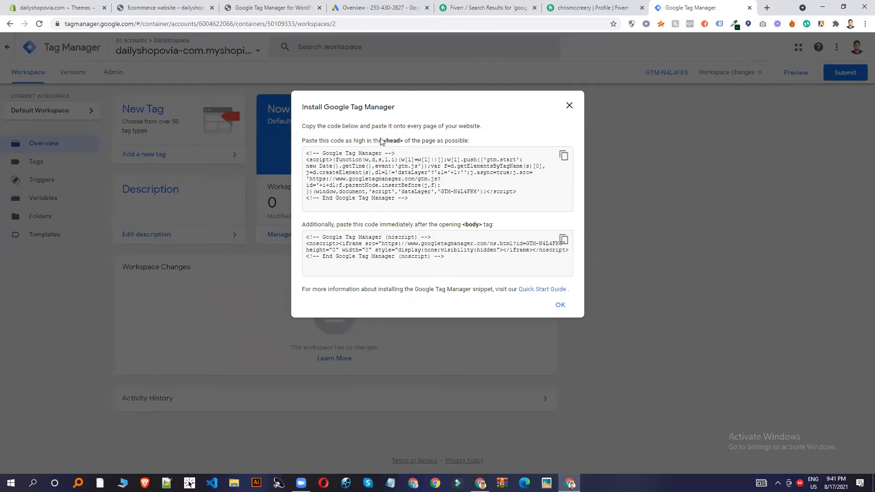
Step: Examine the Google Tag Manager installation snippets and where the <head> and <body> code must be placed
left_click_drag(383, 143, 405, 147)
left_click_drag(466, 226, 486, 232)
left_click(423, 237)
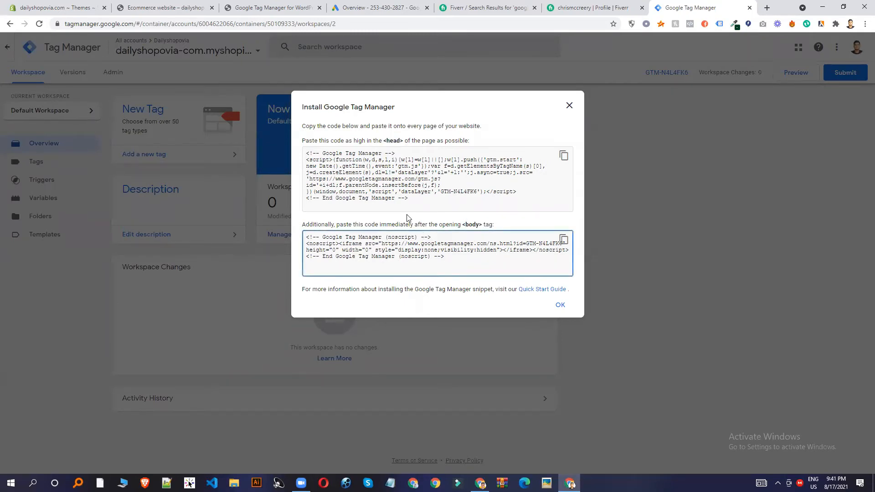
Step: Switch to the Shopify admin, open the live Debut theme for code editing and view theme.liquid
left_click(86, 7)
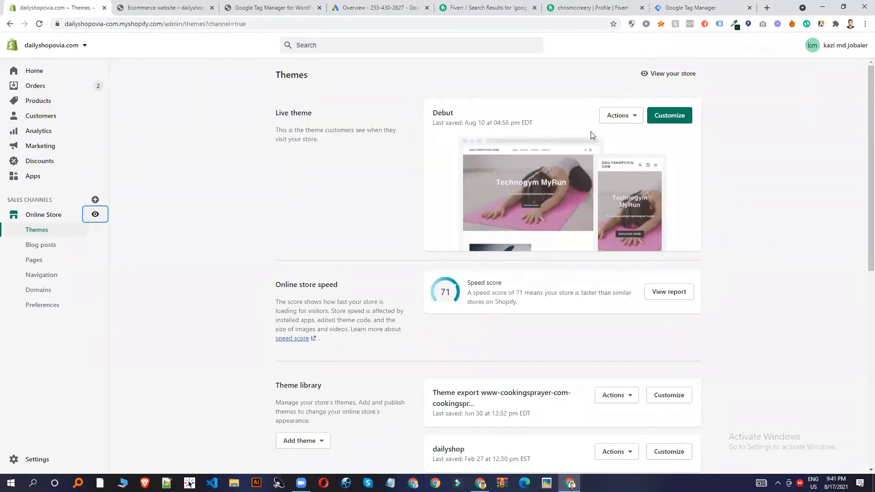
left_click(618, 120)
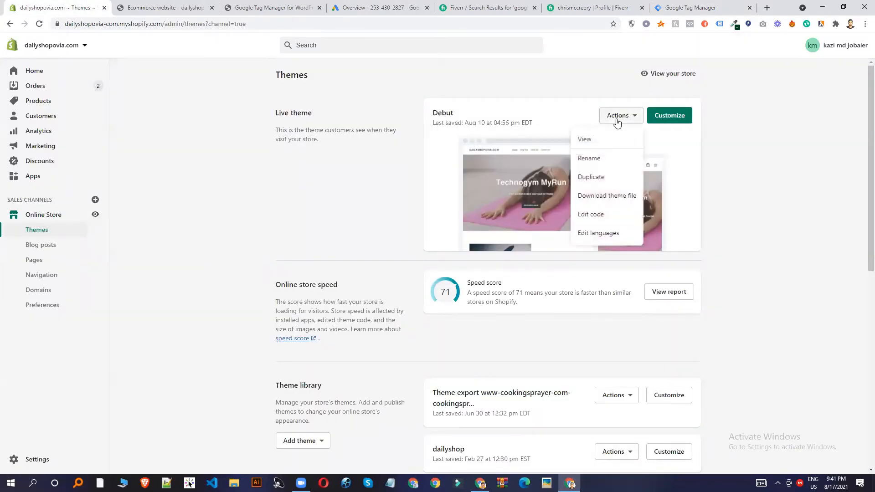
left_click(595, 216)
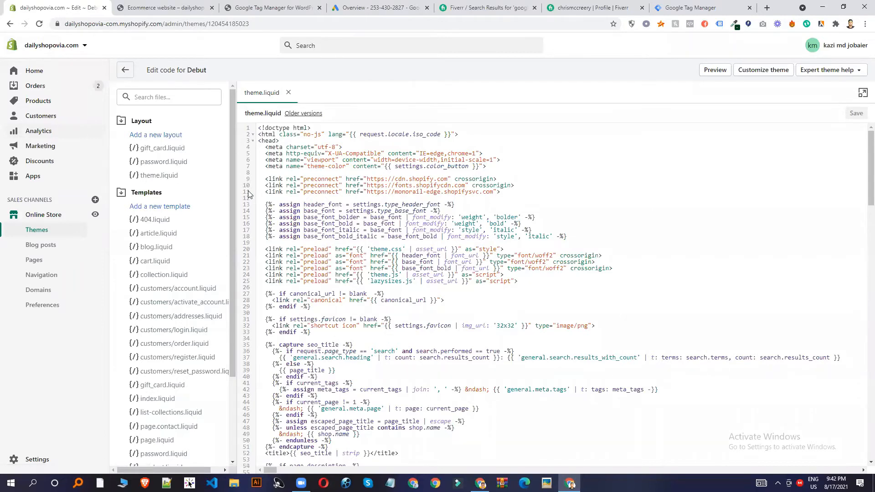
left_click(172, 180)
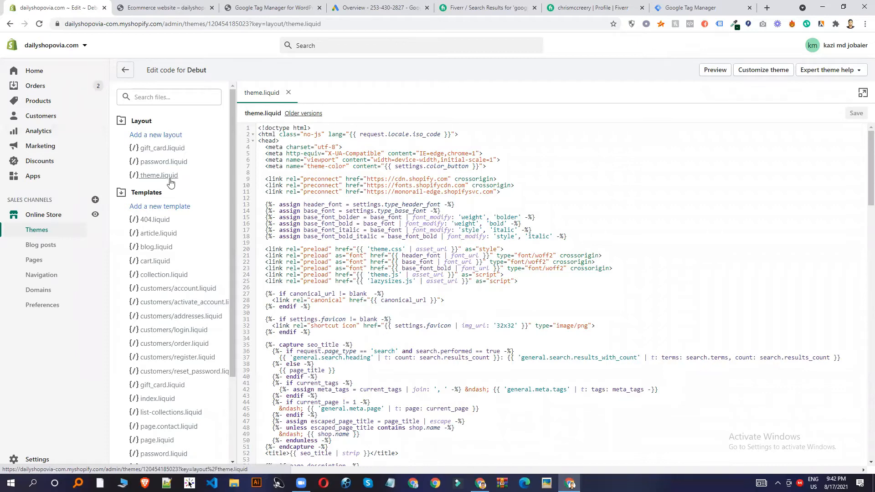
scroll(369, 177, "down", 3)
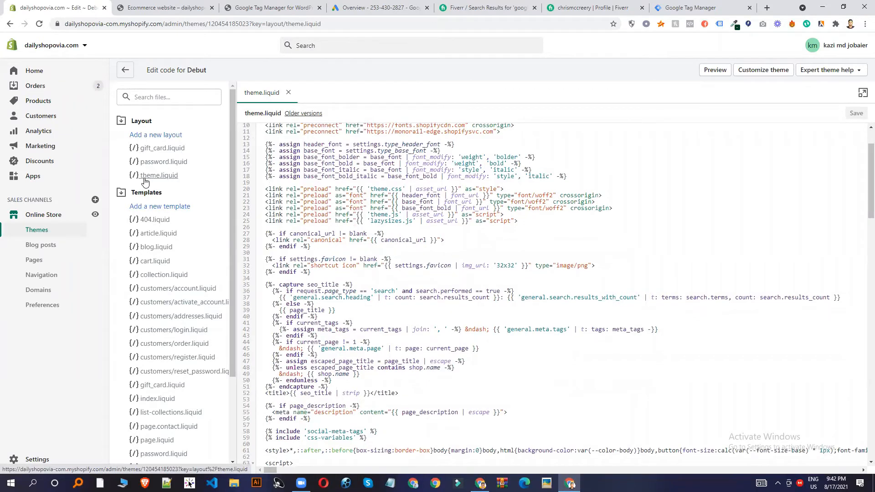
Step: Return to the themes page and reopen the Debut theme's code at theme.liquid
left_click(41, 230)
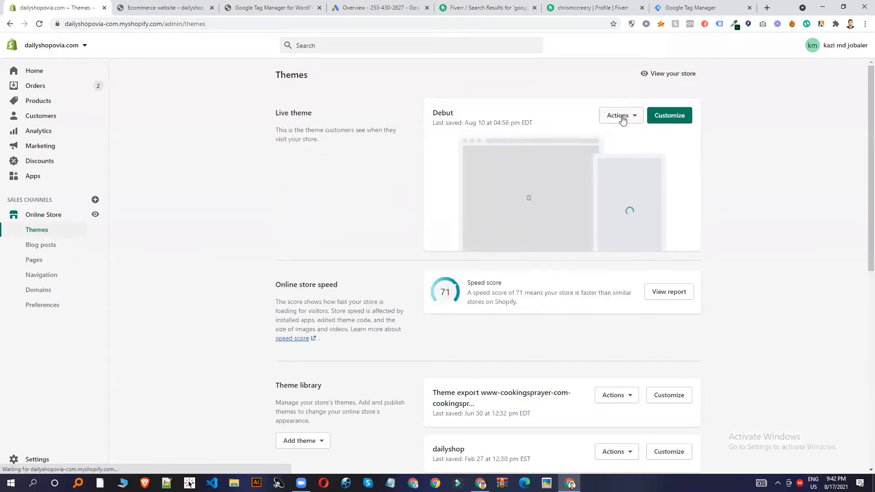
left_click(623, 119)
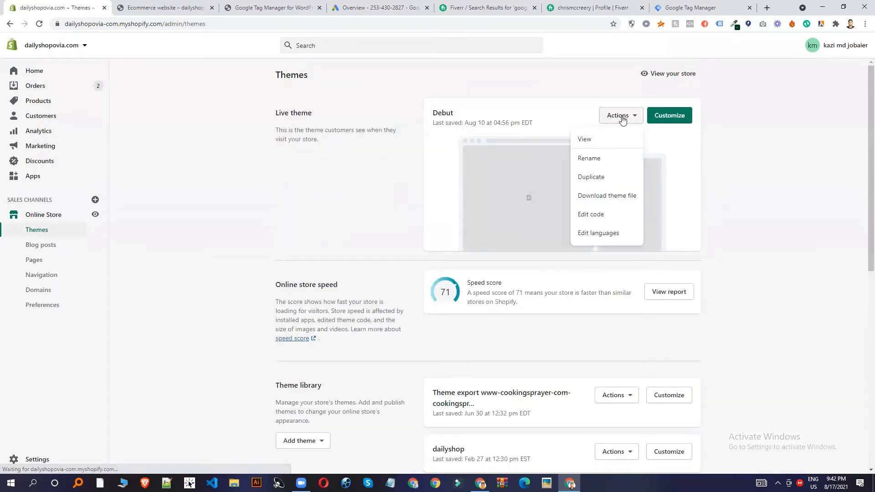
left_click(585, 220)
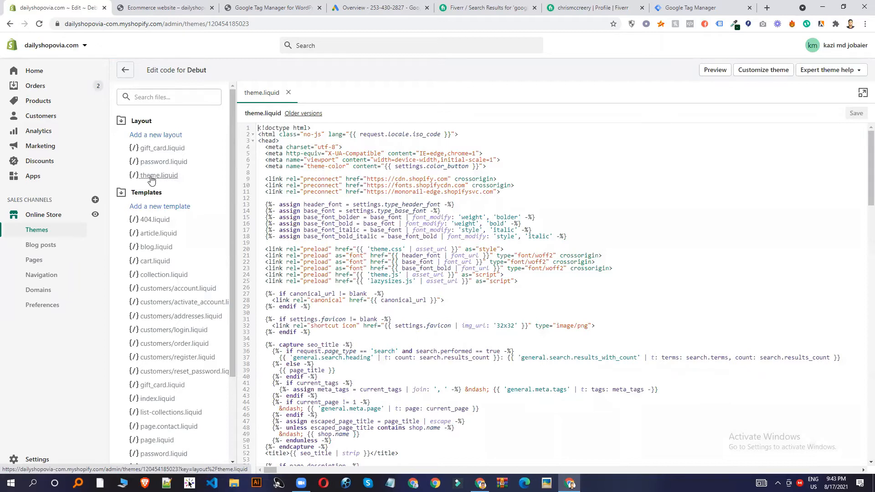
left_click(151, 178)
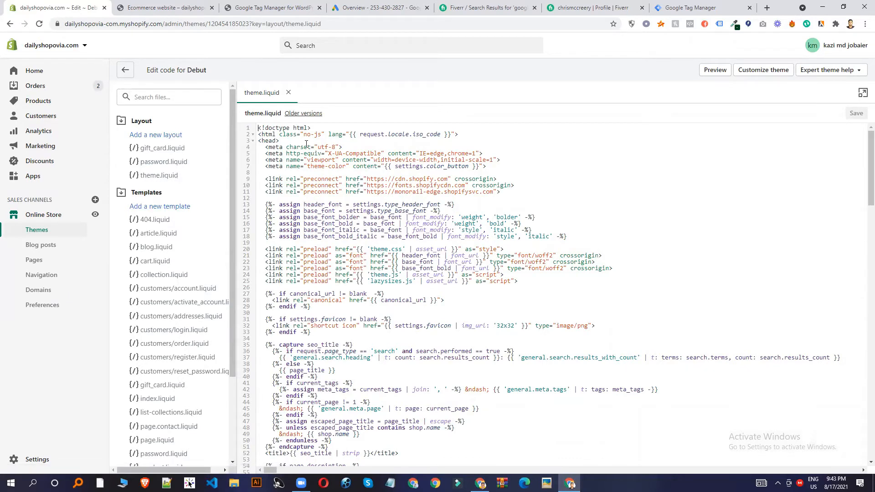
Step: Insert three blank lines directly below the opening <head> tag in theme.liquid and place the cursor in that gap
left_click(284, 140)
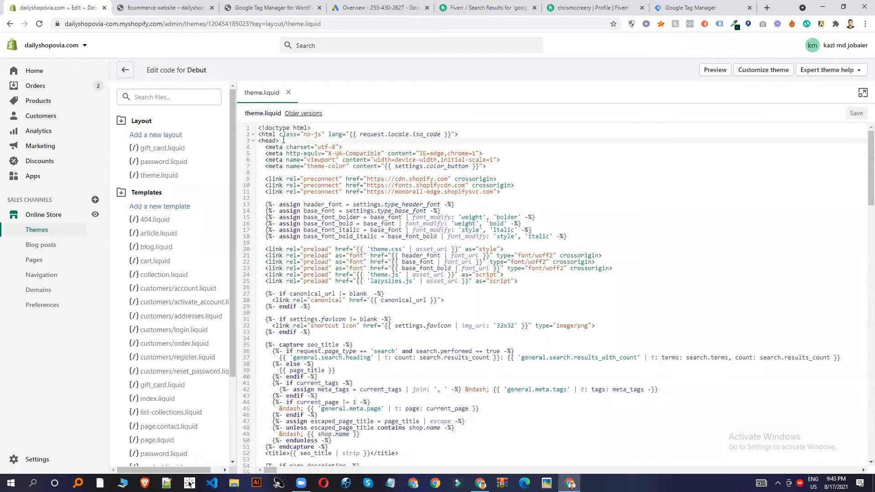
key("Return")
key("Return")
key("Return")
left_click(270, 148)
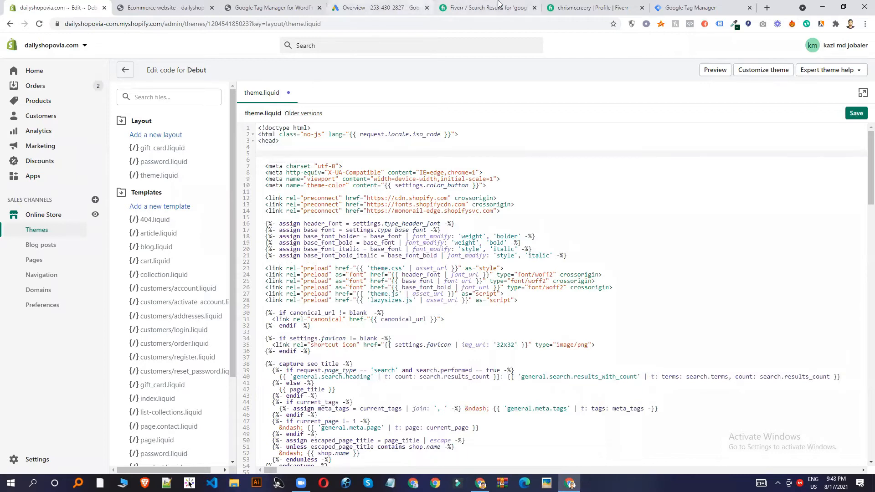
Step: Copy the <head> installation snippet from Google Tag Manager and paste it into the gap below the opening <head> tag of theme.liquid, followed by a new line
left_click(702, 8)
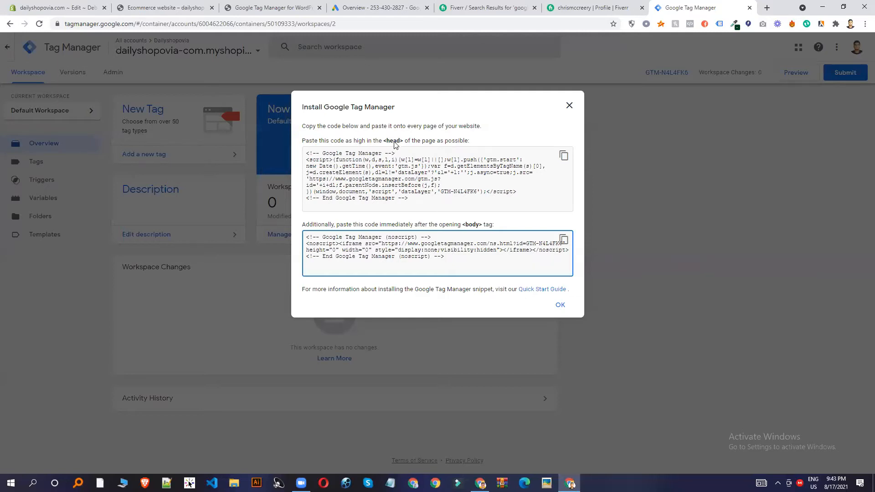
left_click(564, 155)
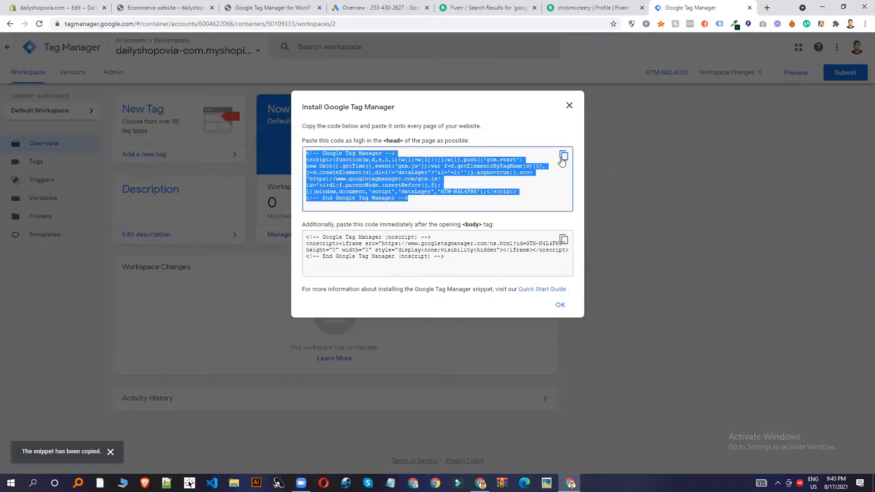
left_click(54, 8)
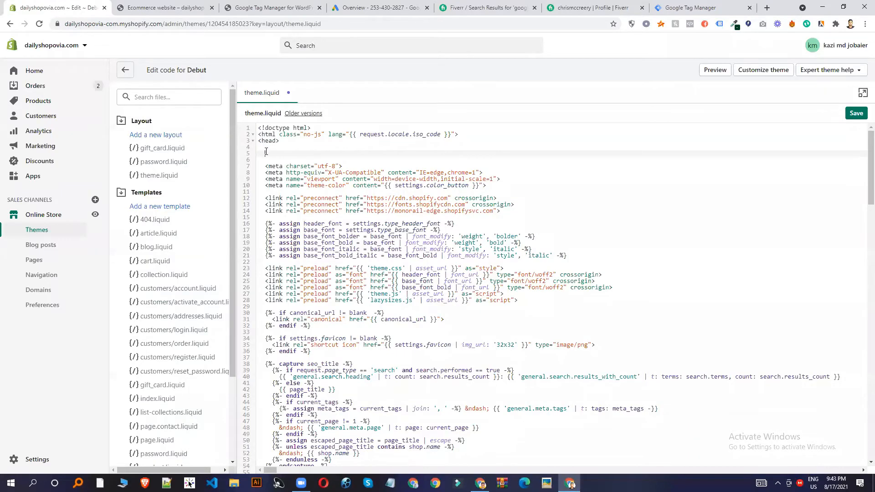
key("ctrl+v")
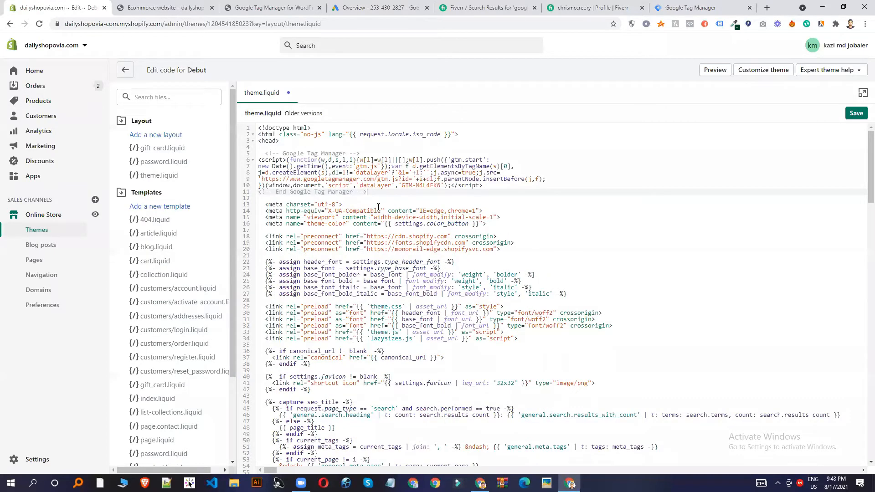
key("Return")
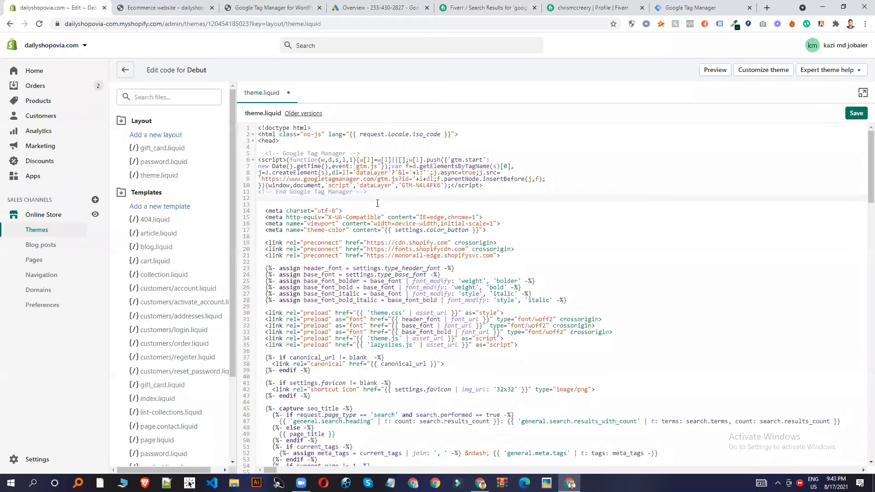
Step: Search theme.liquid for "body" and go to the body tags near the end of the file
left_click(698, 7)
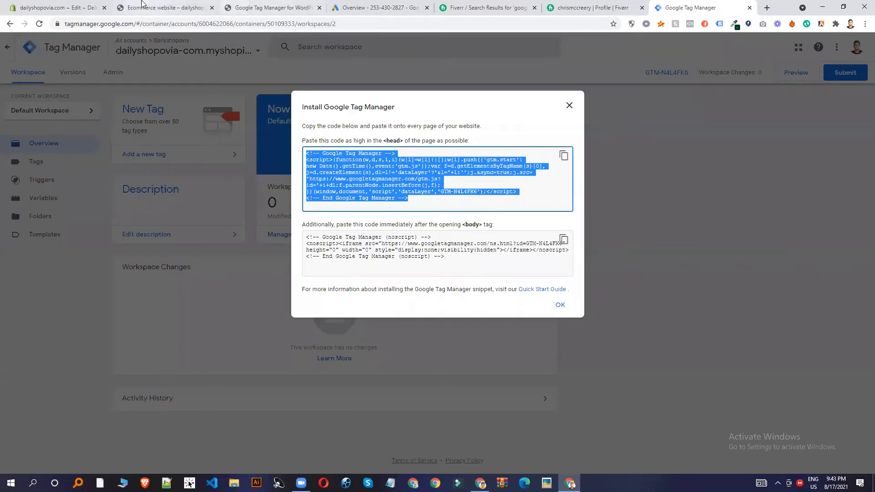
left_click(86, 8)
scroll(360, 261, "down", 2)
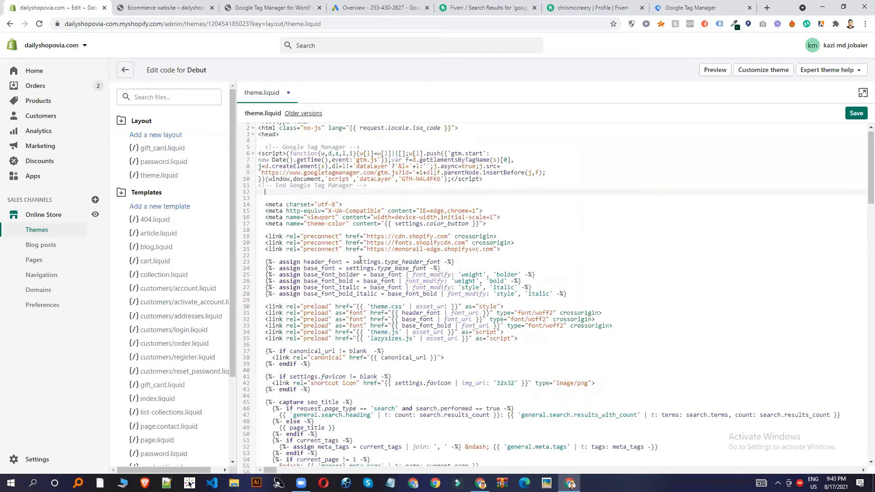
scroll(346, 233, "down", 6)
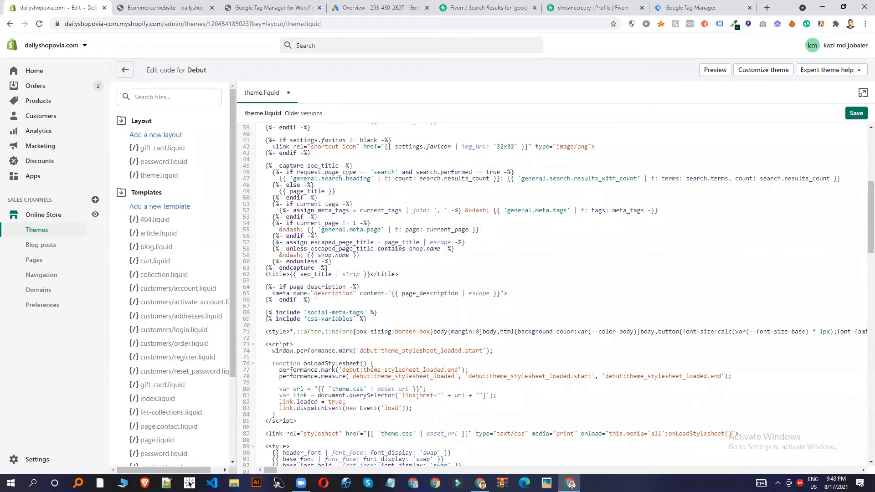
scroll(342, 246, "up", 8)
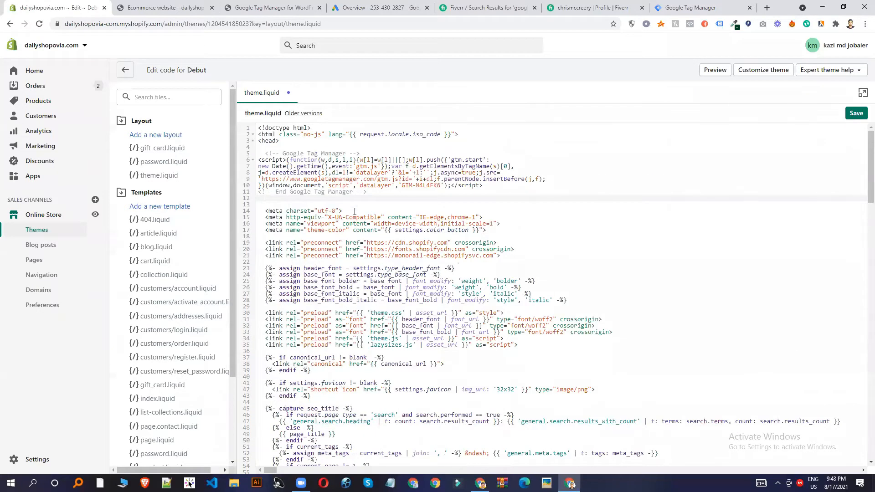
left_click(673, 192)
key("ctrl+f")
type("B")
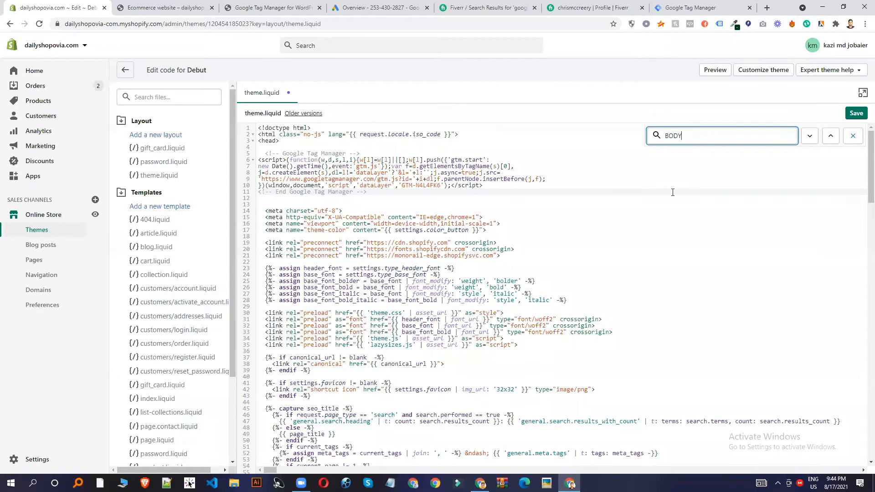
type("ODY")
left_click(812, 136)
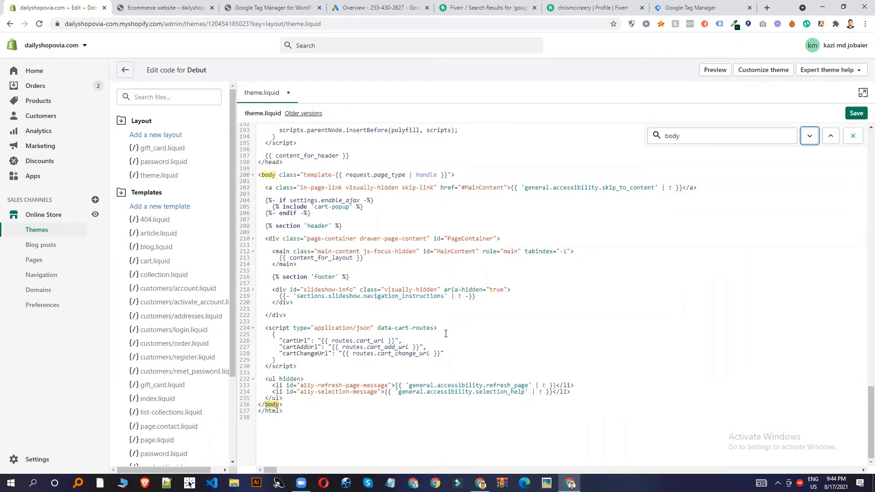
Step: Insert four blank lines between the closing </ul> and </body> tags in theme.liquid and place the cursor in that gap
left_click(330, 406)
left_click(287, 398)
left_click(266, 399)
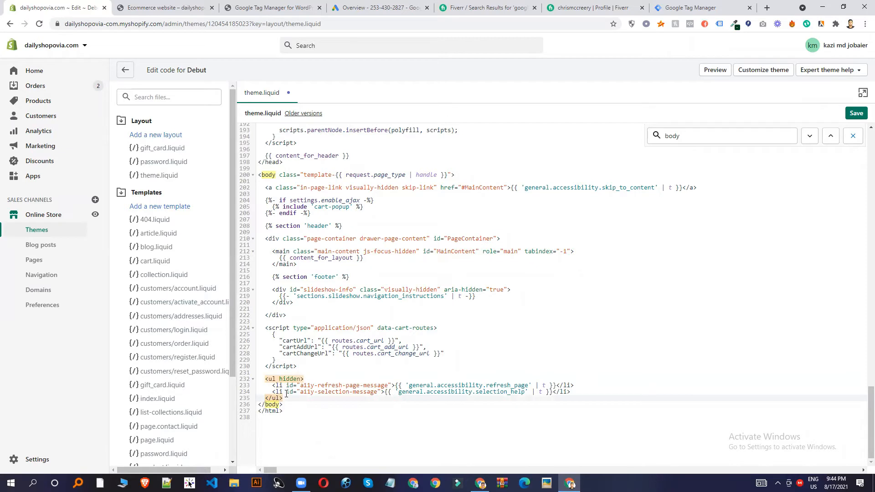
key("Return")
key("Return")
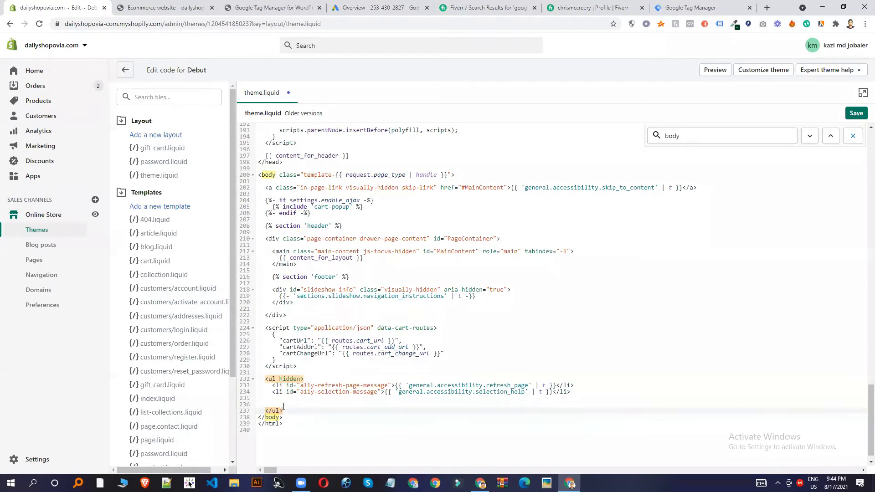
key("BackSpace")
key("BackSpace")
left_click(292, 412)
left_click(291, 404)
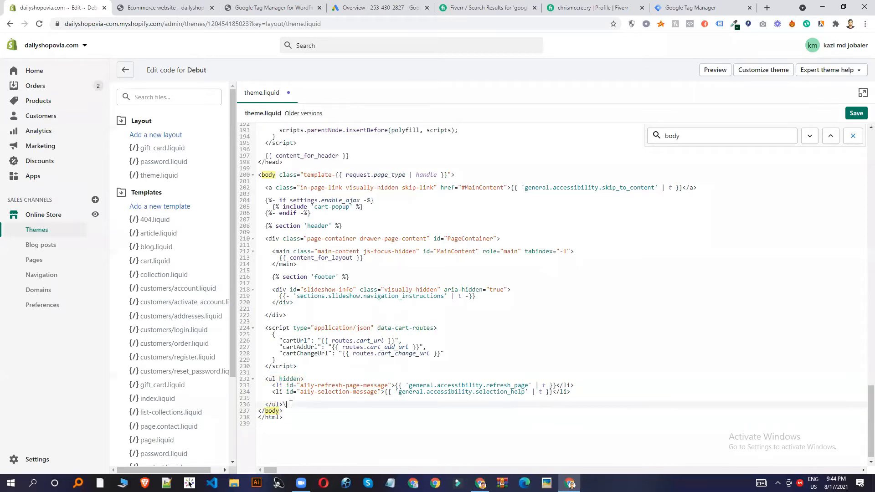
key("Return")
key("Return")
key("Return")
key("Return")
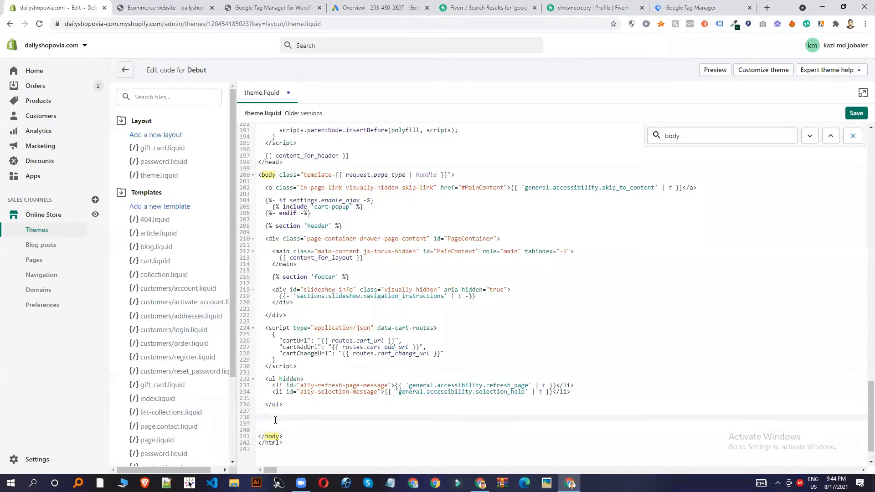
Step: Copy the Google Tag Manager noscript snippet and paste it into the gap above the closing </body> tag in theme.liquid
left_click(702, 7)
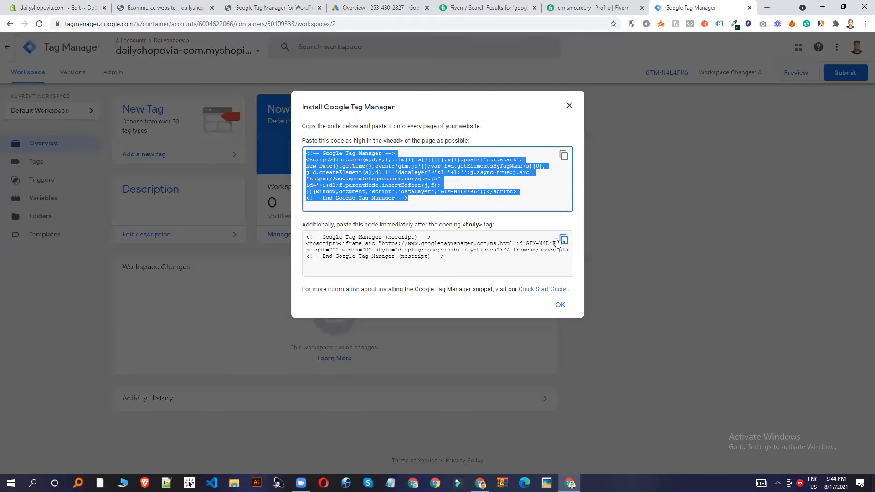
left_click(563, 239)
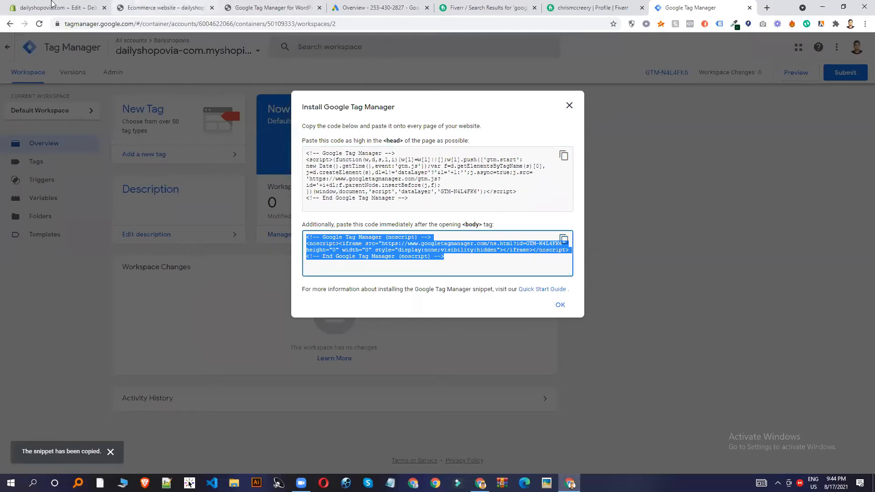
left_click(59, 8)
key("ctrl+v")
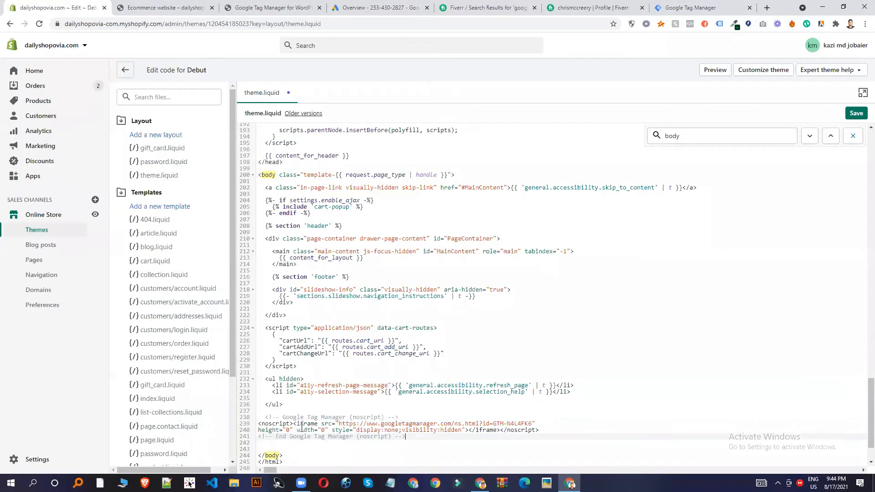
Step: Save theme.liquid and look back over the code between the body section and the theme scripts
scroll(410, 429, "down", 1)
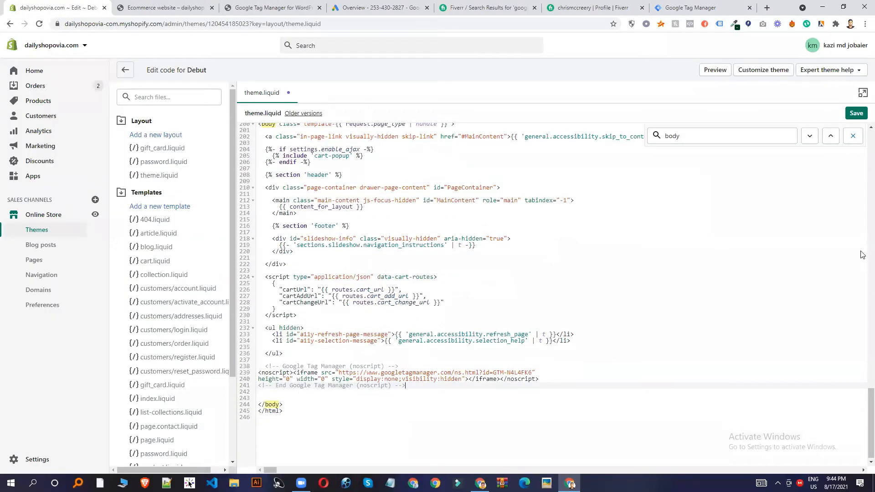
left_click(855, 115)
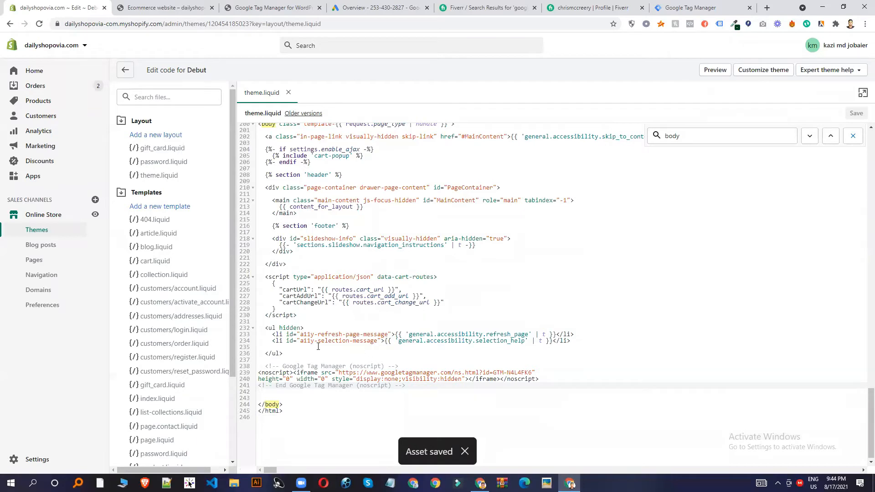
scroll(272, 332, "up", 3)
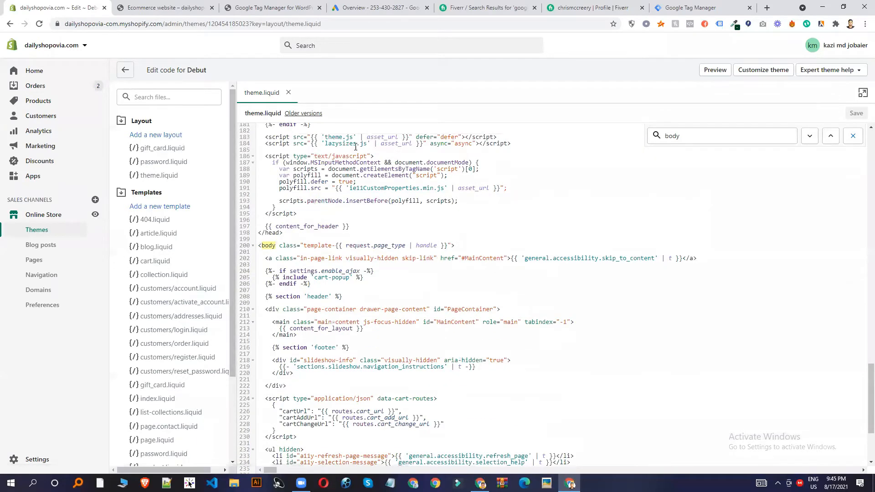
scroll(493, 261, "down", 3)
scroll(493, 261, "up", 3)
scroll(493, 260, "up", 10)
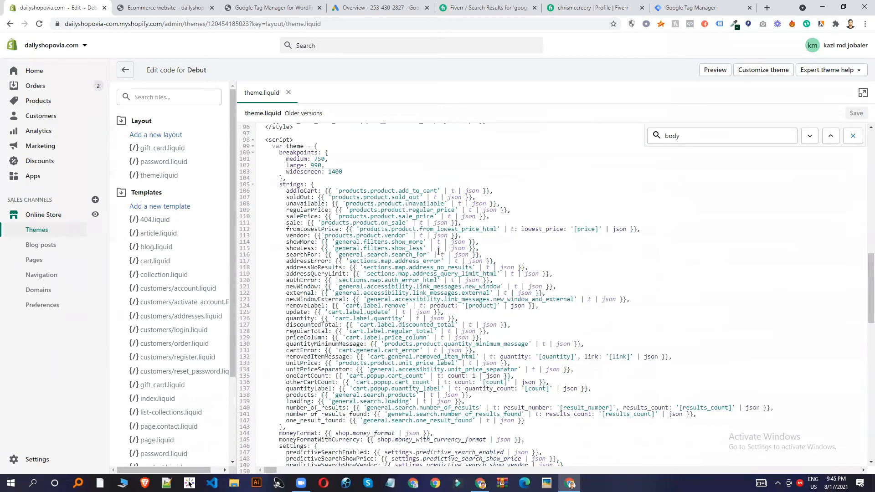
Step: In Google Tag Manager, close the installation instructions, publish the container with version name GTM, and return to the workspace overview
left_click(710, 6)
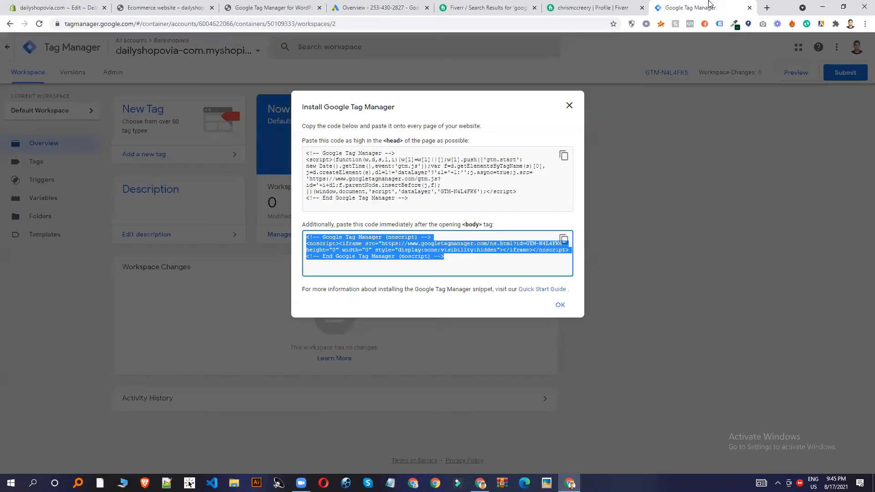
left_click(570, 105)
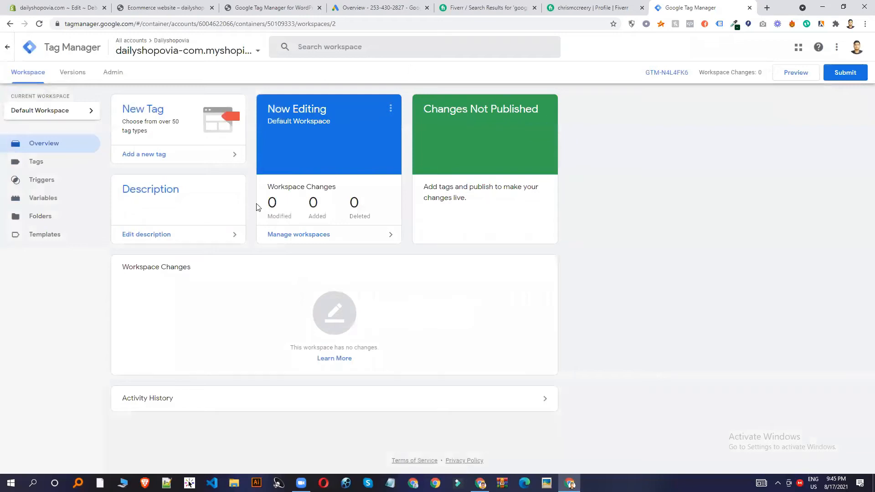
left_click(846, 73)
left_click(397, 159)
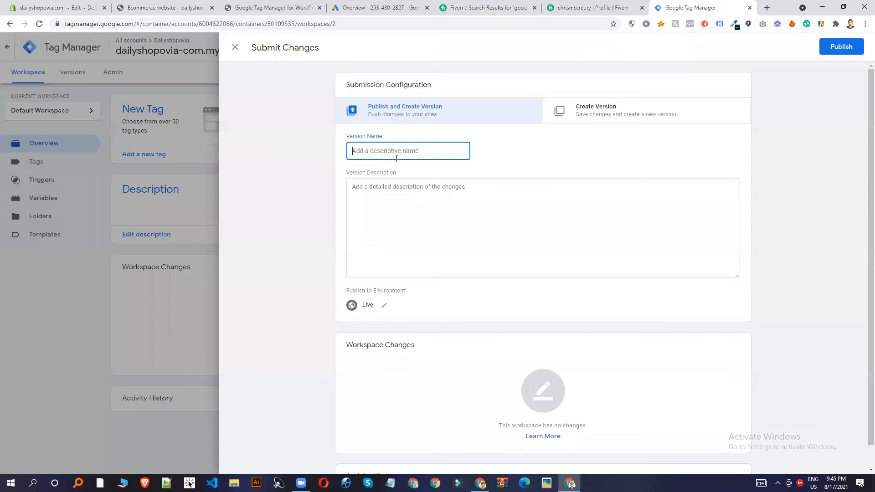
type("GTM")
left_click(851, 47)
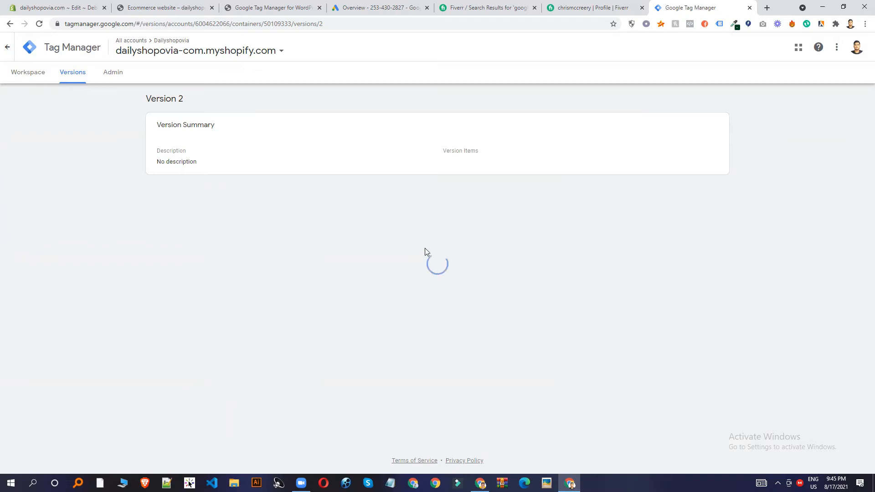
left_click(30, 73)
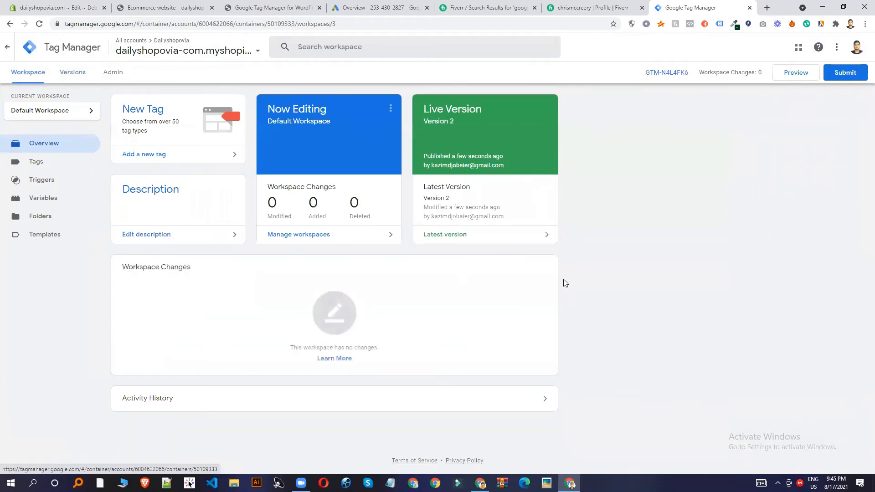
Step: Search Google for "google analytics" in a new browser tab
left_click(767, 7)
type("GOOG")
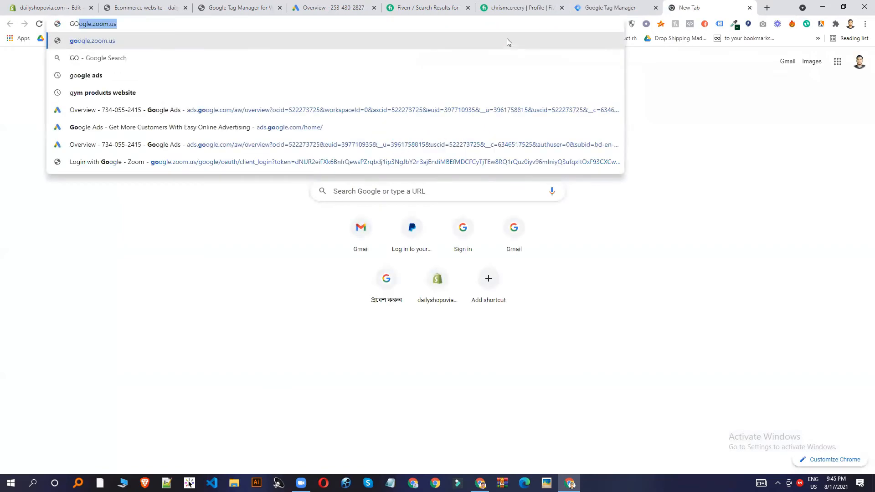
key("BackSpace")
key("BackSpace")
key("BackSpace")
key("BackSpace")
key("BackSpace")
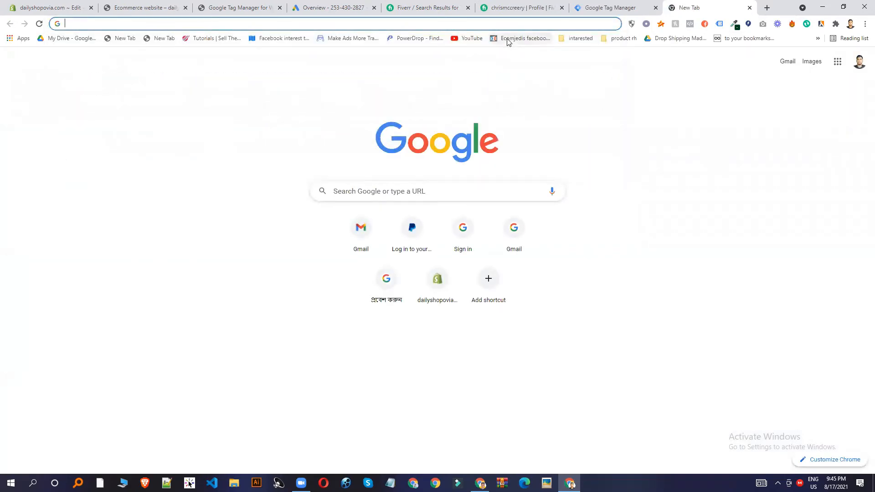
type("google ")
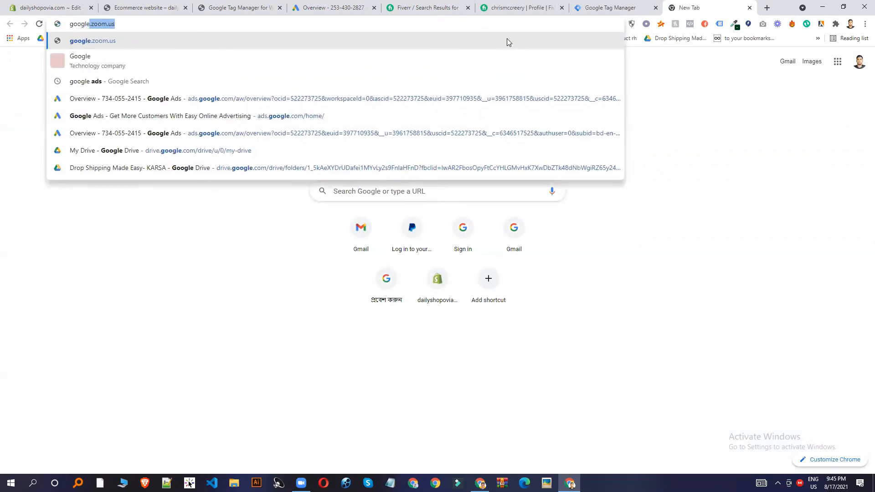
type("a")
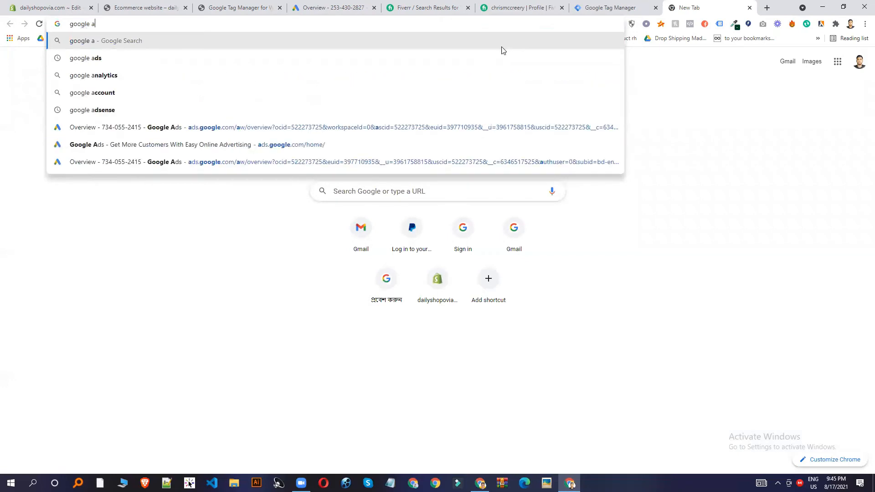
left_click(227, 76)
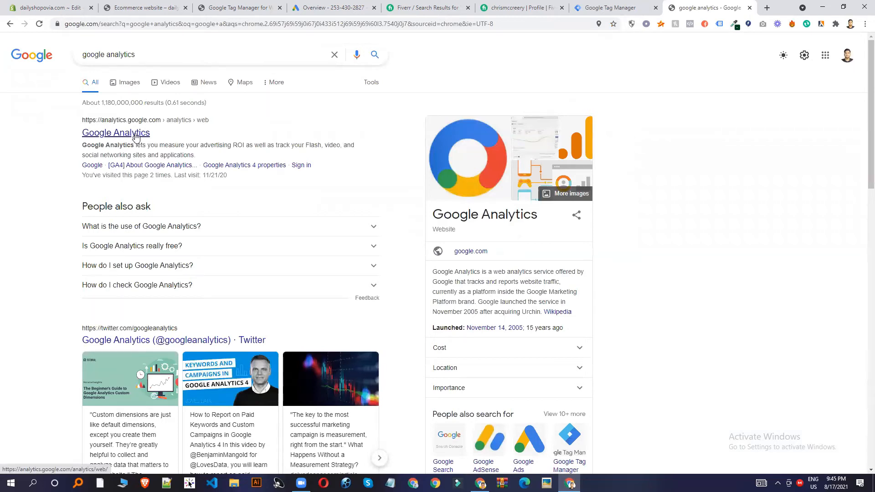
Step: Open the Google Analytics site from the first search result, and also open it in a separate tab
left_click(137, 136)
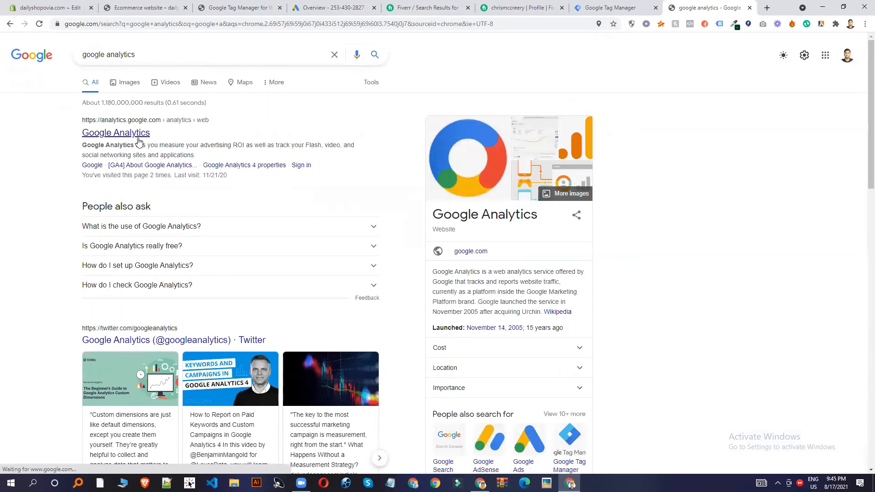
right_click(133, 132)
left_click(150, 137)
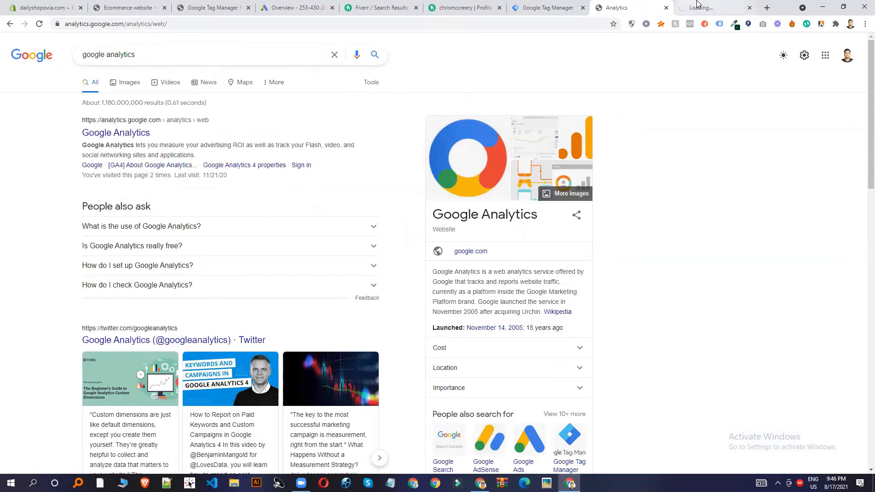
left_click(698, 4)
left_click(659, 7)
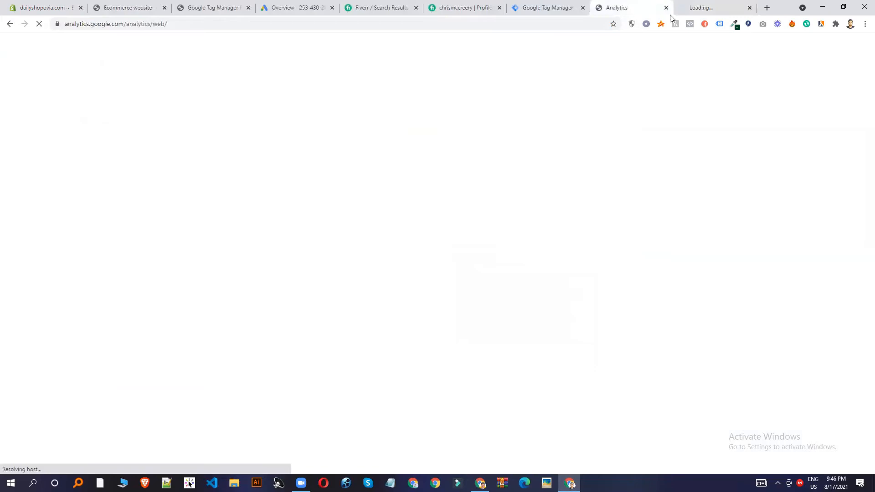
Step: Close the extra loading tab, open the Google Analytics admin settings and start creating a new account
left_click(753, 8)
left_click(862, 47)
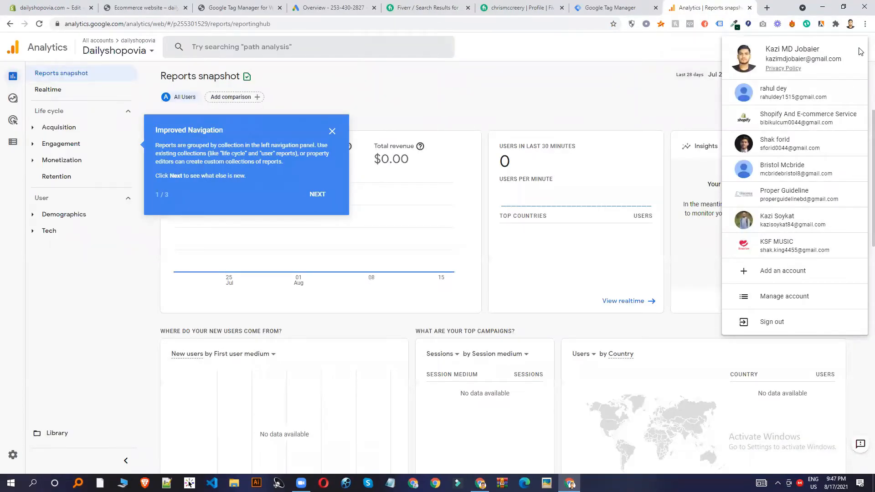
left_click(14, 462)
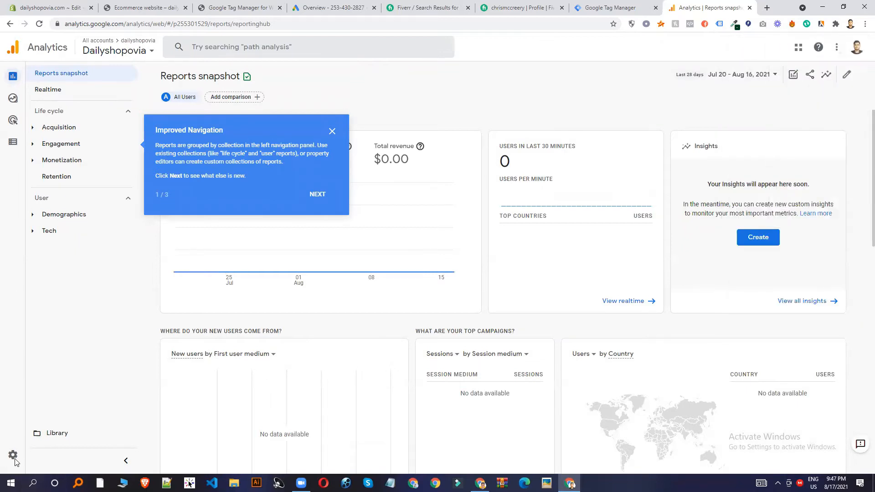
left_click(14, 455)
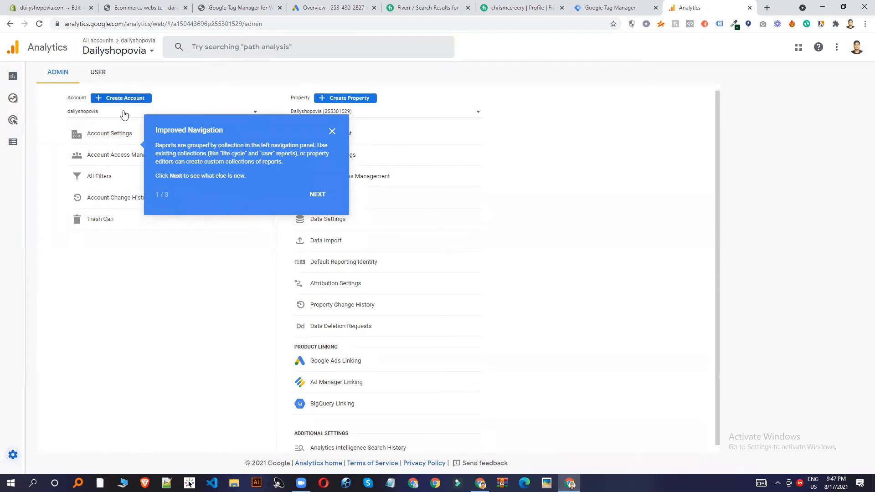
left_click(332, 131)
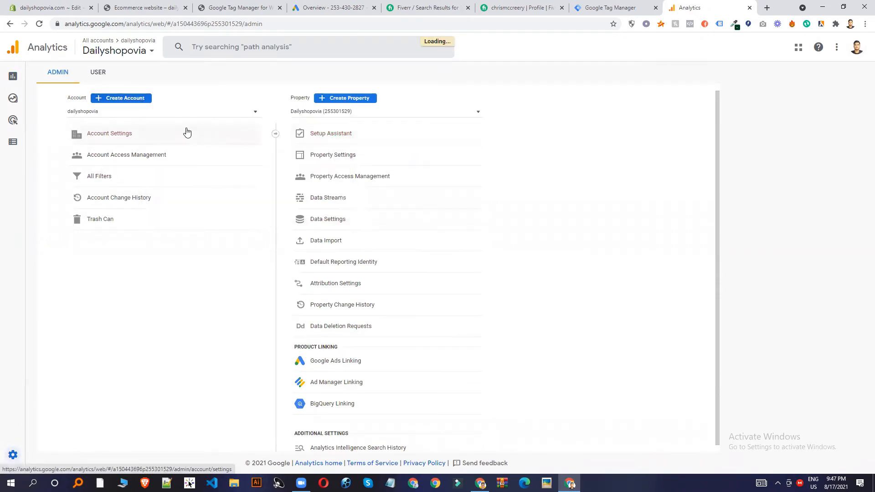
left_click(124, 100)
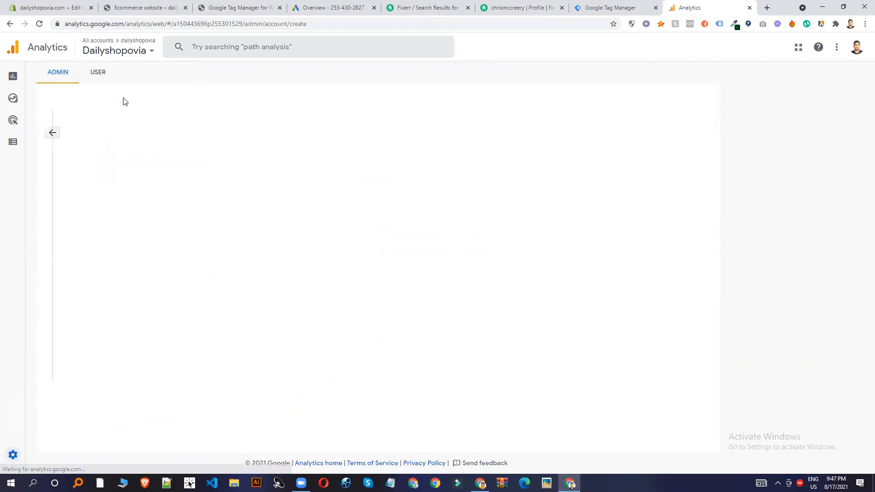
Step: Look over the account setup form and copy the store name dailyshopovia from the Shopify storefront's web address
left_click(173, 194)
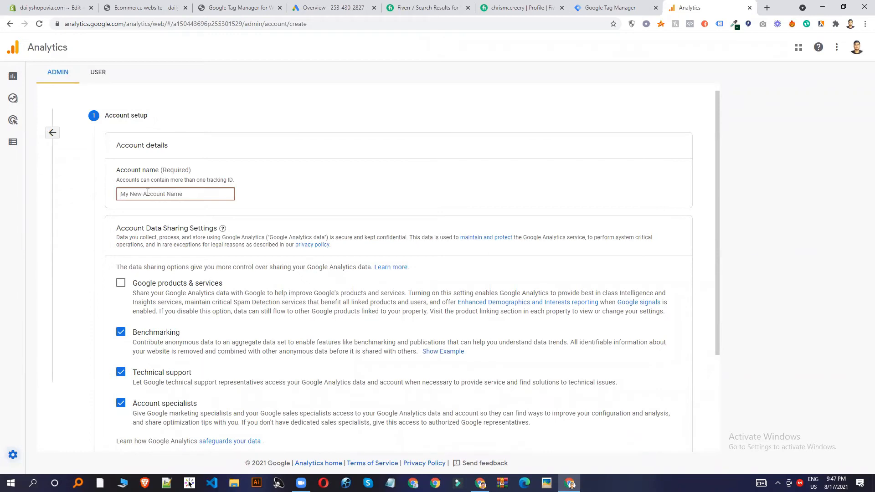
scroll(448, 330, "down", 3)
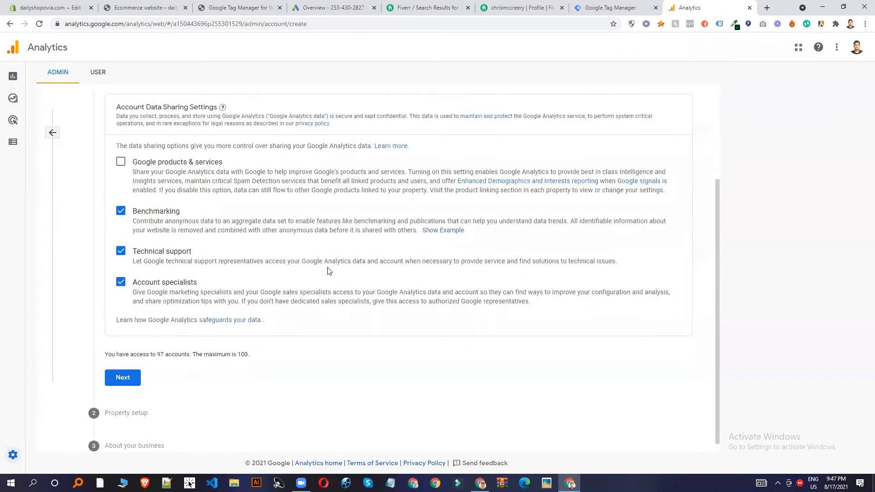
scroll(330, 264, "up", 3)
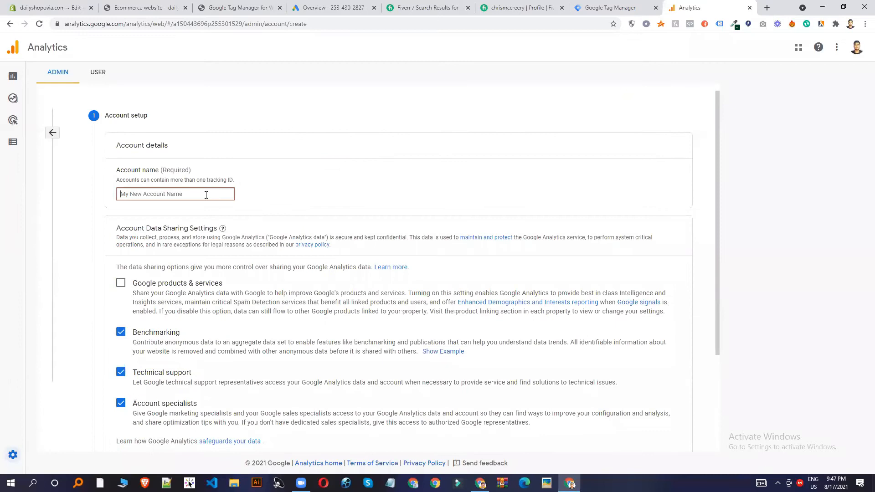
left_click(266, 5)
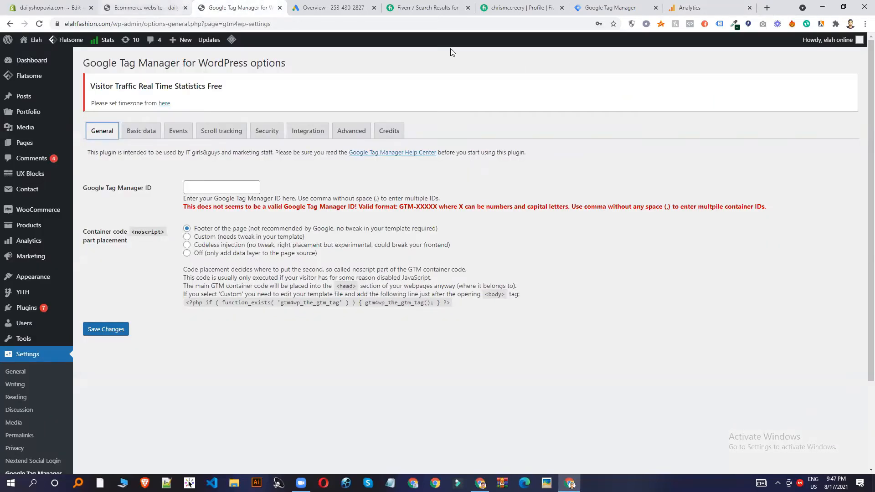
left_click(50, 7)
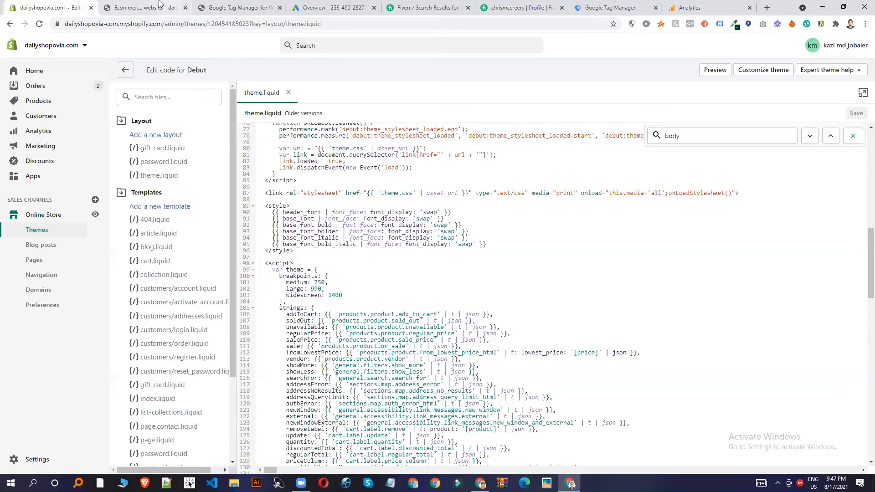
left_click(141, 7)
left_click(105, 24)
left_click(86, 24)
left_click_drag(86, 24, 122, 32)
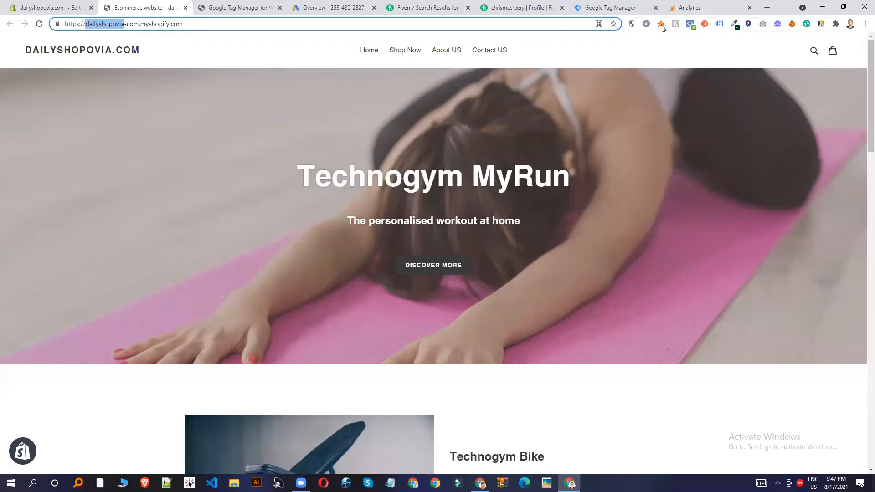
Step: Back in Google Analytics, set the new account's name to Dailyshopovia with a capital D
left_click(691, 7)
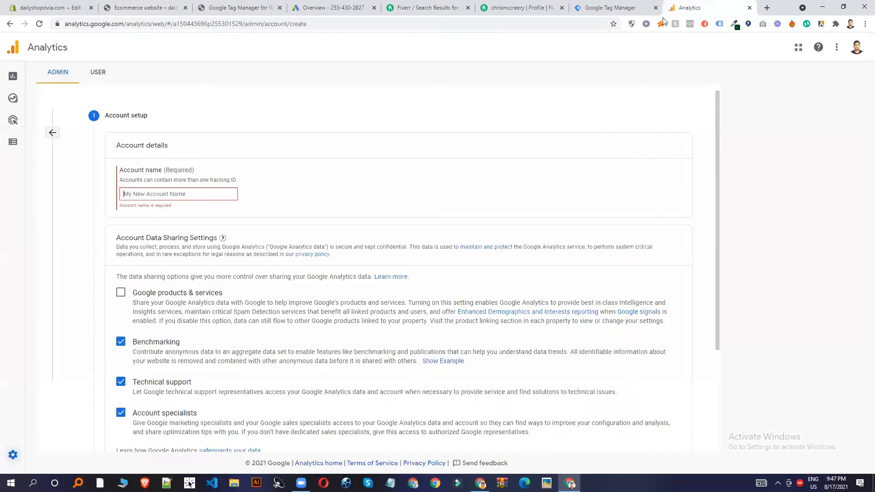
left_click(176, 194)
type("dailyshopovia")
left_click(123, 194)
key("BackSpace")
type("D")
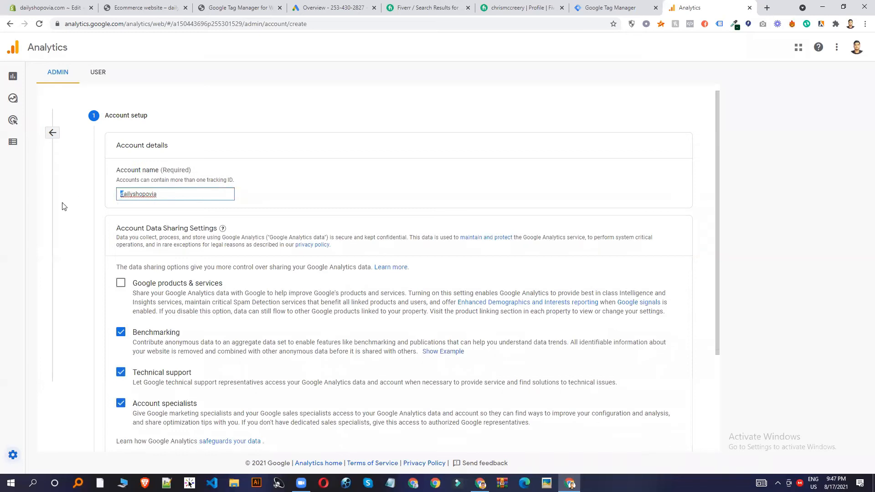
left_click(264, 210)
Step: Enable data sharing for Google products & services and continue to the property setup
scroll(196, 201, "down", 2)
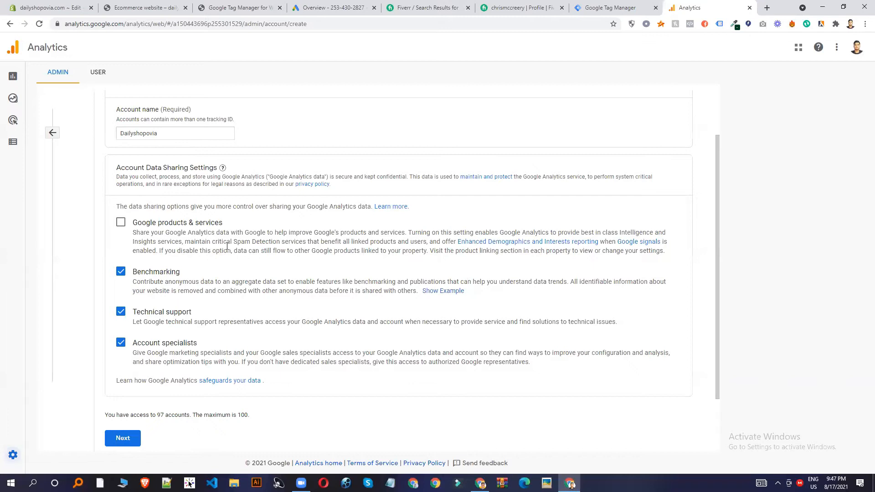
left_click(122, 224)
scroll(182, 428, "down", 2)
left_click(123, 376)
Step: Name the property Dailyshopovia, keeping the default time zone and currency, and continue to the business information
left_click(158, 251)
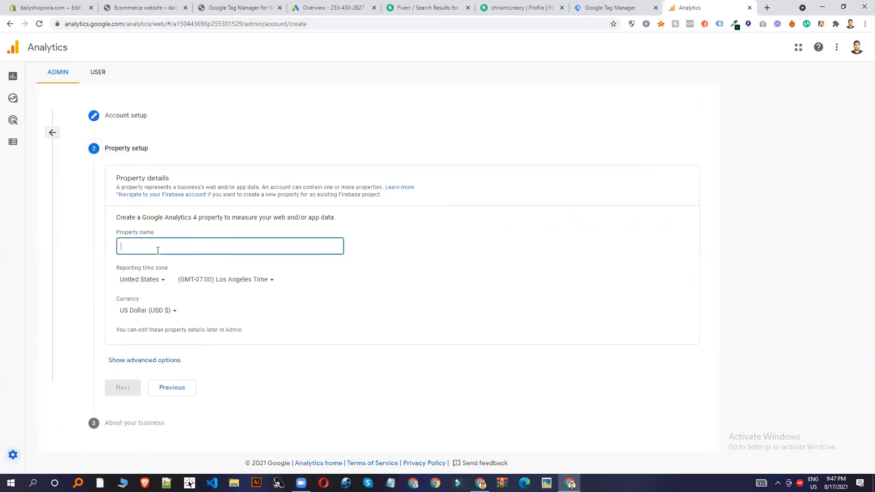
type("dailyshopovia")
left_click_drag(126, 248, 117, 250)
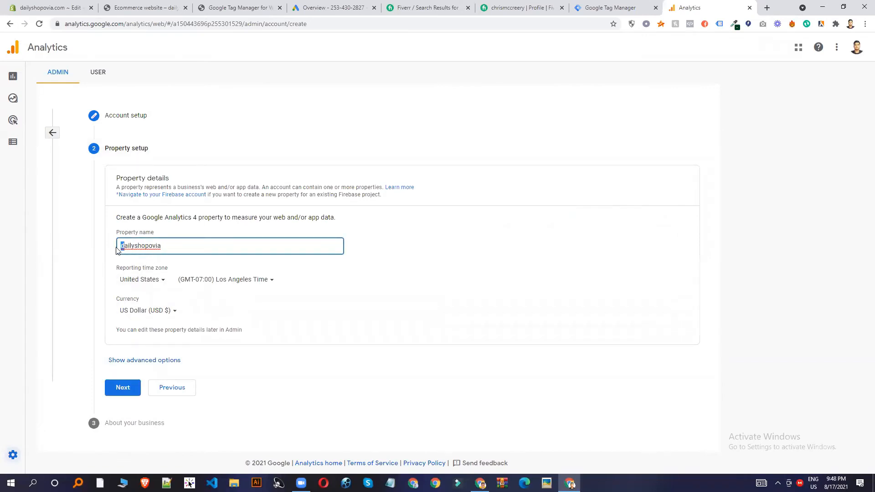
type("D")
left_click(336, 398)
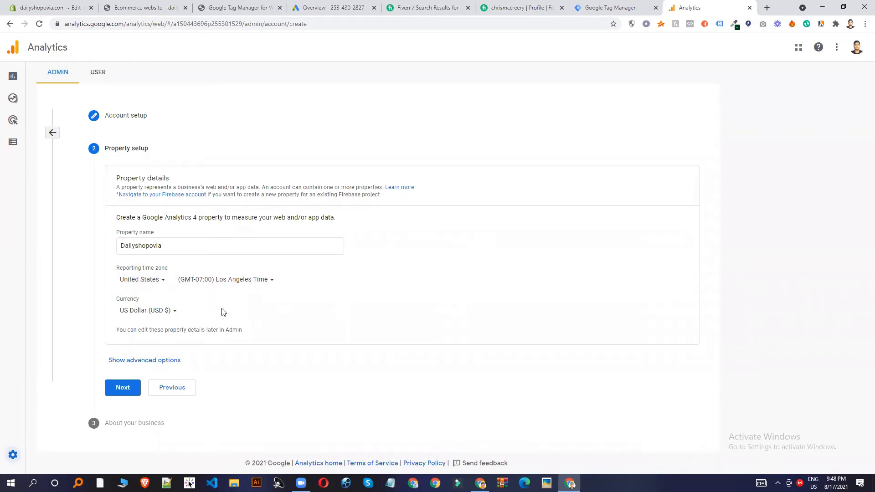
left_click(147, 248)
left_click(119, 387)
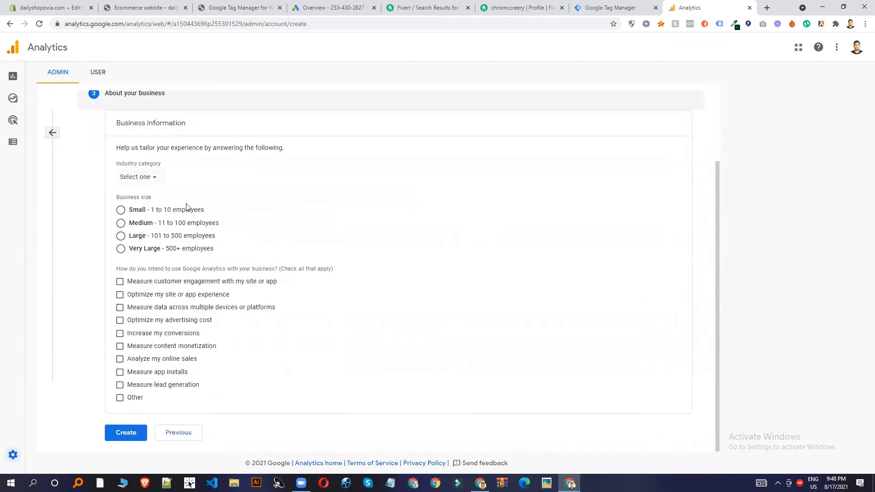
Step: Set the business size to Small and select every intended use of Google Analytics except Other
left_click(121, 212)
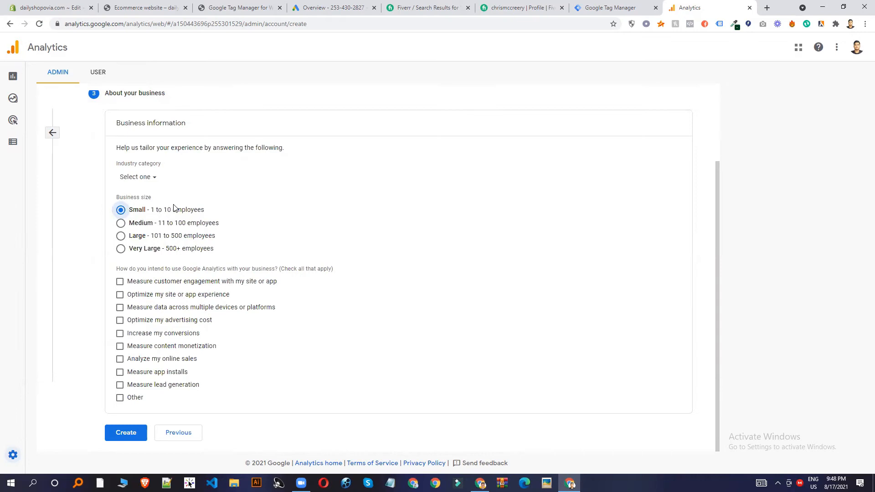
left_click(120, 283)
left_click(120, 295)
left_click(120, 308)
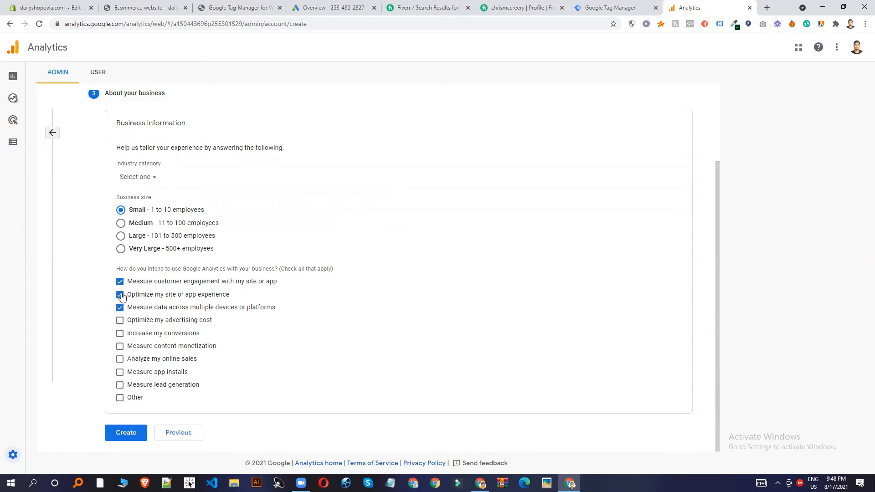
left_click(121, 282)
left_click(120, 321)
left_click(120, 334)
left_click(120, 373)
left_click(120, 385)
left_click(120, 347)
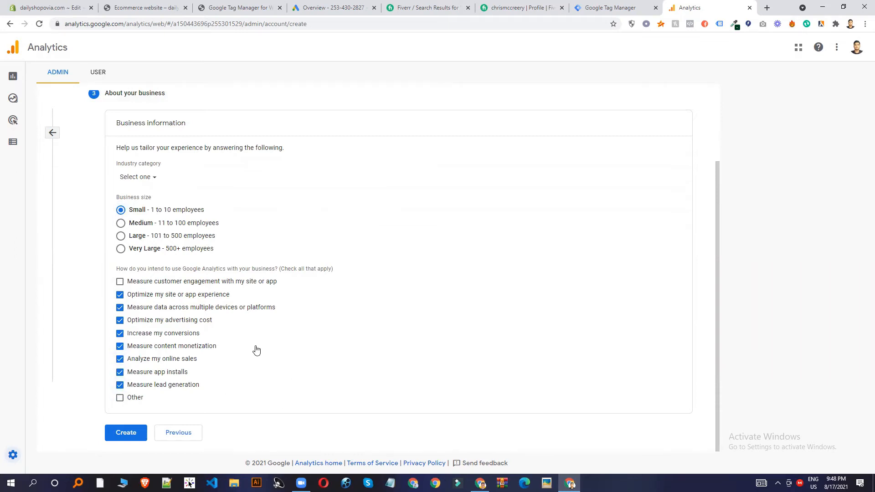
left_click(119, 283)
Step: Create the account and accept the Terms of Service, Data Processing Terms and Measurement Controller-Controller Data Protection Terms
left_click(126, 433)
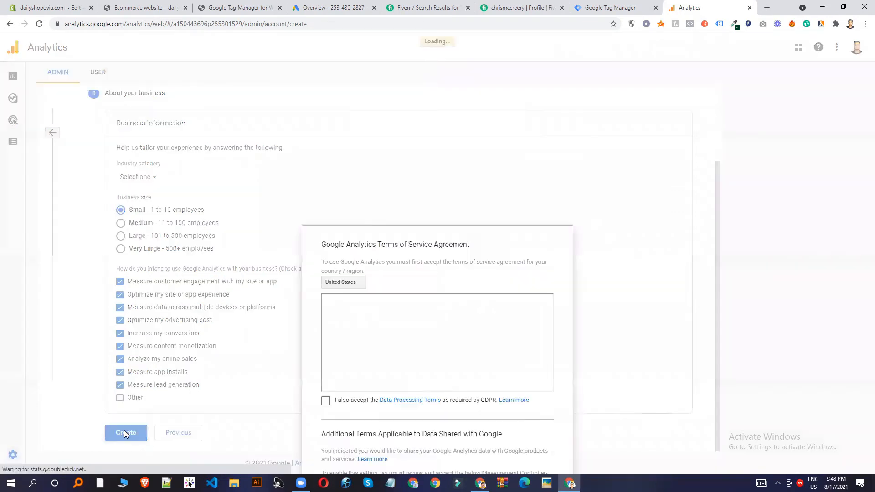
scroll(370, 136, "down", 1)
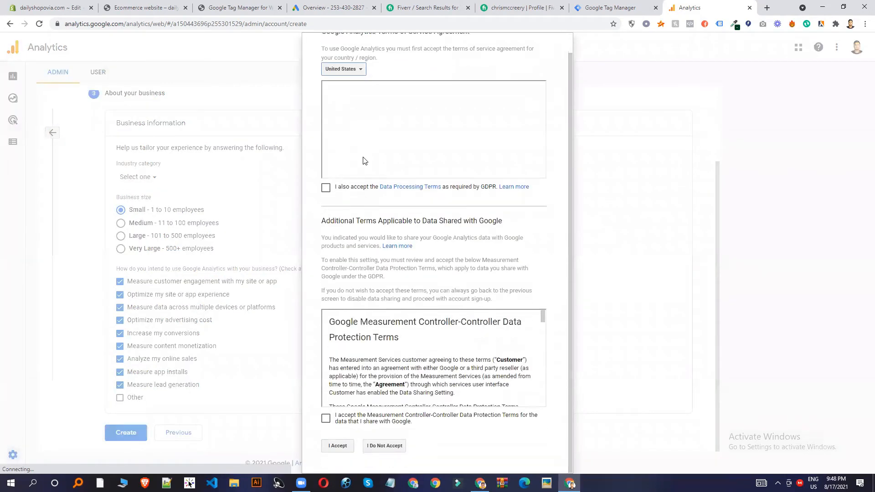
left_click(326, 189)
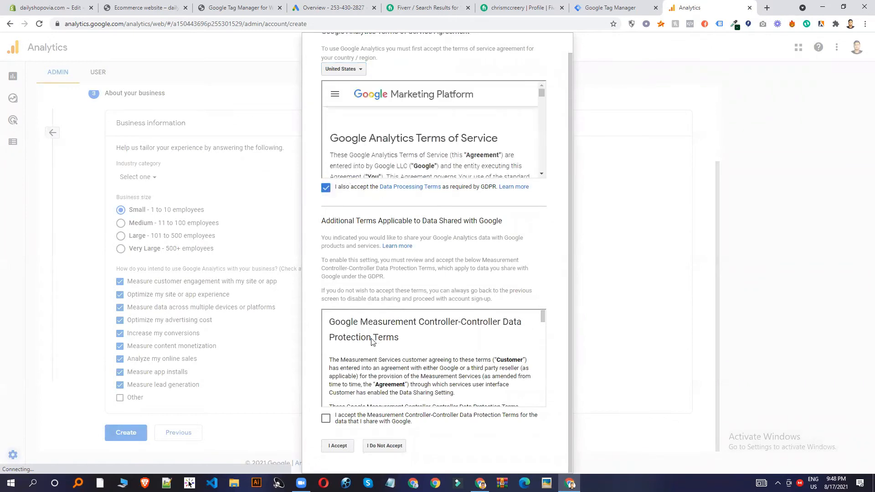
left_click(326, 419)
scroll(373, 401, "down", 3)
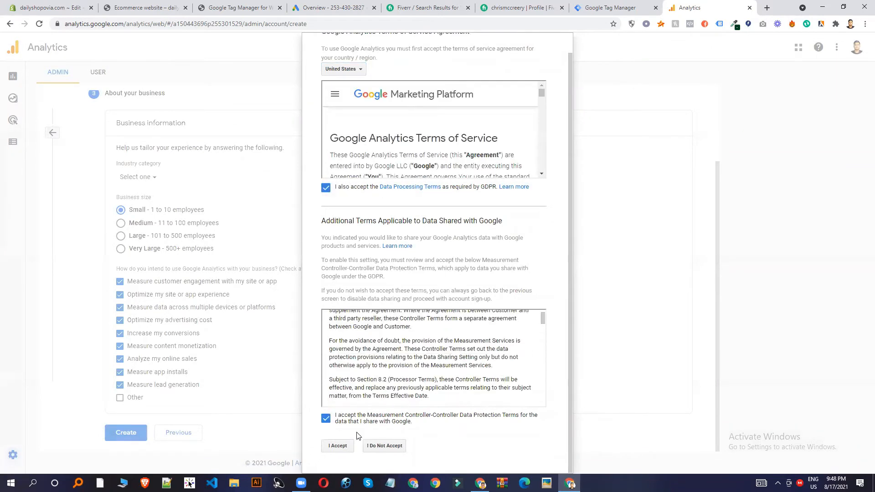
left_click(338, 446)
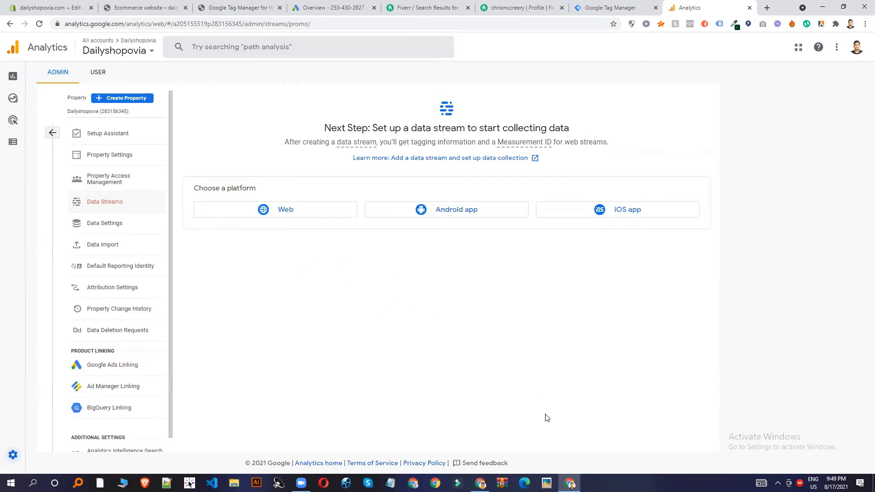
Step: Choose Web as the data stream platform and begin filling in the website URL
left_click(285, 211)
left_click(360, 132)
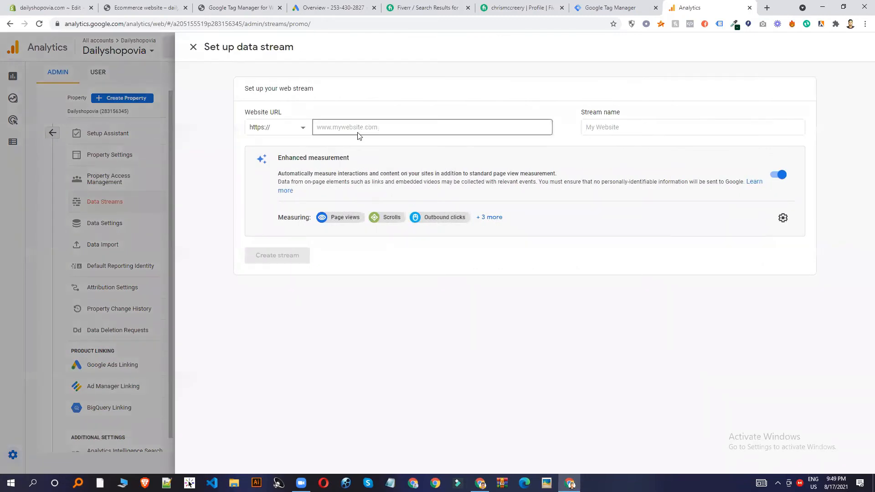
left_click(360, 133)
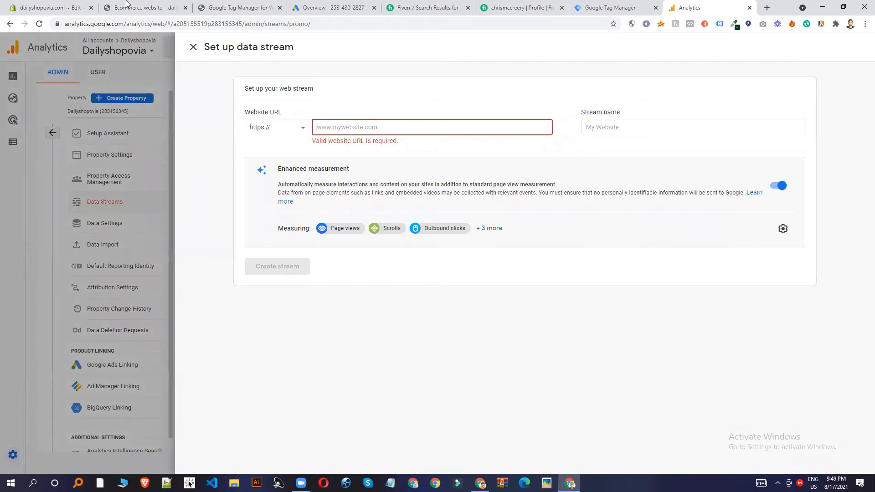
Step: Copy dailyshopovia-com.myshopify.com from the storefront's address and enter it as the web stream's website URL
left_click(142, 8)
double_click(105, 24)
left_click(86, 24)
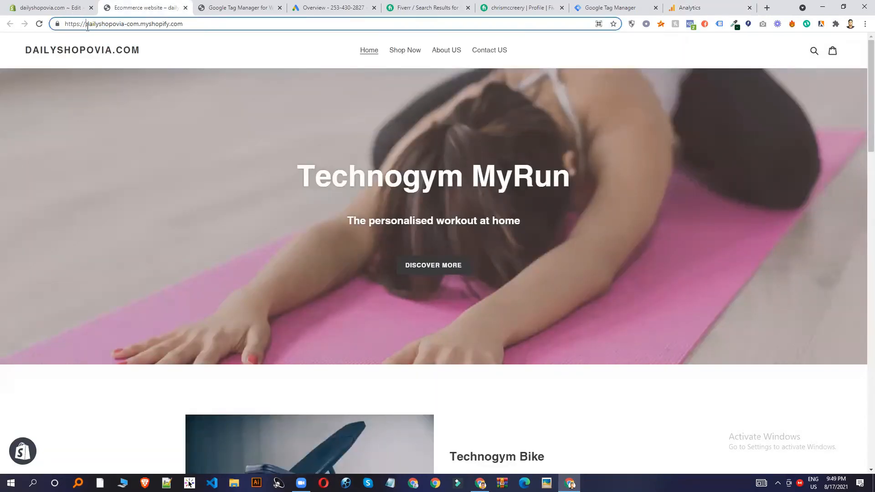
left_click_drag(86, 24, 242, 55)
key("ctrl+c")
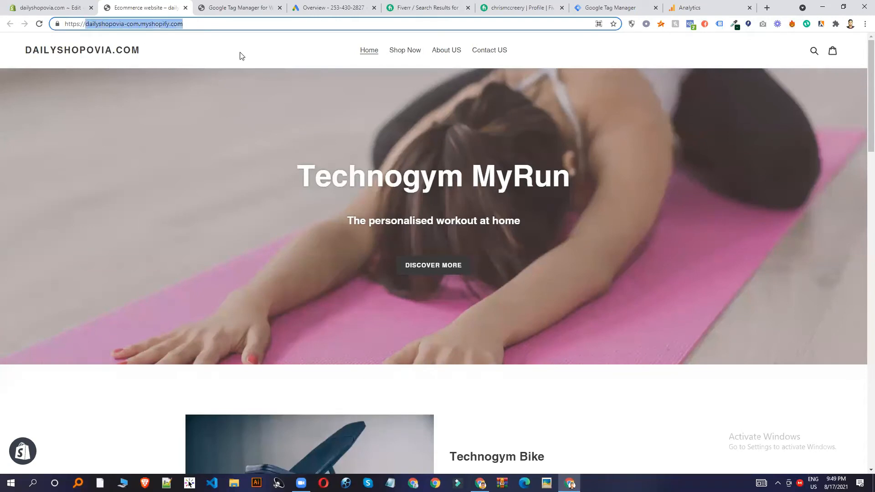
left_click(58, 6)
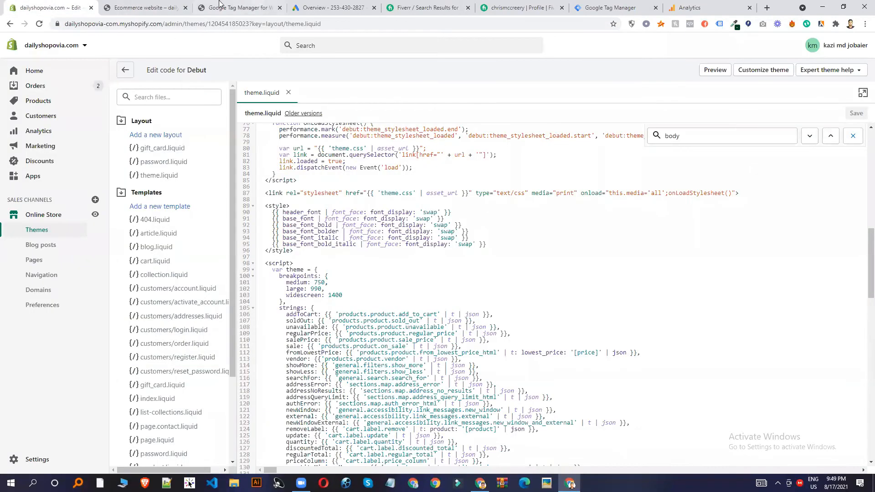
left_click(242, 6)
left_click(620, 5)
left_click(702, 7)
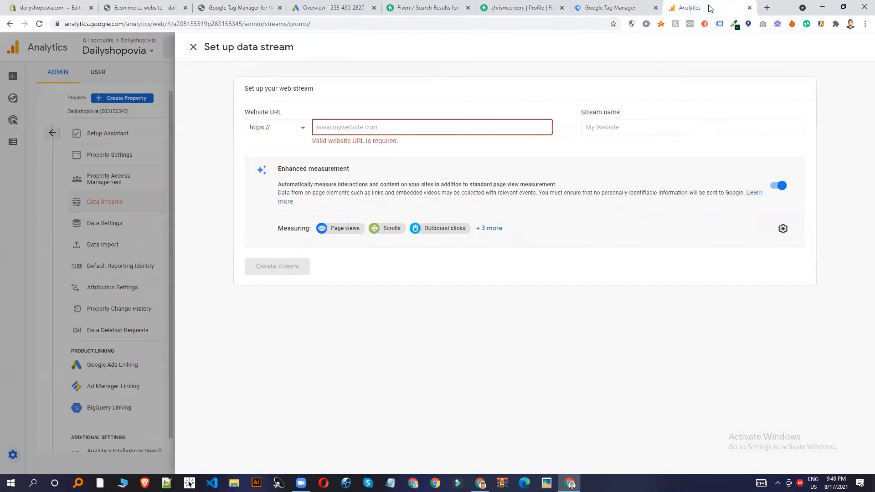
left_click(439, 129)
key("ctrl+v")
Step: Copy dailyshopovia from the website URL and use it as the stream name
left_click(631, 125)
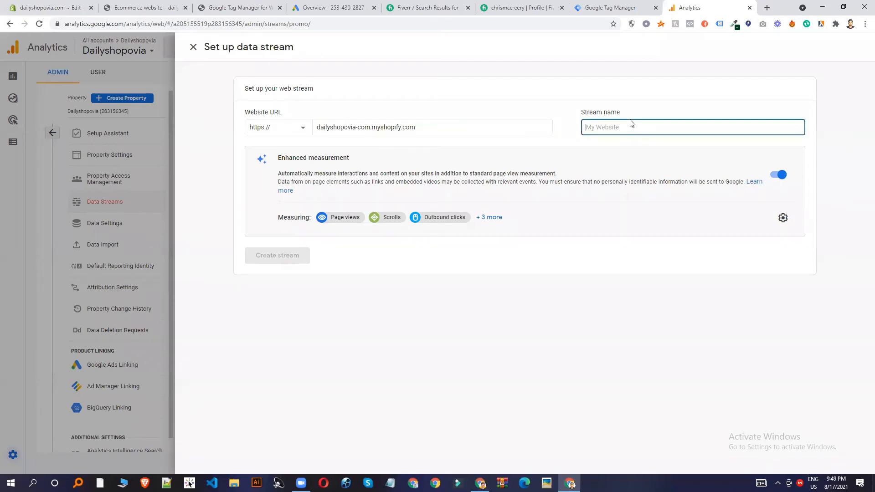
left_click_drag(356, 127, 317, 128)
key("ctrl+c")
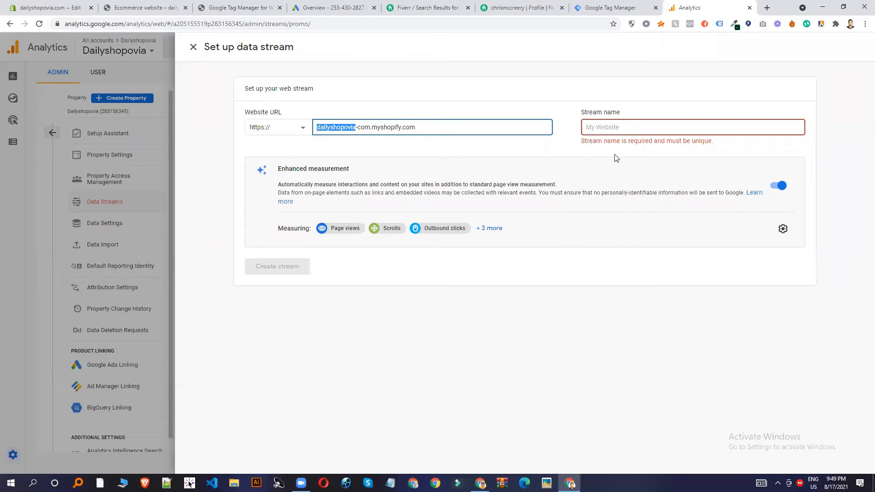
left_click(638, 131)
key("ctrl+v")
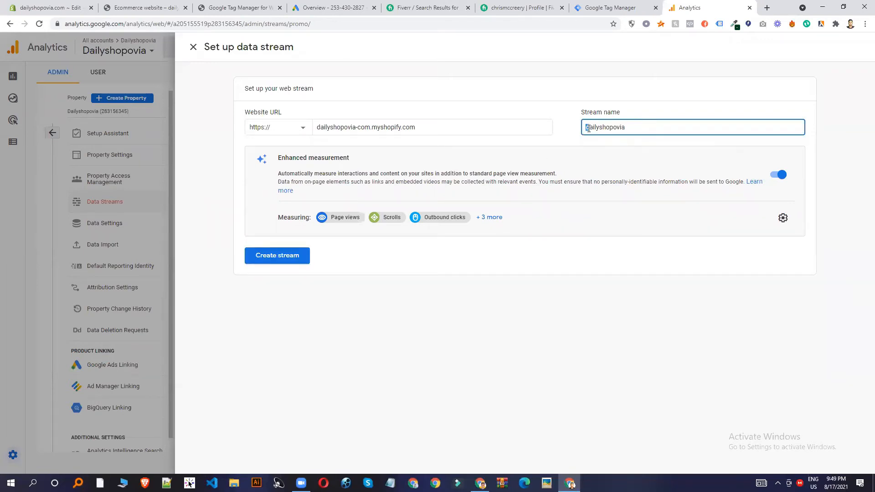
Step: Capitalize the stream name as Dailyshopovia and create the web stream
type("D")
left_click(575, 311)
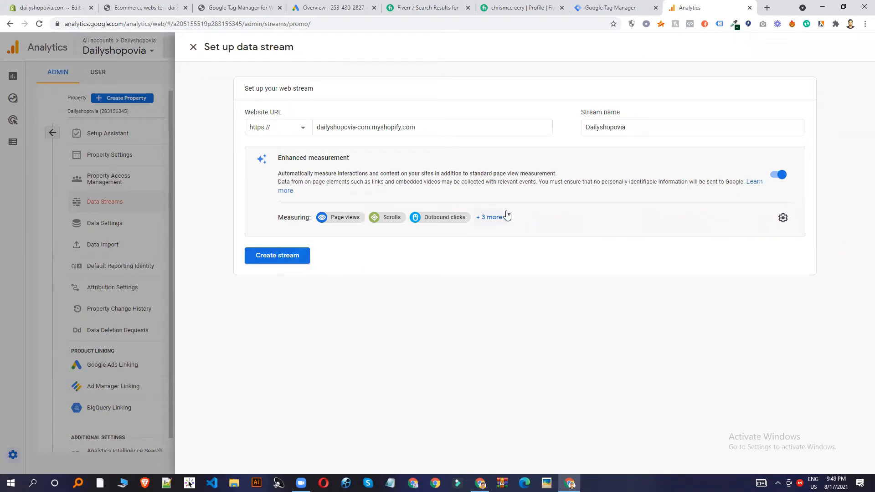
left_click(290, 262)
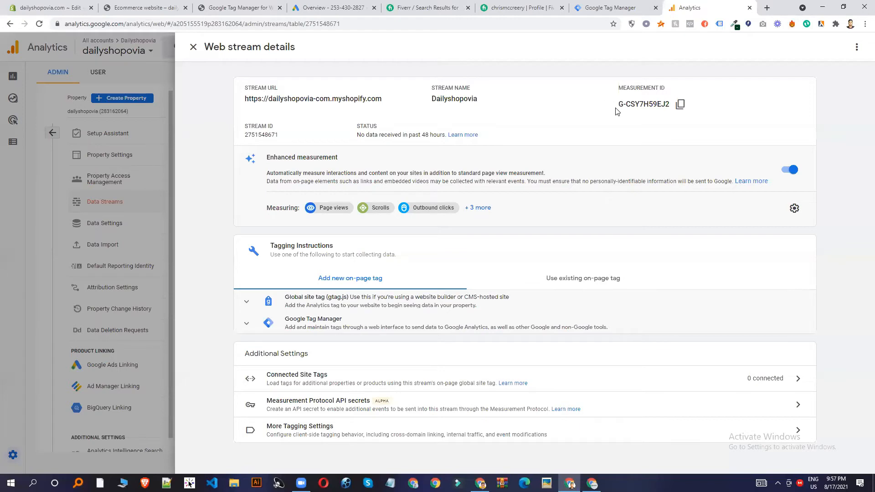
Step: Expand the Google Tag Manager and global site tag instructions, and copy the web stream's measurement ID
left_click(680, 108)
left_click(251, 330)
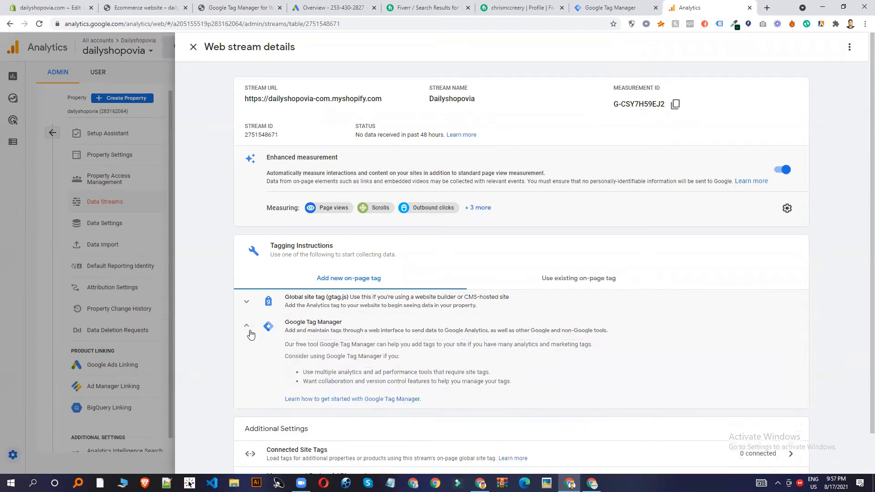
left_click(256, 304)
scroll(392, 389, "down", 1)
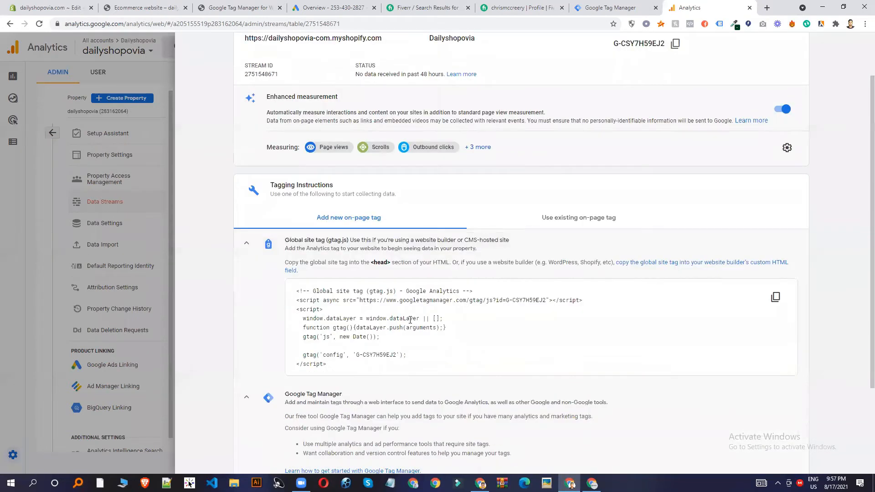
scroll(413, 318, "up", 1)
triple_click(646, 104)
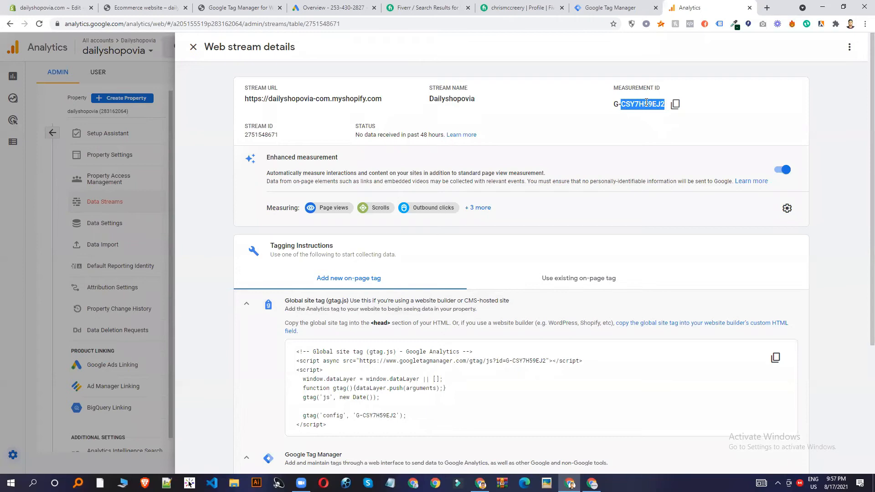
left_click(676, 105)
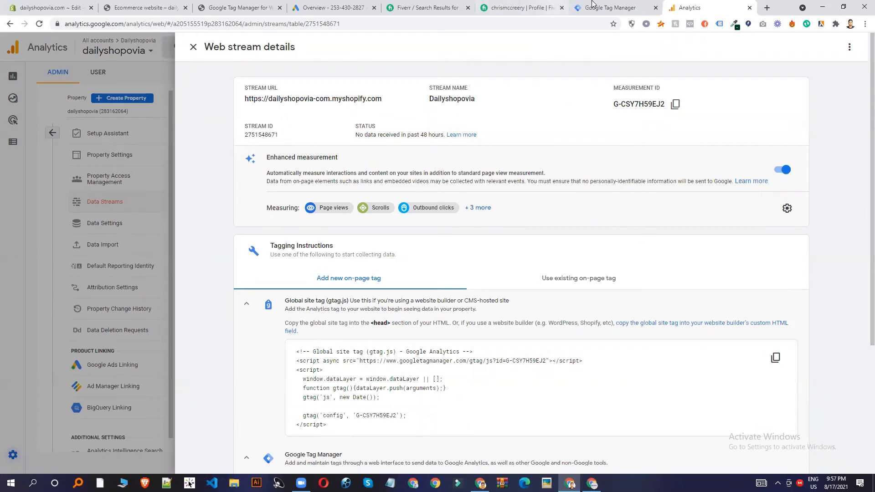
Step: Switch to Google Tag Manager and add a new tag of type Google Analytics: GA4 Configuration
left_click(610, 4)
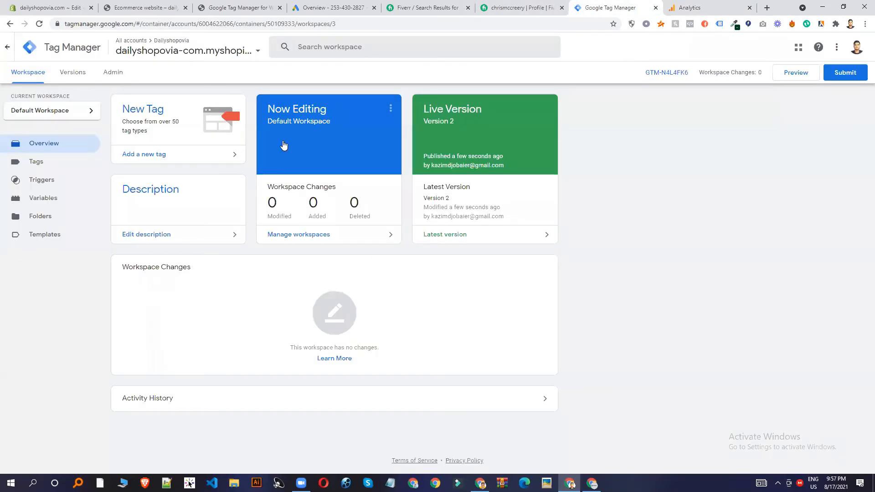
left_click(58, 161)
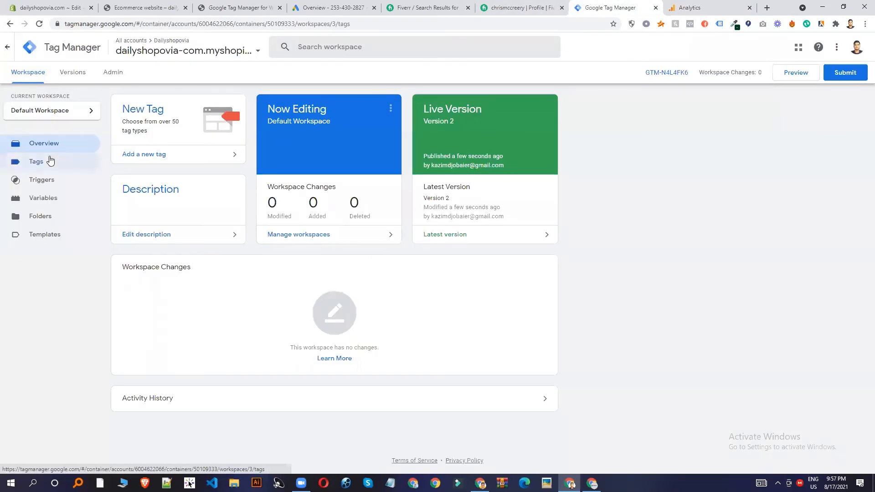
left_click(52, 144)
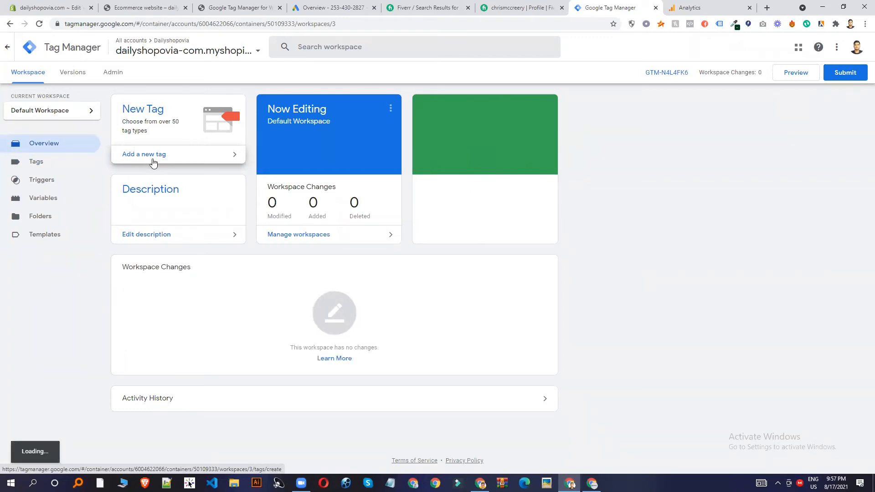
left_click(150, 157)
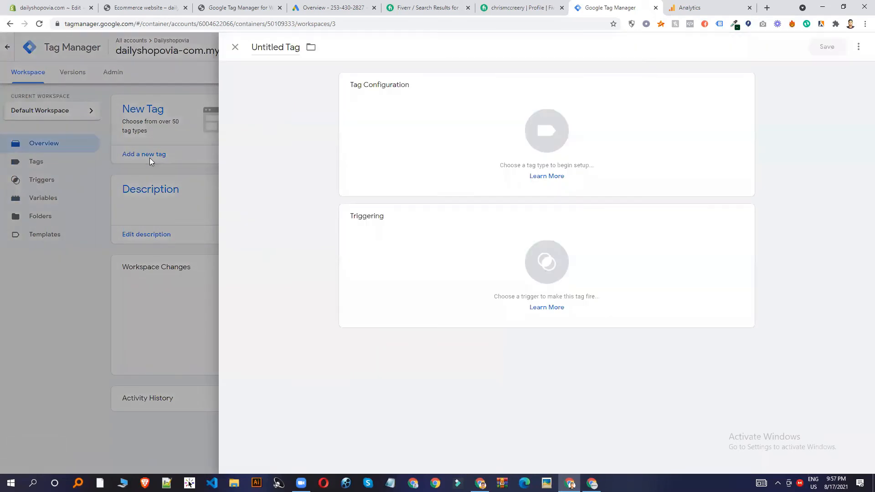
left_click(743, 85)
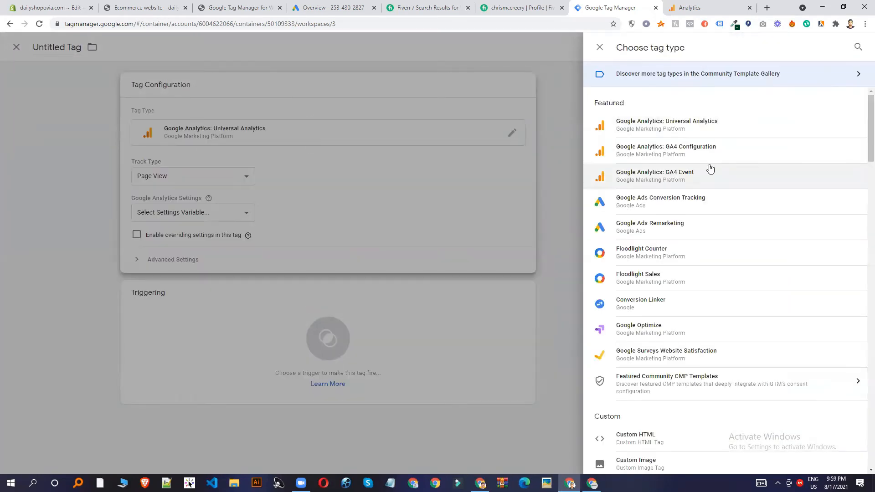
left_click(712, 153)
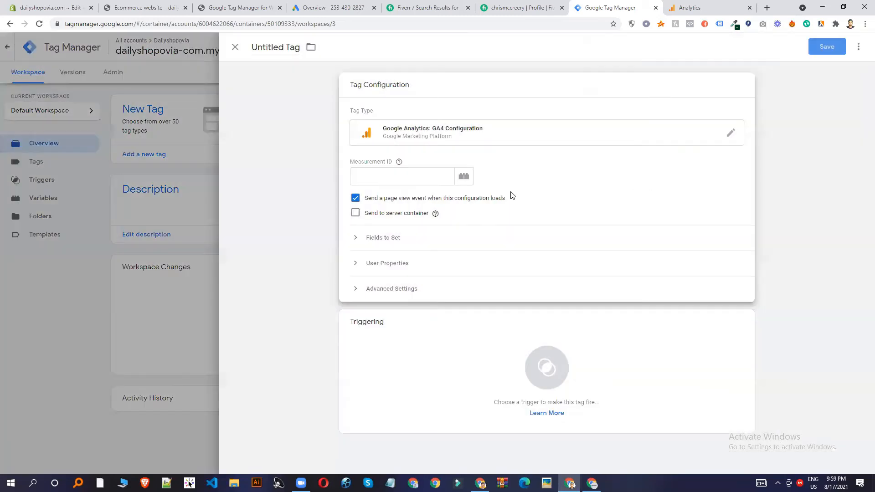
Step: Paste G-CSY7H59EJ2 as the tag's measurement ID and close the configuration for editing
left_click(373, 182)
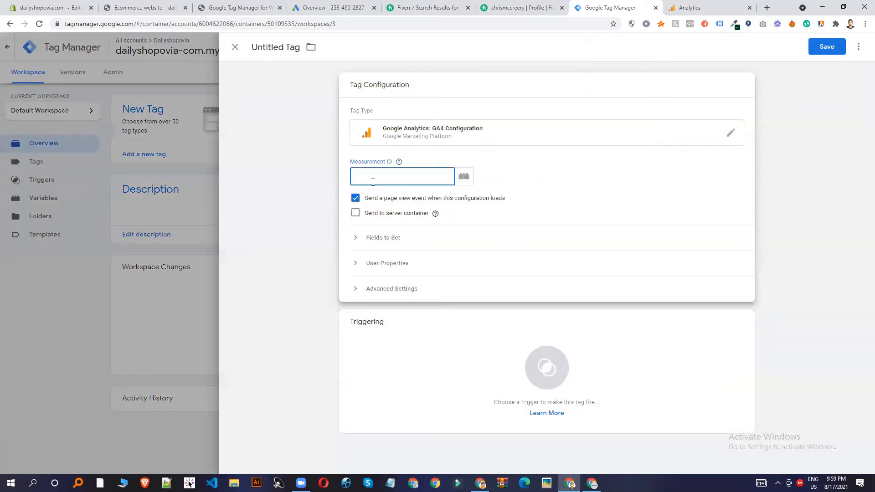
key("ctrl+v")
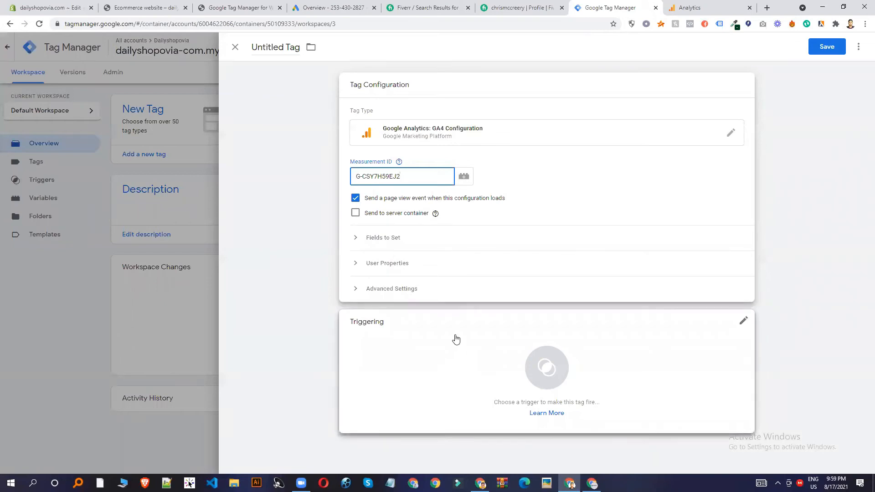
left_click(806, 247)
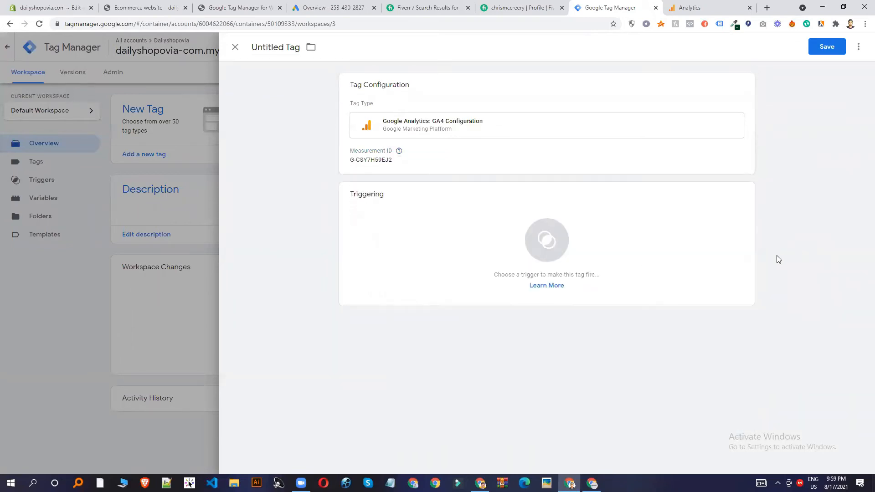
Step: Add All Pages, Consent Initialization - All Pages and Initialization - All Pages as the tag's firing triggers
left_click(505, 235)
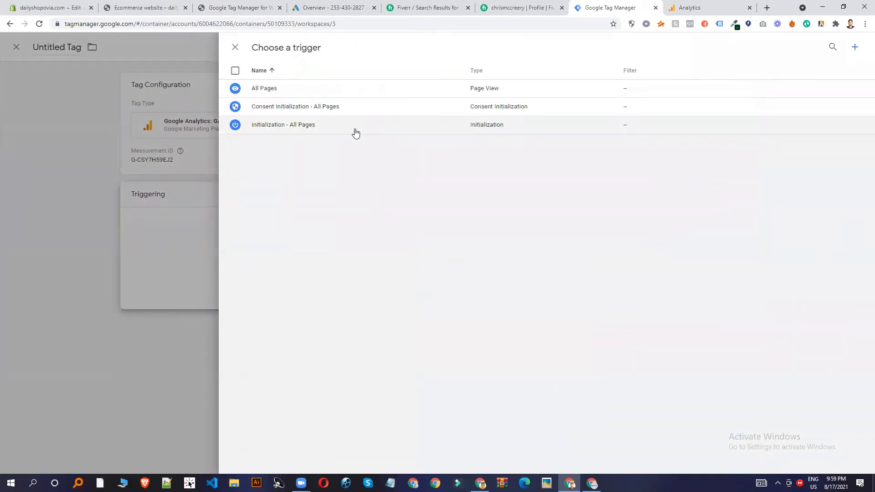
left_click(236, 71)
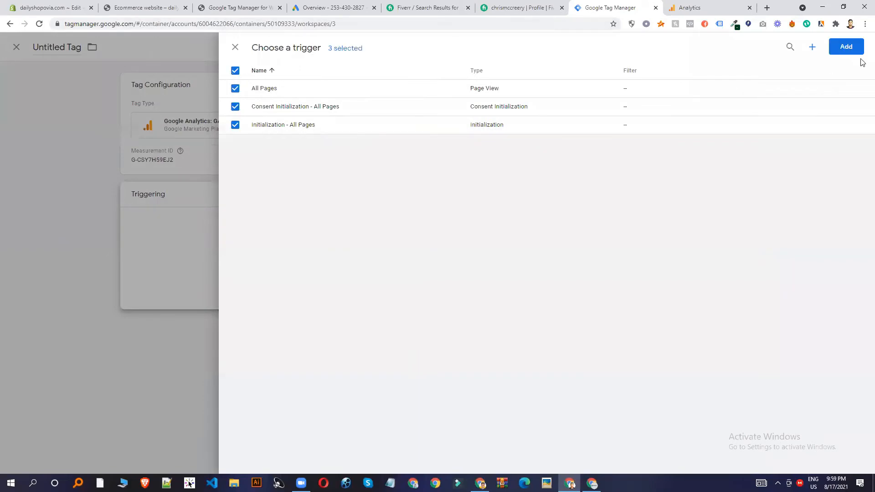
left_click(848, 48)
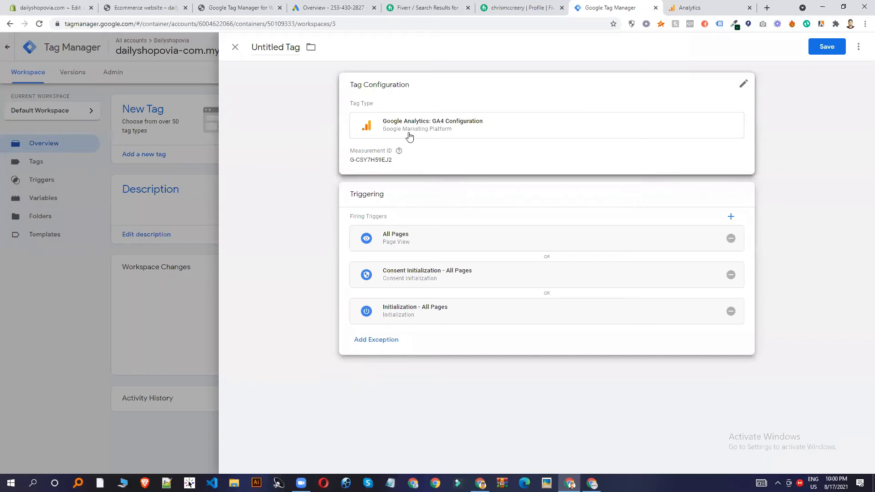
Step: Name the tag Google Analytics, copy that name and save the tag
left_click(282, 49)
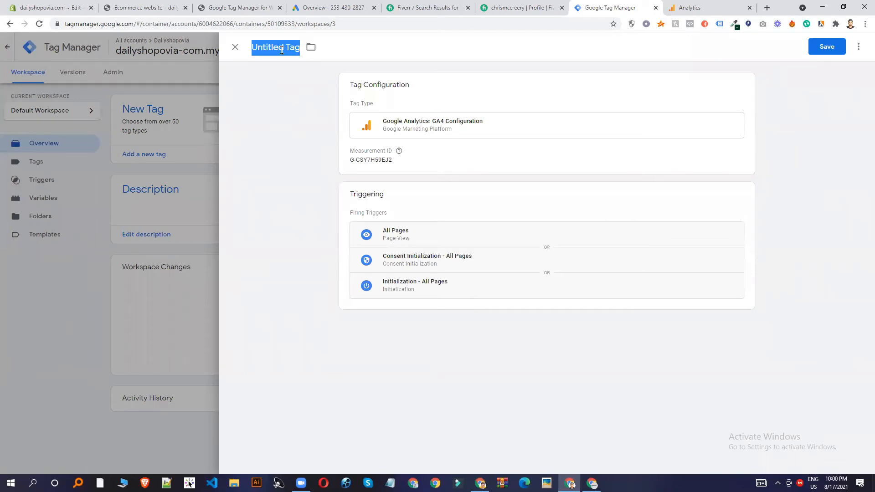
type("GOOGLE")
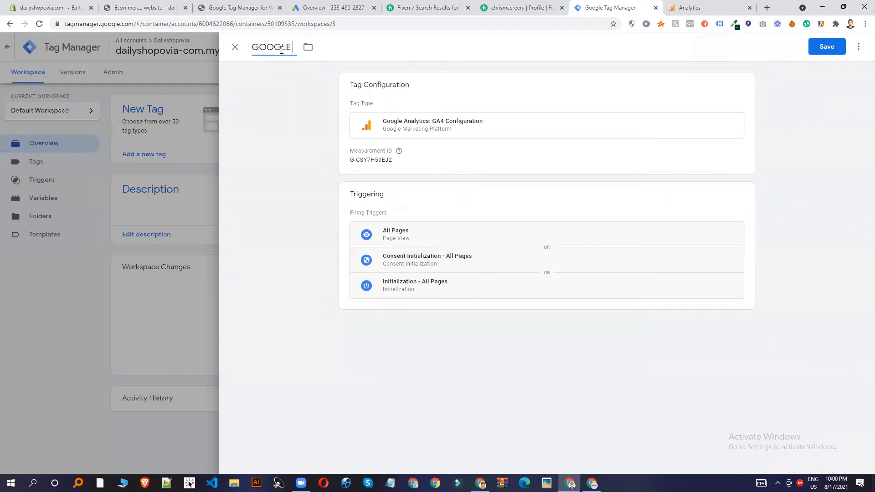
key("BackSpace")
type("oogle Analytics")
triple_click(310, 48)
key("ctrl+c")
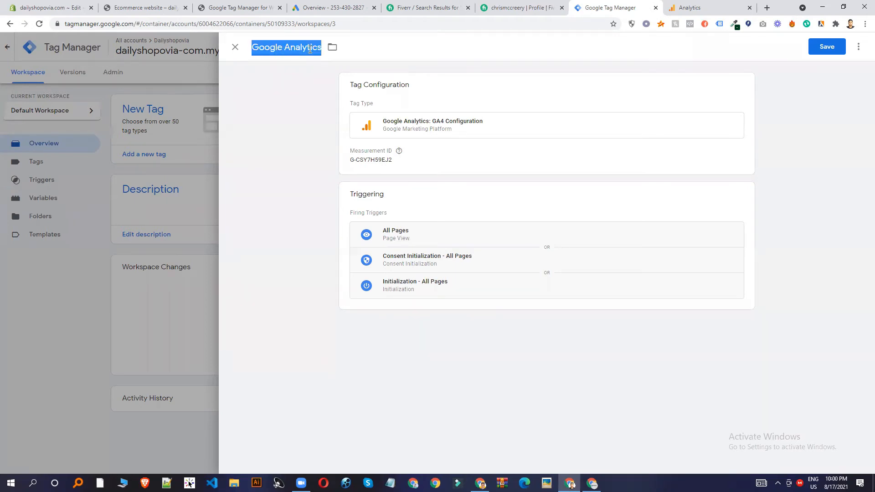
left_click(829, 45)
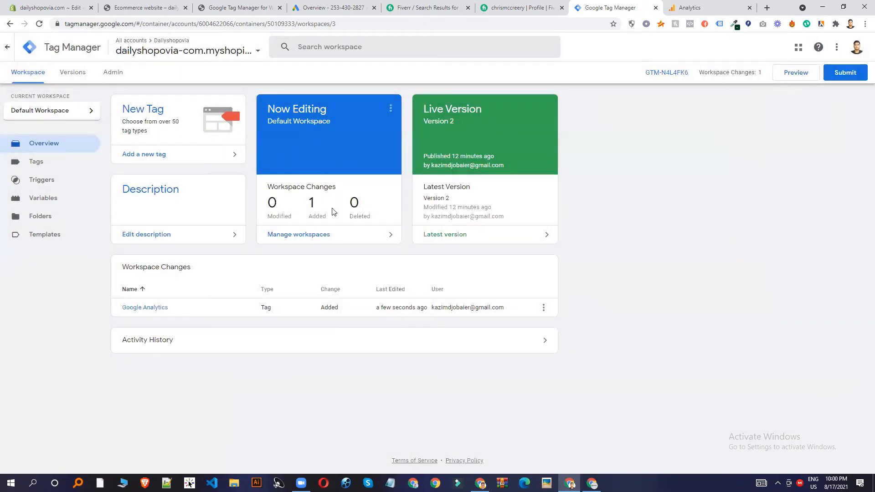
Step: Submit the workspace changes with the version name Google Analytics, publish them and review the version summary
left_click(827, 75)
left_click(391, 155)
key("ctrl+v")
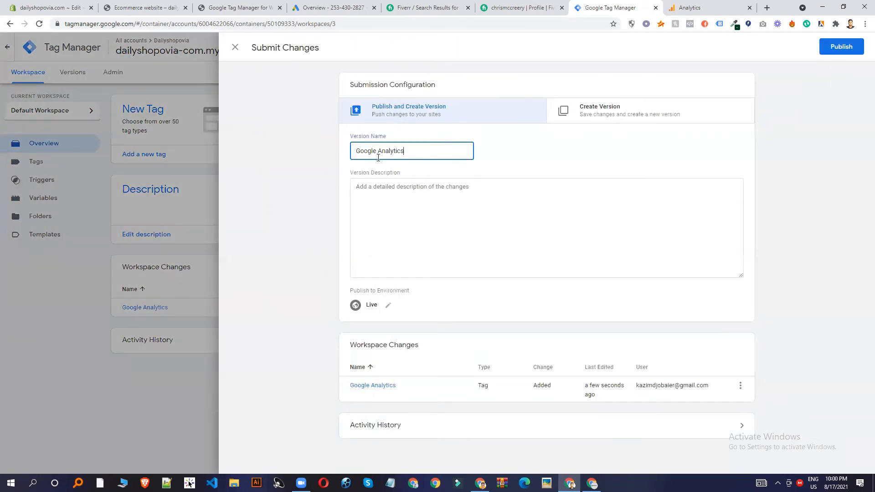
left_click(831, 50)
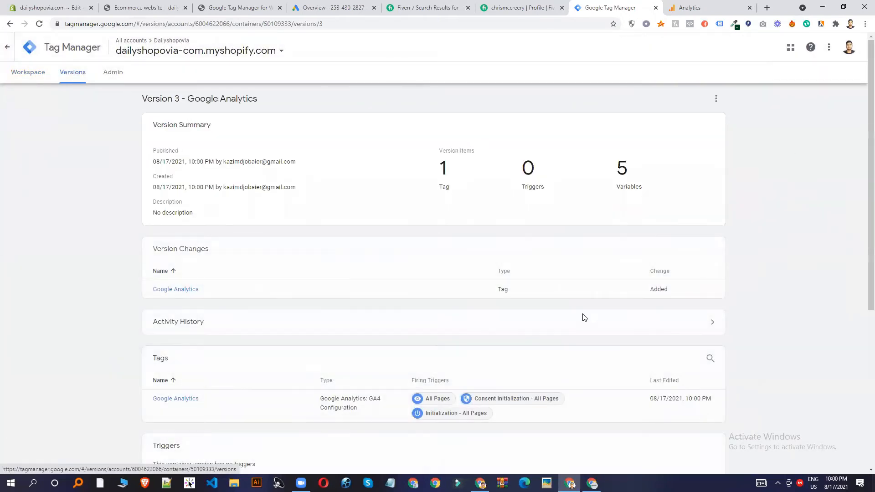
scroll(547, 246, "down", 3)
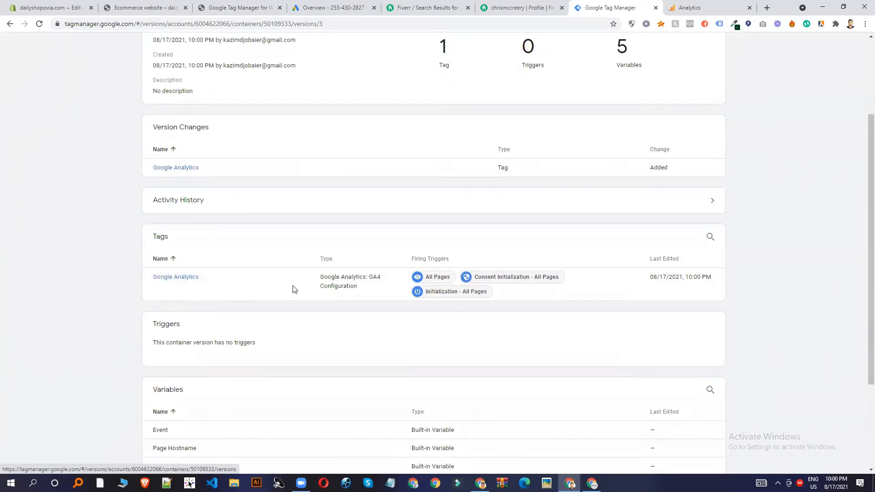
scroll(330, 259, "down", 2)
scroll(528, 229, "up", 5)
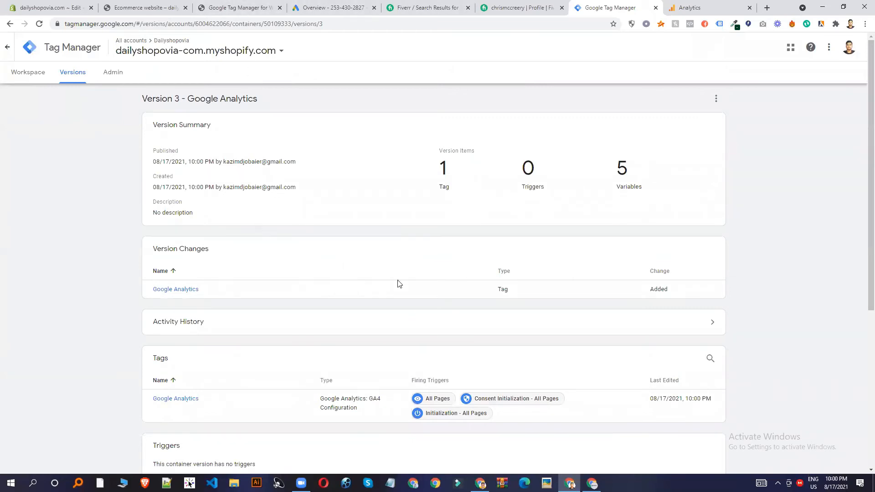
Step: Return to Google Analytics, open Google Ads Linking for the dailyshopovia property and reload the page
left_click(341, 6)
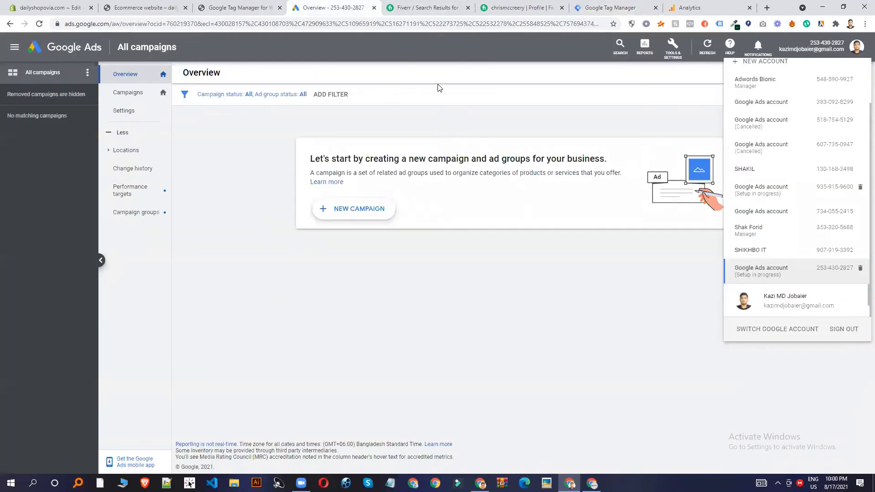
left_click(627, 6)
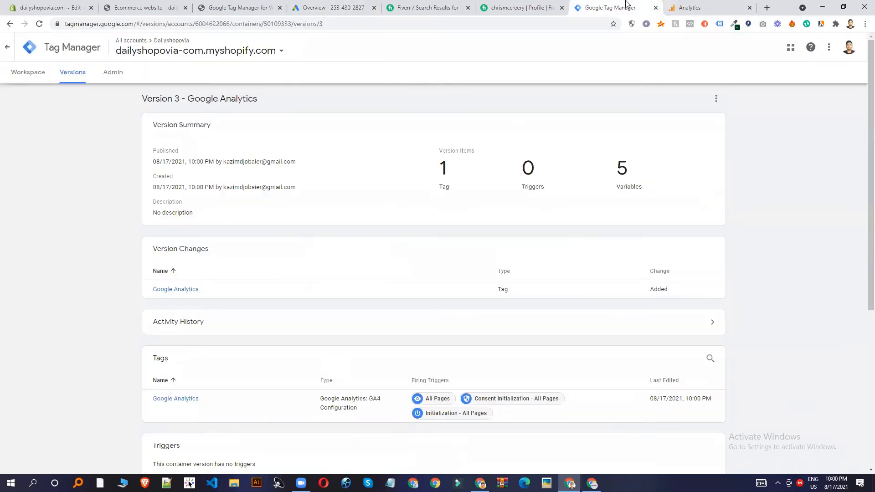
left_click(680, 3)
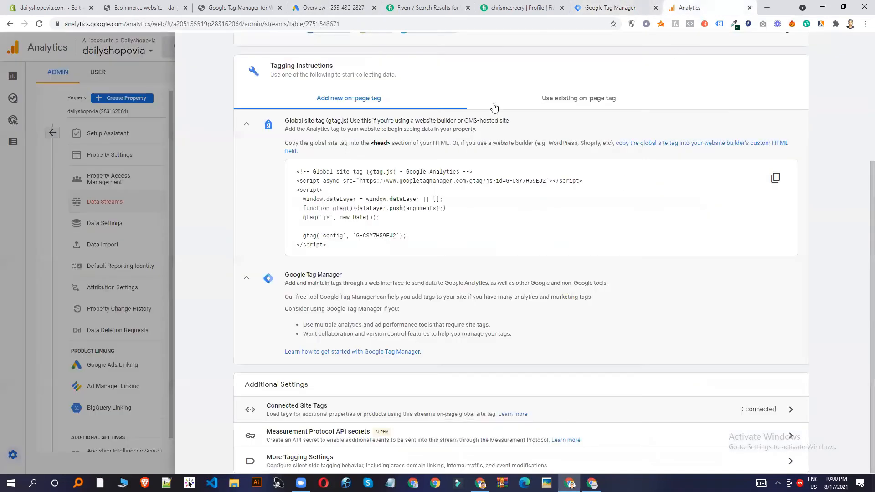
left_click(173, 58)
left_click(103, 373)
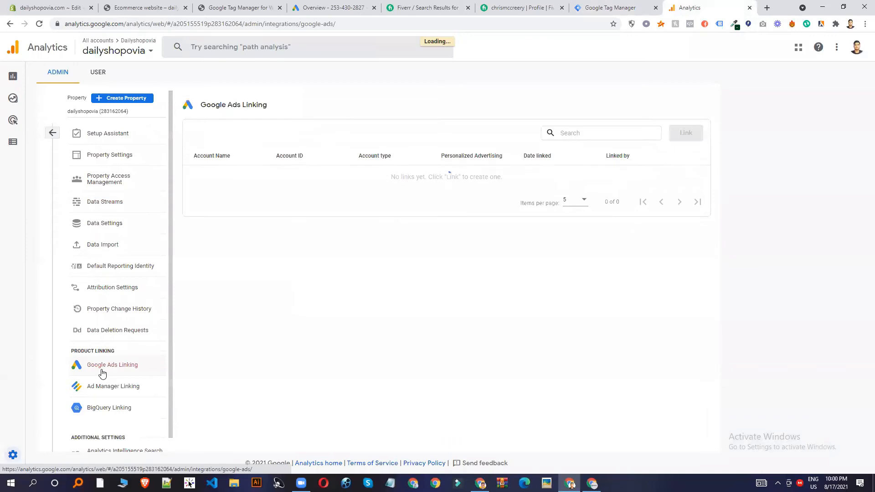
left_click(39, 23)
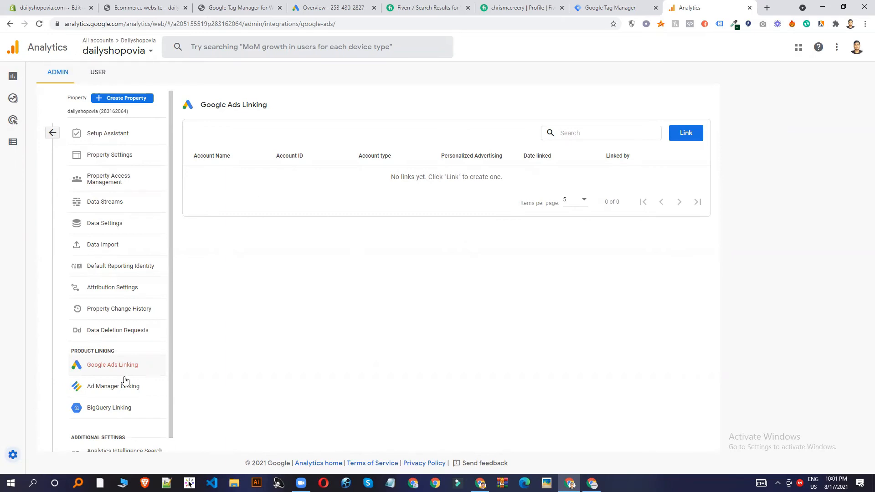
Step: Switch to Google Ads and open the Conversions page under Measurement
left_click(332, 8)
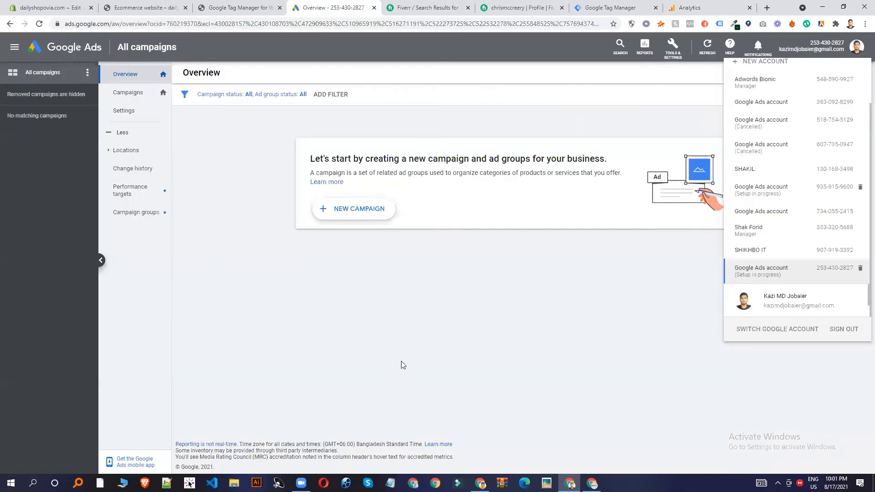
left_click(673, 51)
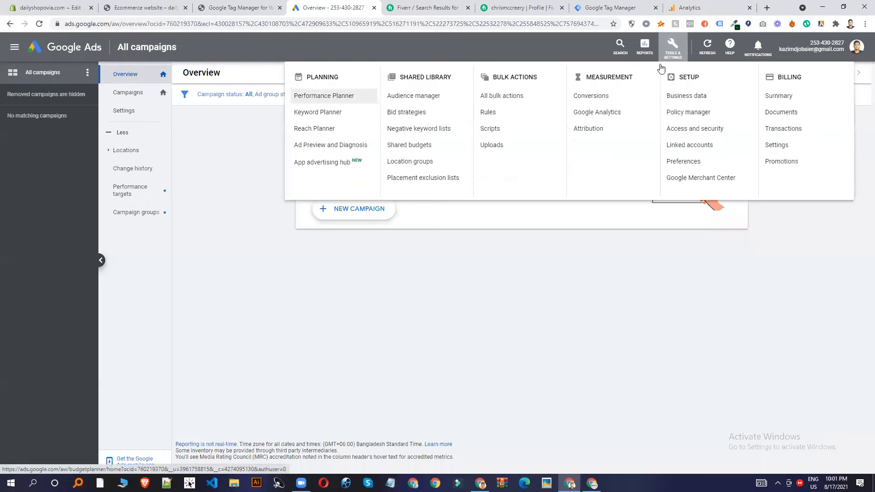
left_click(596, 98)
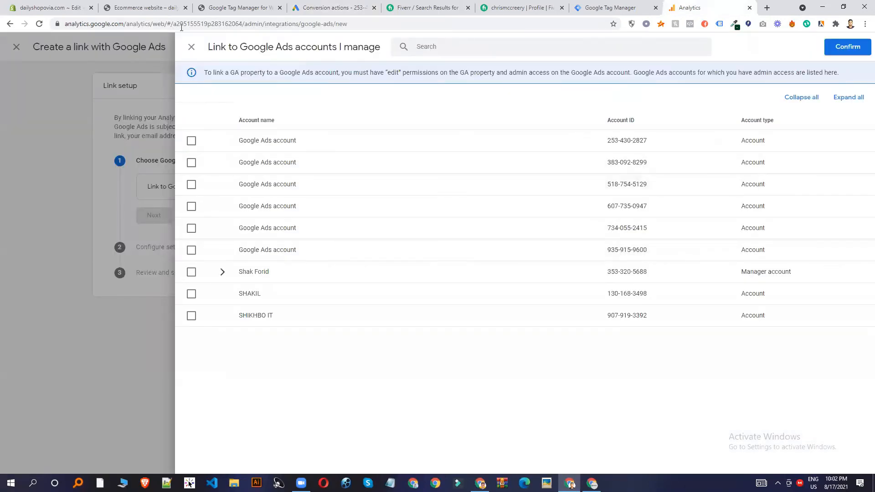
Step: Close the list of managed Google Ads accounts in Google Analytics without choosing one
left_click(191, 47)
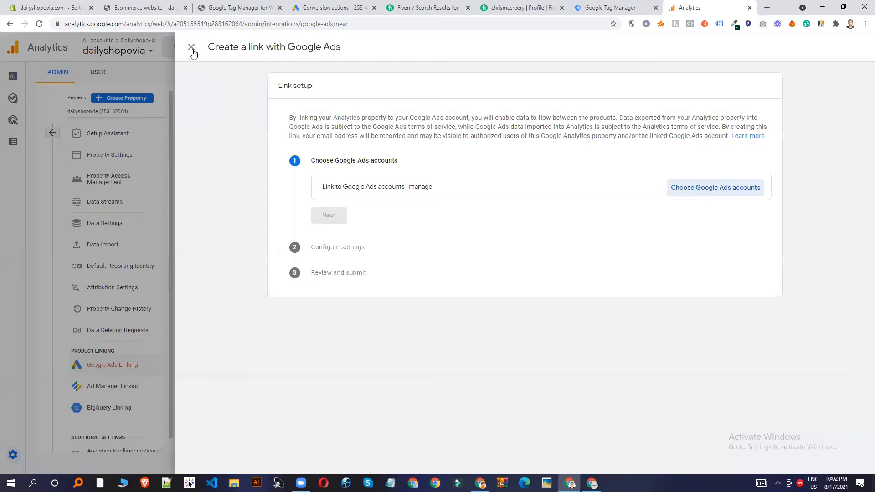
Step: Close the Google Ads link setup, check the signed-in account in Google Ads and return to Google Ads Linking in Analytics
left_click(191, 47)
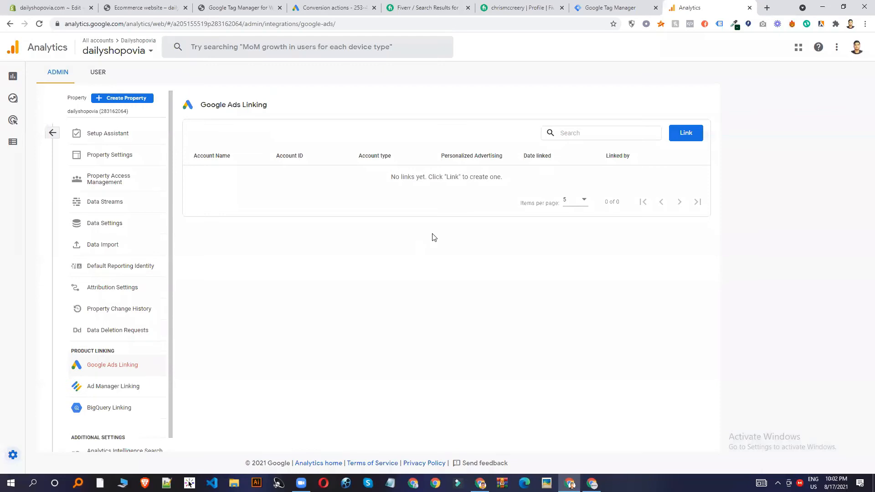
left_click(329, 8)
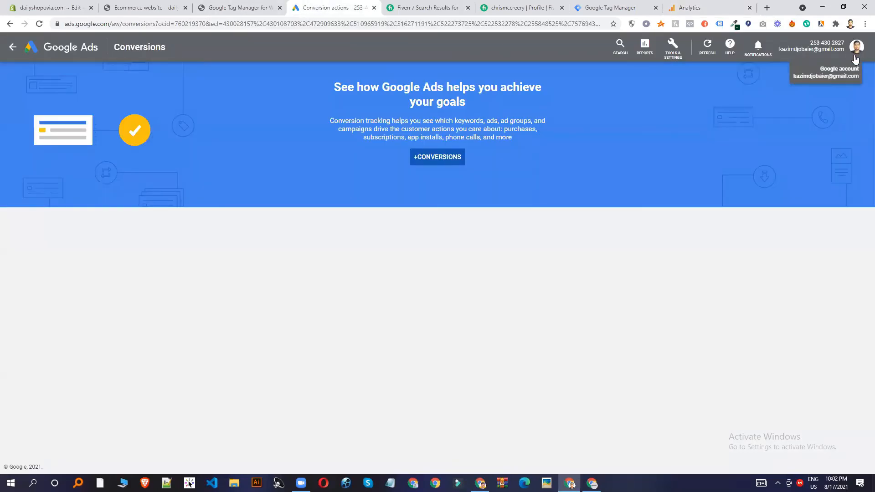
left_click(639, 7)
left_click(688, 7)
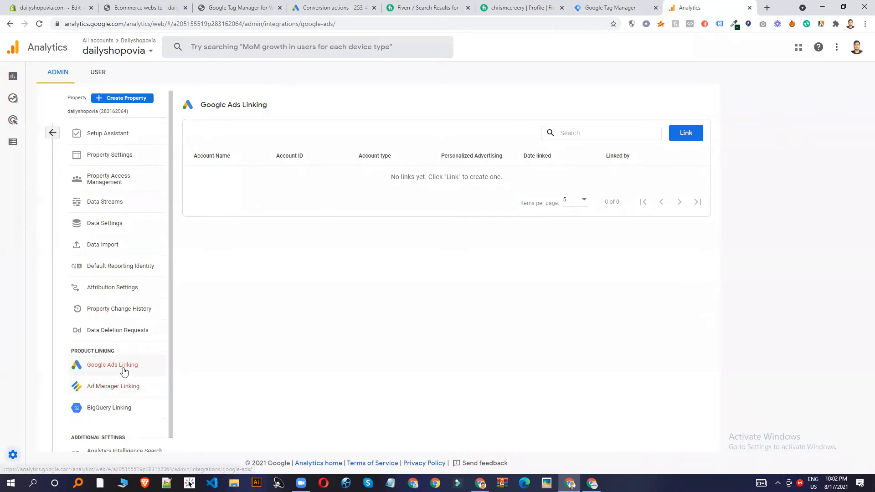
Step: Link the first listed Google Ads account to the dailyshopovia property, keeping the default personalized advertising and auto-tagging settings
left_click(676, 137)
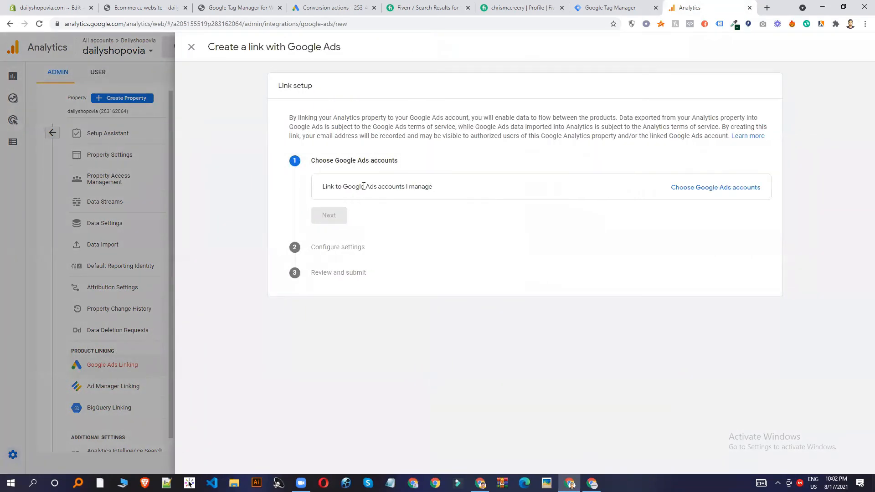
left_click(674, 197)
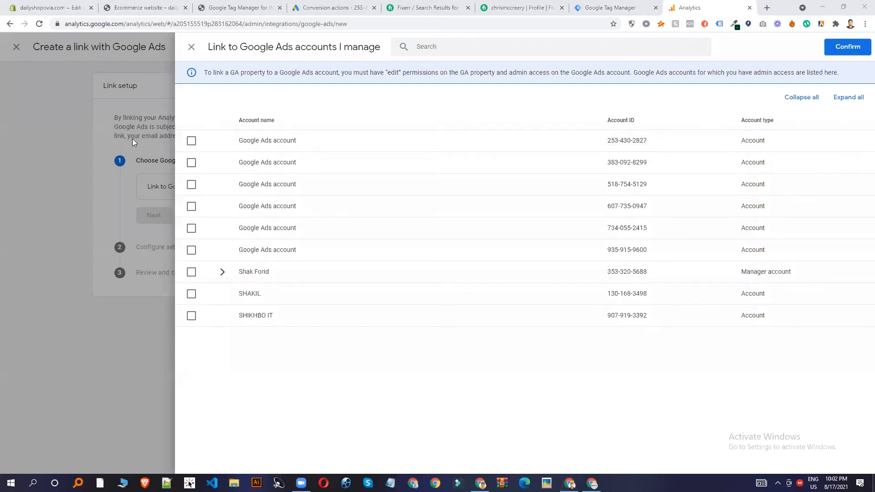
left_click(190, 142)
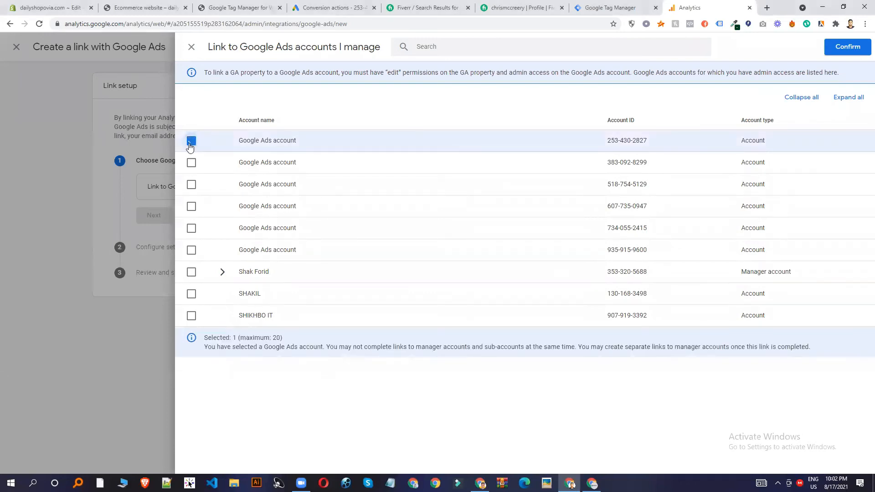
left_click(848, 47)
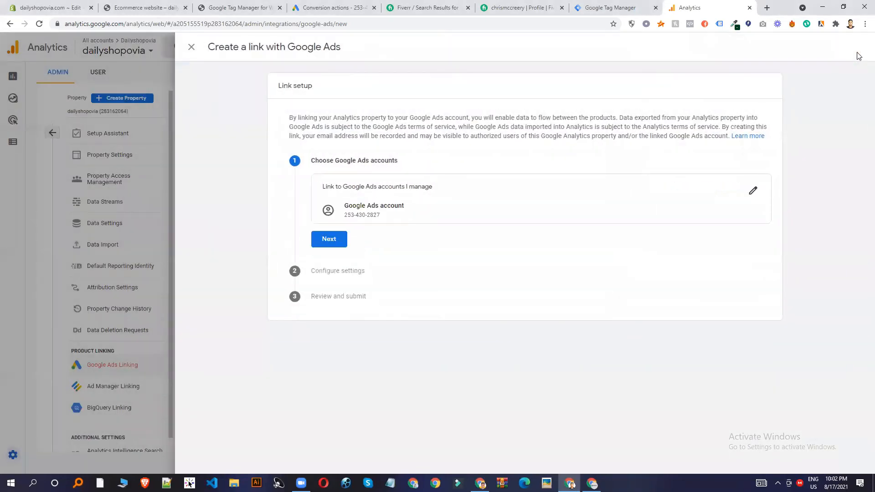
left_click(329, 241)
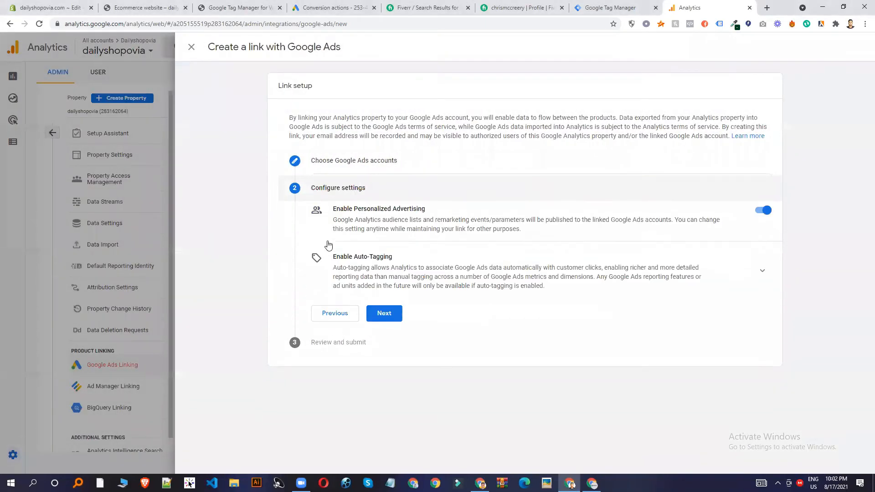
left_click(389, 311)
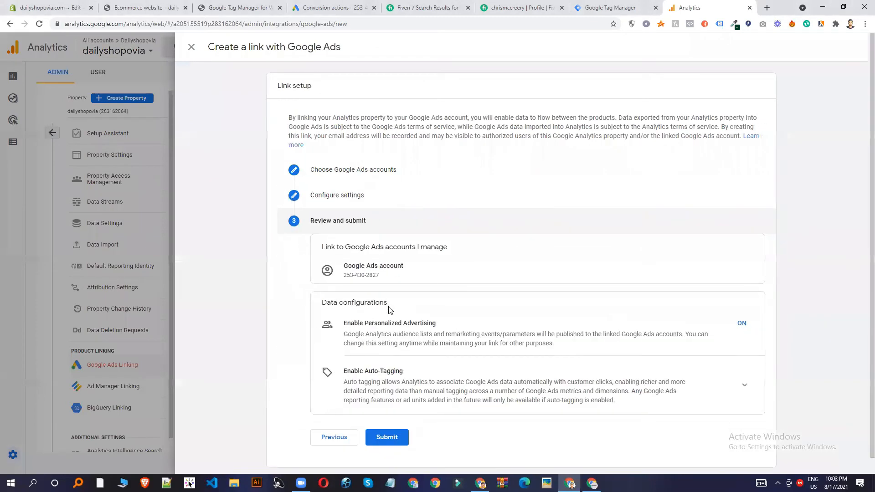
left_click(387, 436)
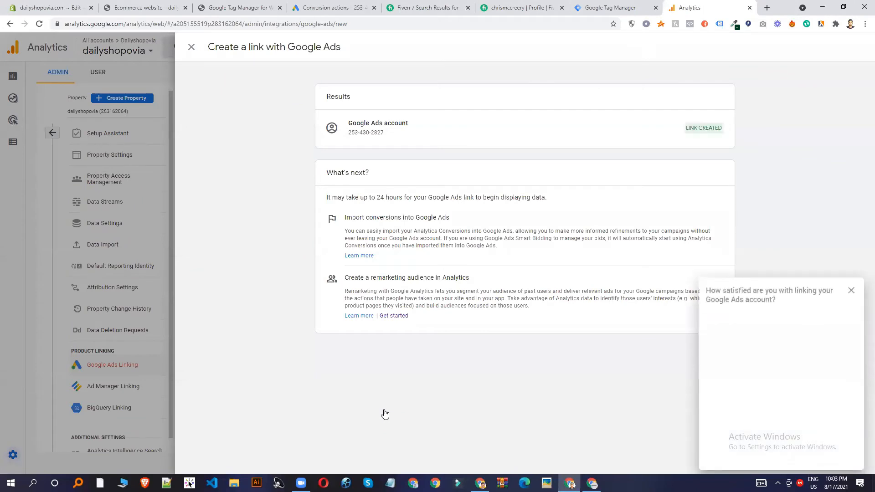
Step: Open the audiences page from the remarketing suggestion and submit the linking satisfaction survey without a comment
left_click(789, 319)
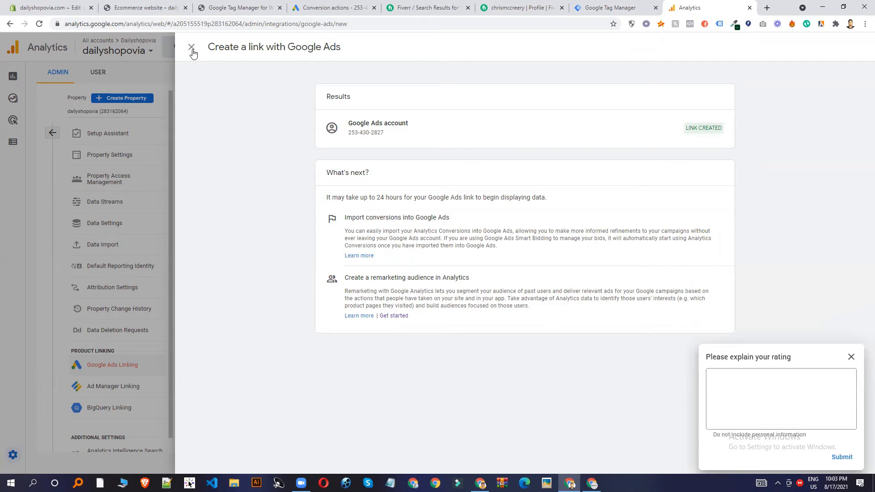
left_click(394, 316)
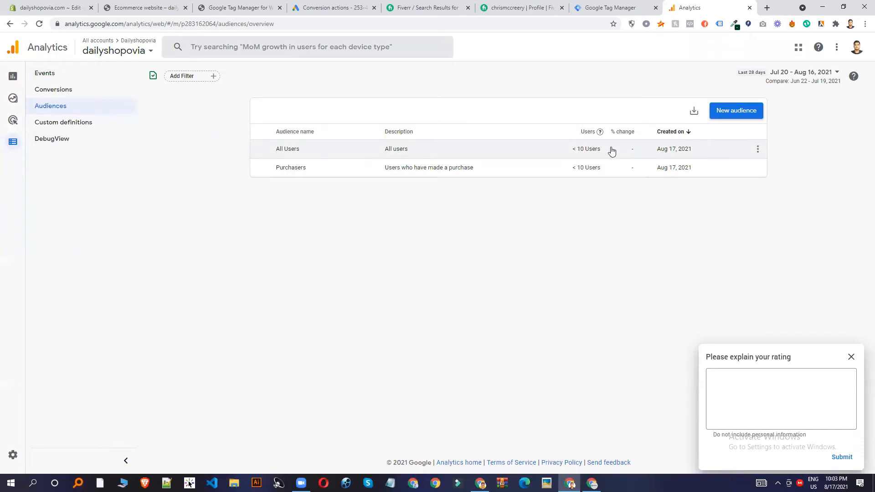
left_click(764, 400)
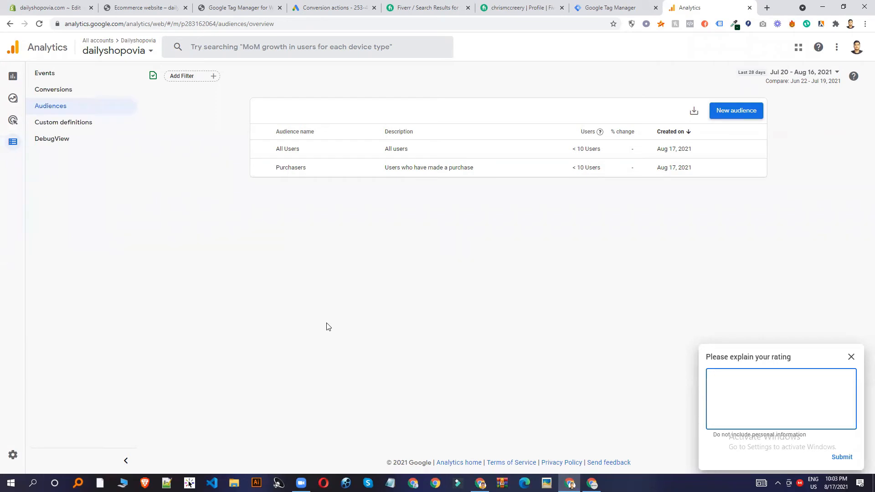
left_click(841, 457)
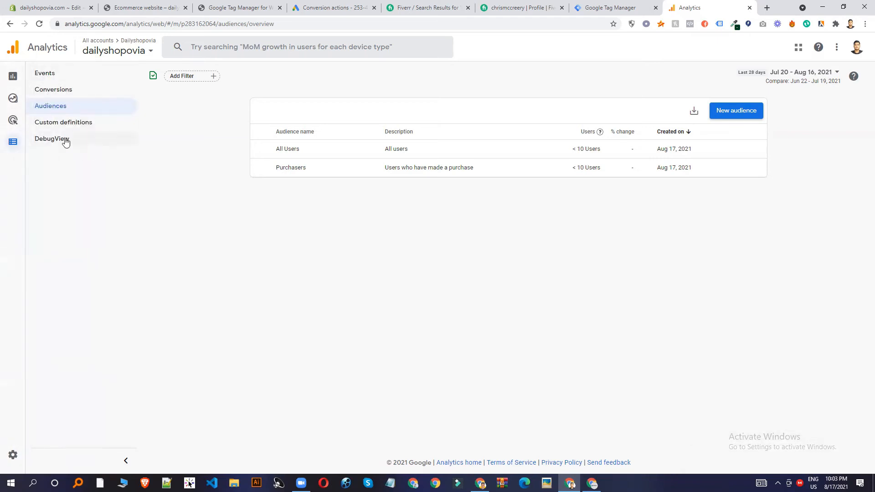
Step: Return to the Analytics Admin page and look at the Shopify storefront
mouse_move(2, 419)
left_click(31, 455)
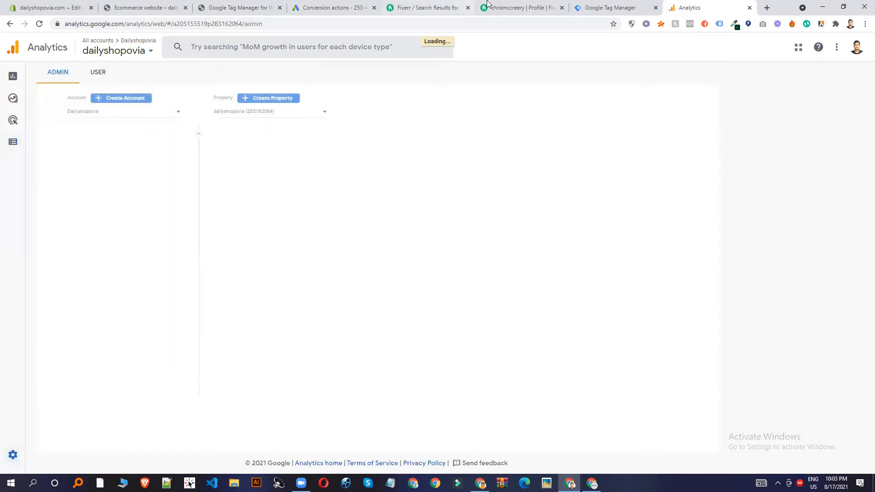
left_click(270, 4)
left_click(144, 7)
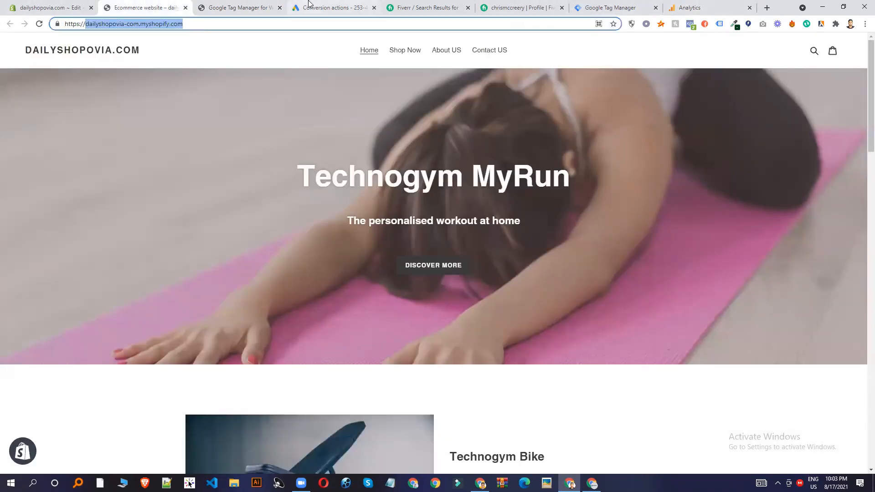
Step: Switch to Google Ads and start a new conversion action that tracks actions on the website
left_click(329, 7)
left_click(439, 158)
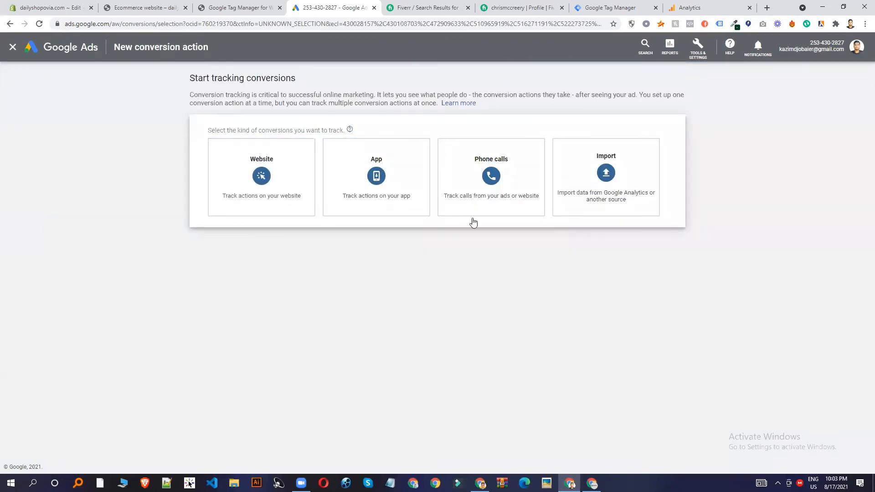
left_click(248, 178)
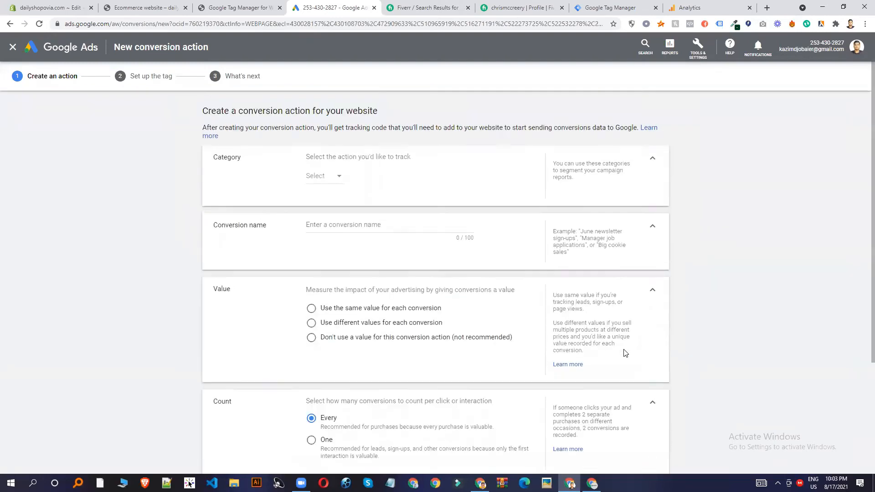
Step: Set the conversion action's category to Purchase and name it Purchase
left_click(353, 229)
left_click(341, 181)
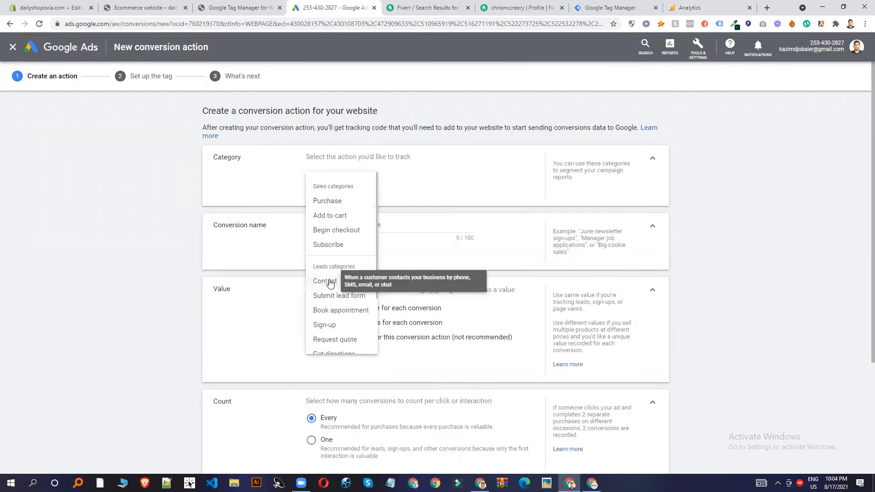
scroll(335, 282, "down", 1)
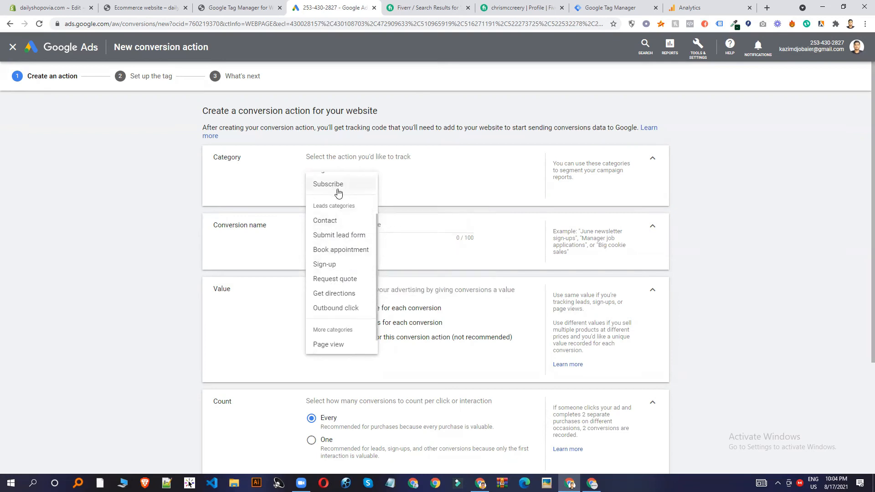
scroll(337, 191, "up", 1)
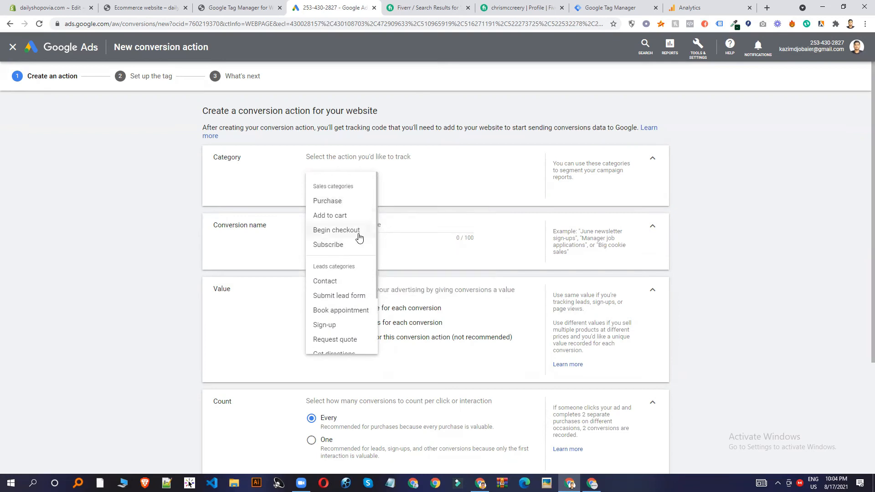
scroll(352, 239, "down", 2)
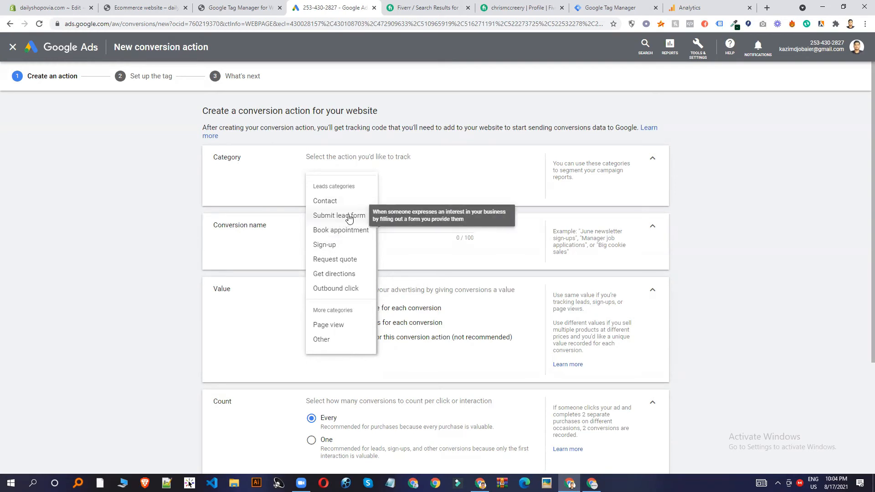
scroll(342, 219, "up", 2)
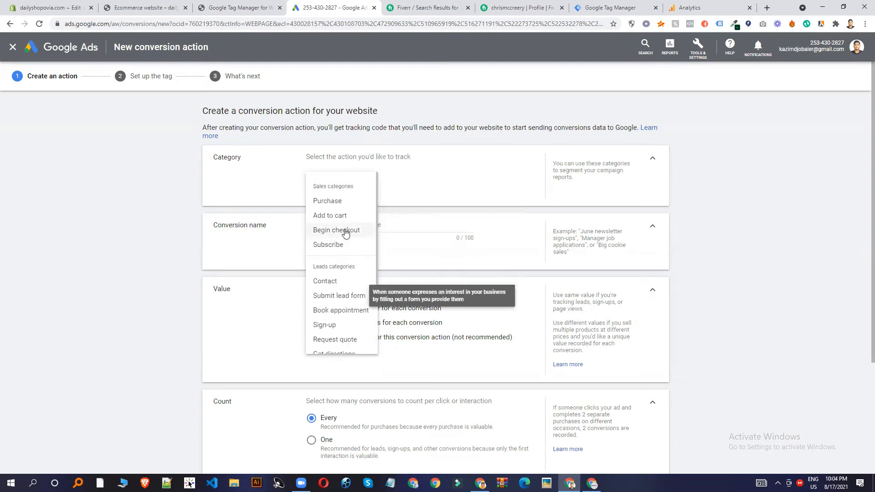
left_click(334, 205)
left_click(348, 228)
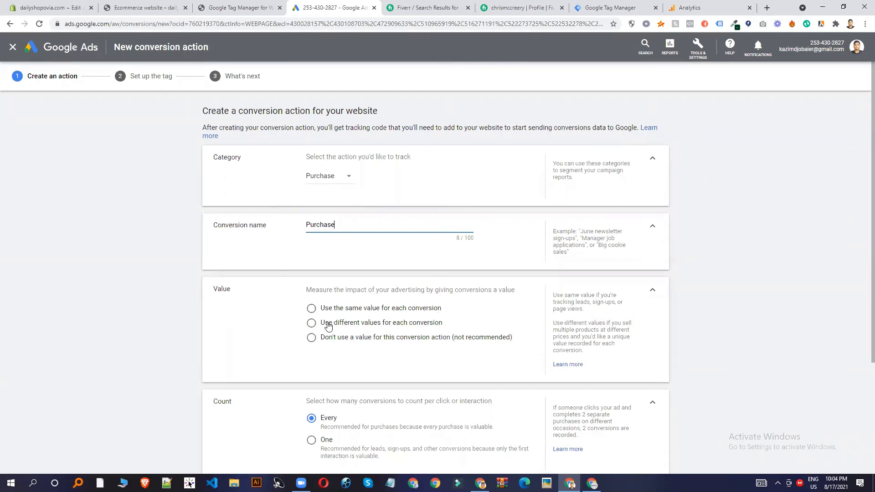
Step: Use different values for each conversion and create the Purchase conversion action with the remaining defaults
left_click(329, 327)
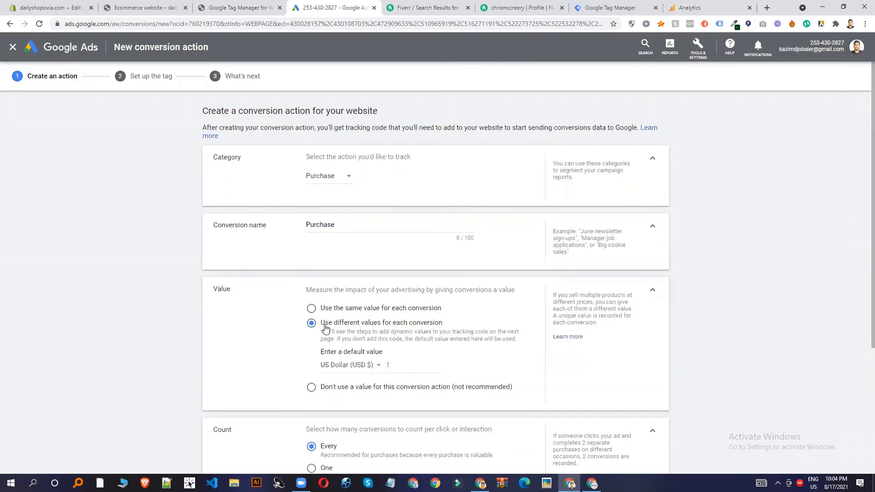
scroll(421, 373, "down", 1)
scroll(359, 273, "down", 2)
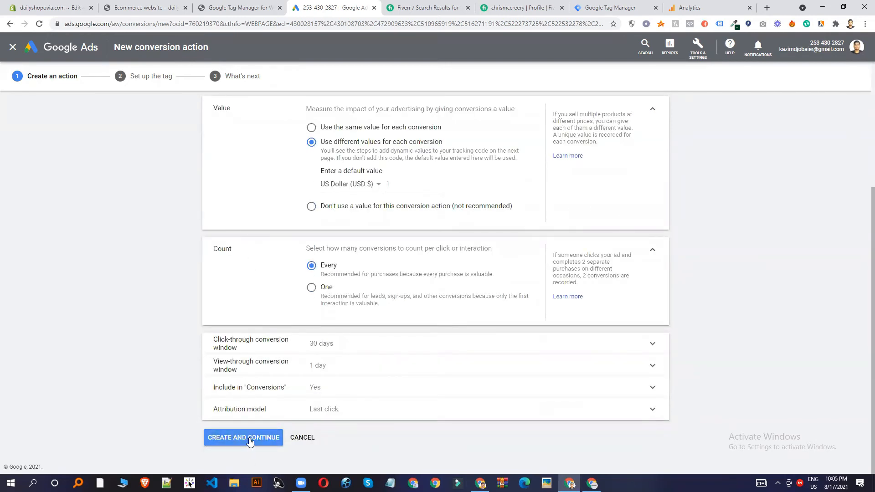
left_click(249, 438)
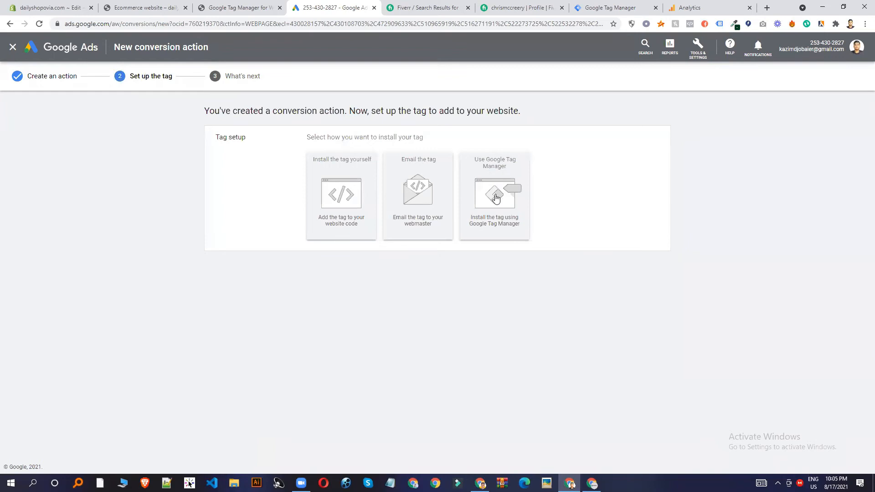
Step: Choose Google Tag Manager for the Purchase tag setup, then switch to Tag Manager and open the Shopify container's workspace
left_click(496, 199)
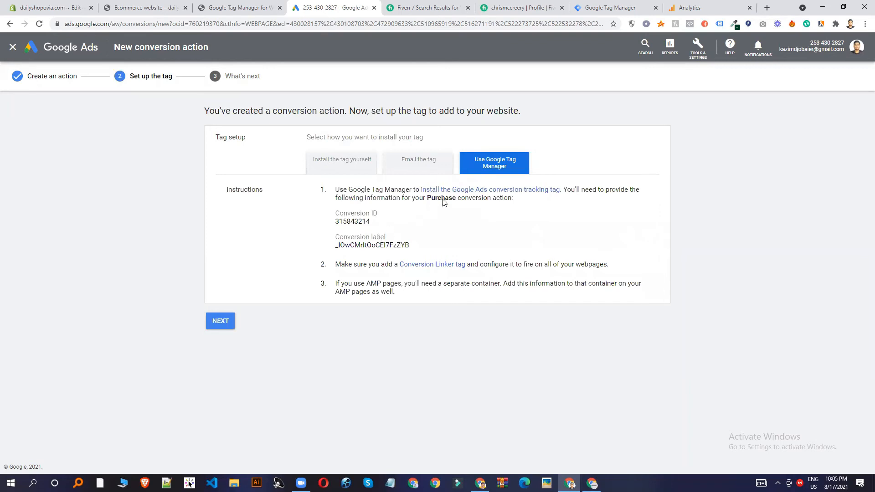
left_click(616, 6)
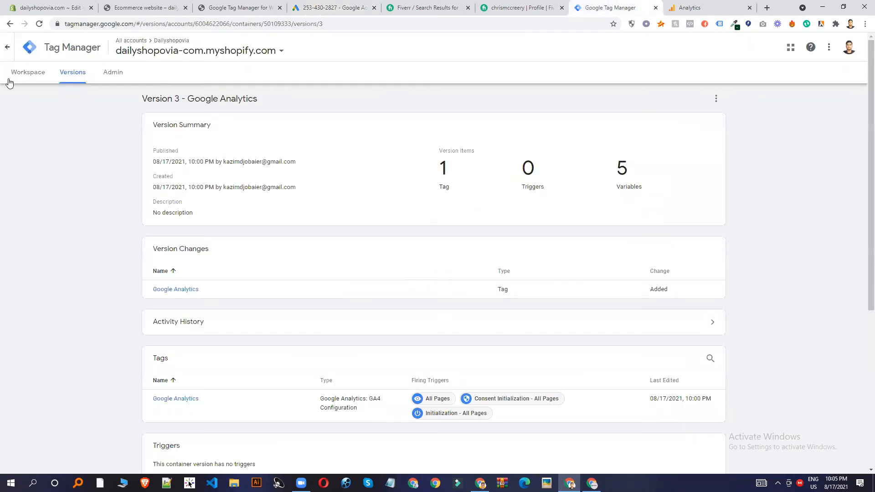
left_click(25, 77)
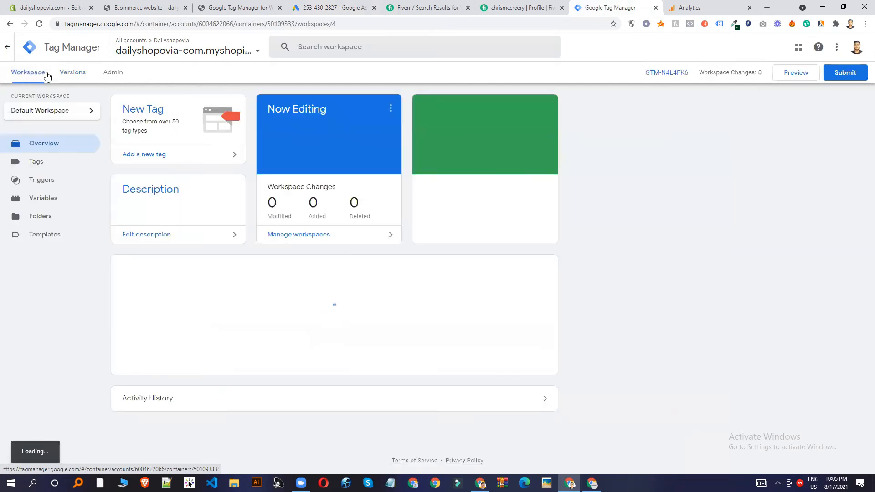
left_click(146, 155)
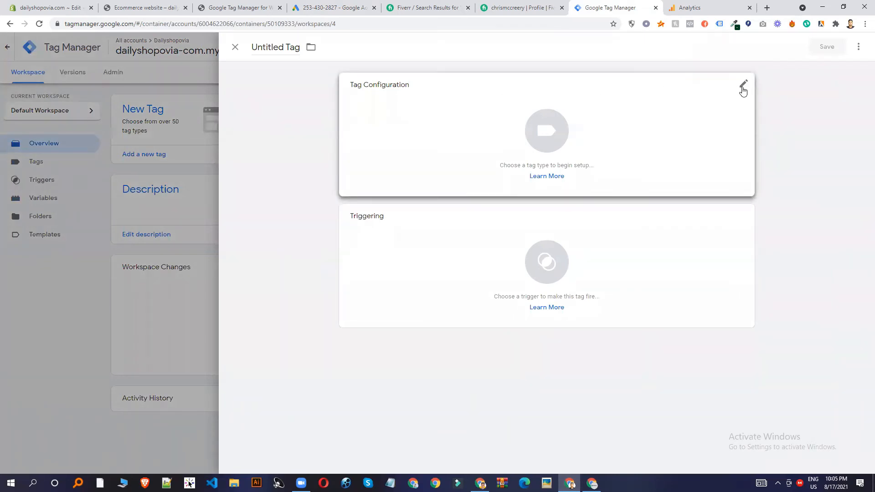
left_click(743, 86)
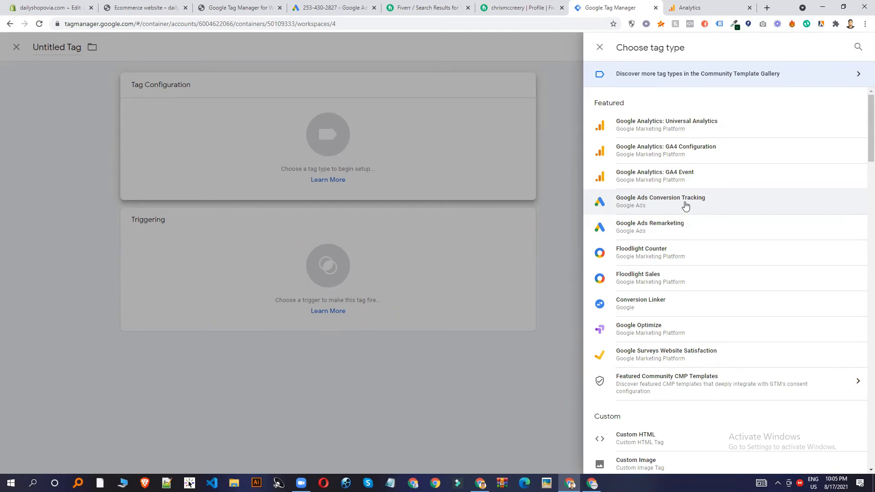
left_click(686, 207)
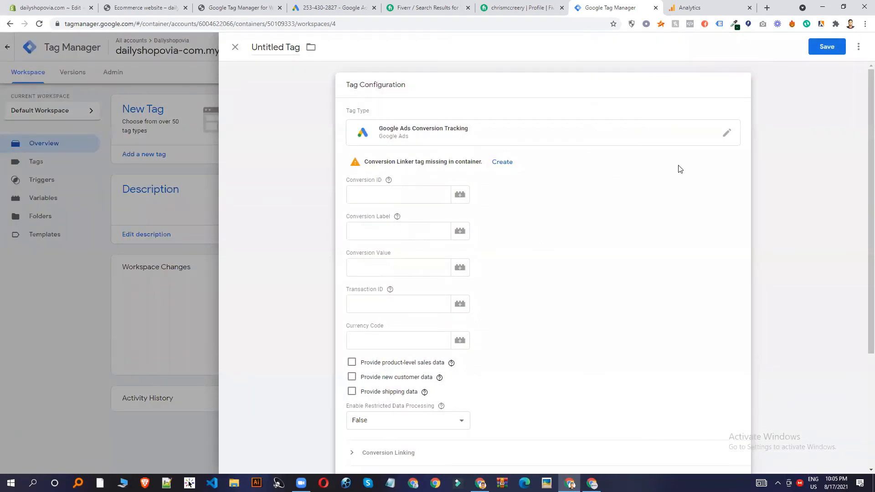
left_click(235, 47)
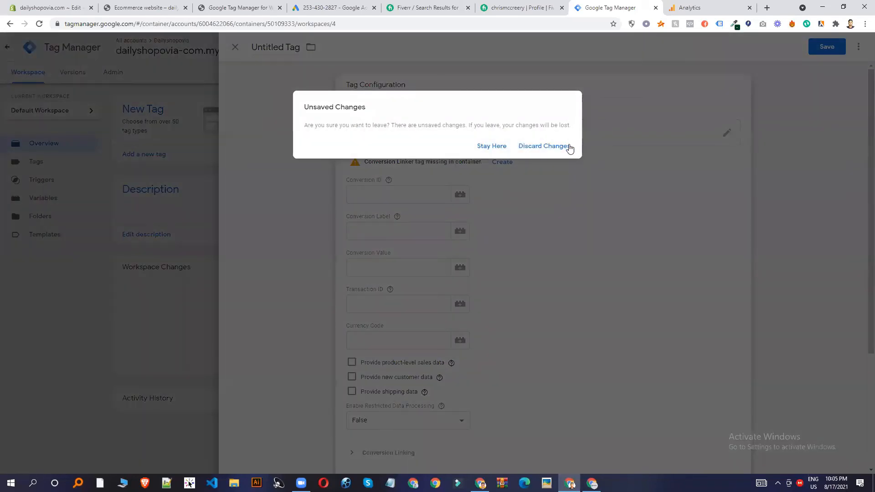
left_click(542, 146)
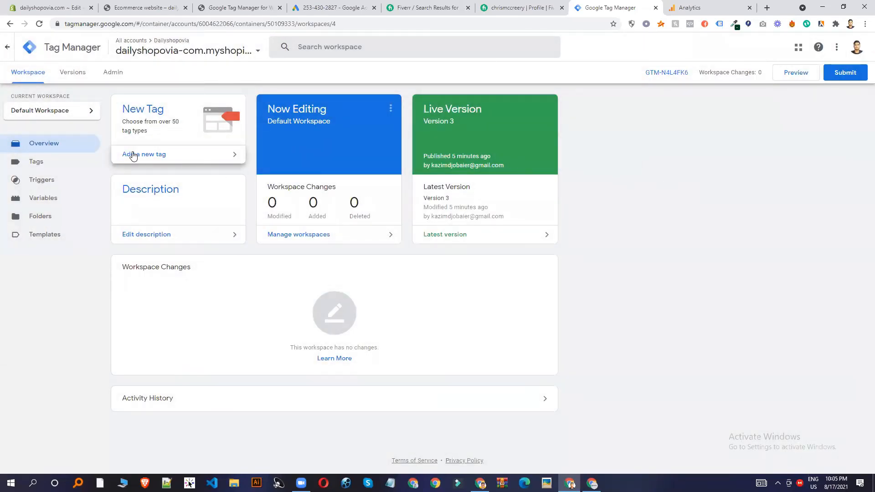
Step: Add a new tag to the Shopify container and set its type to Google Ads Remarketing
left_click(133, 156)
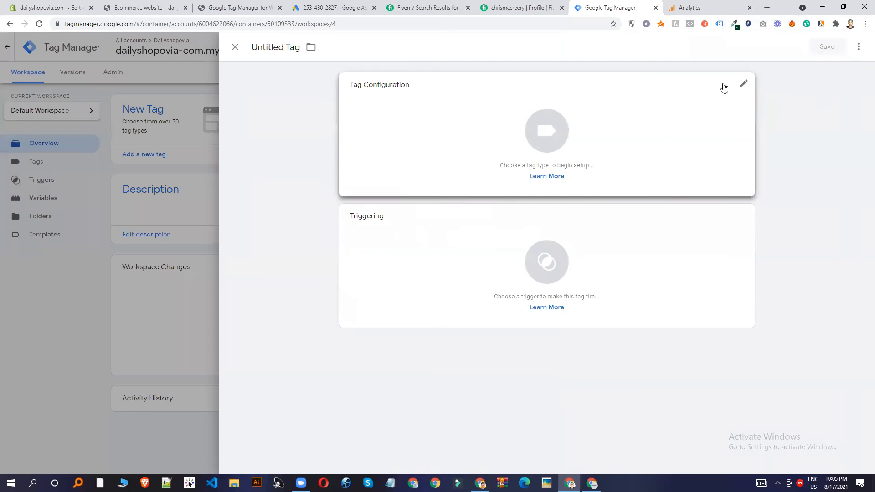
left_click(744, 89)
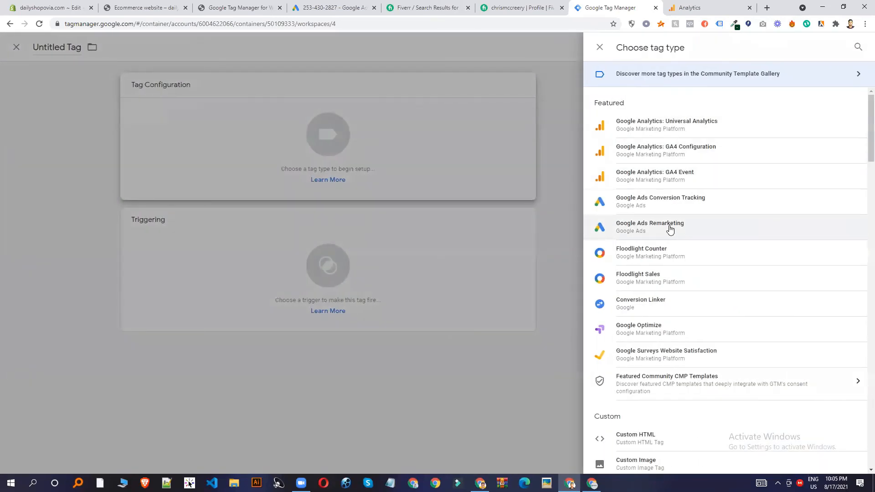
left_click(665, 230)
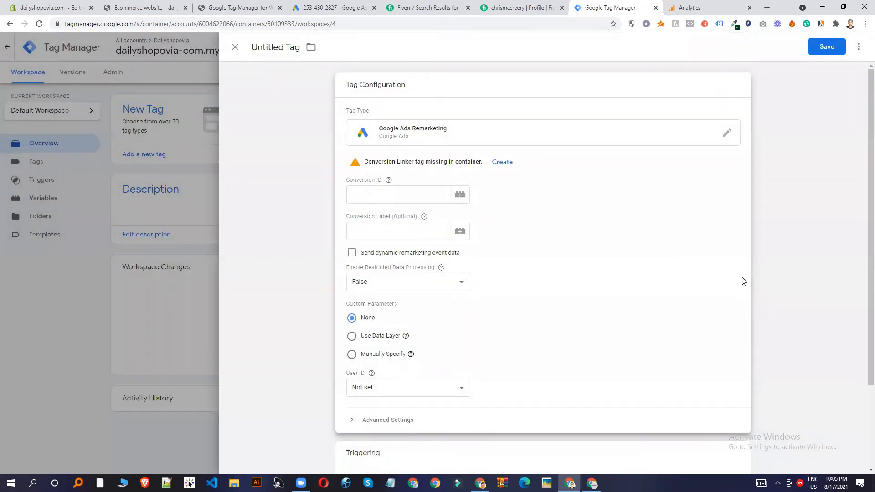
Step: Copy the Purchase action's conversion ID from Google Ads and paste it into the remarketing tag's Conversion ID in Tag Manager
left_click(373, 199)
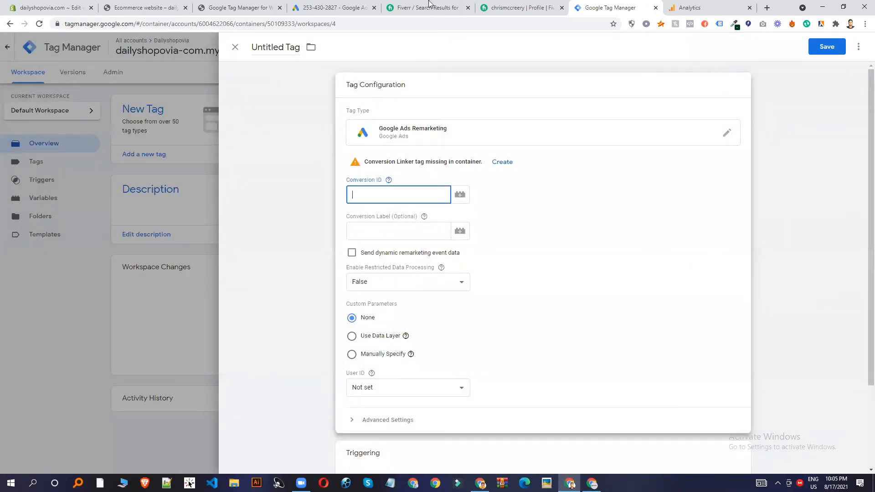
left_click(332, 7)
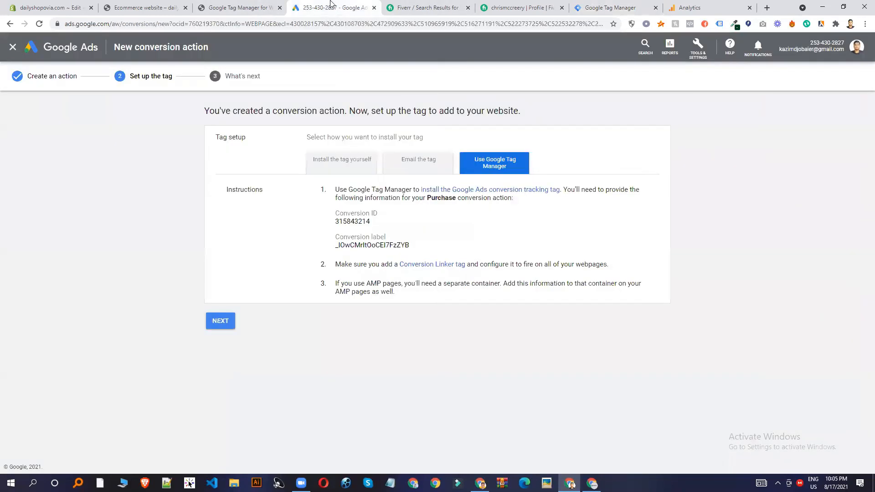
double_click(348, 221)
right_click(351, 221)
left_click(364, 227)
left_click(688, 8)
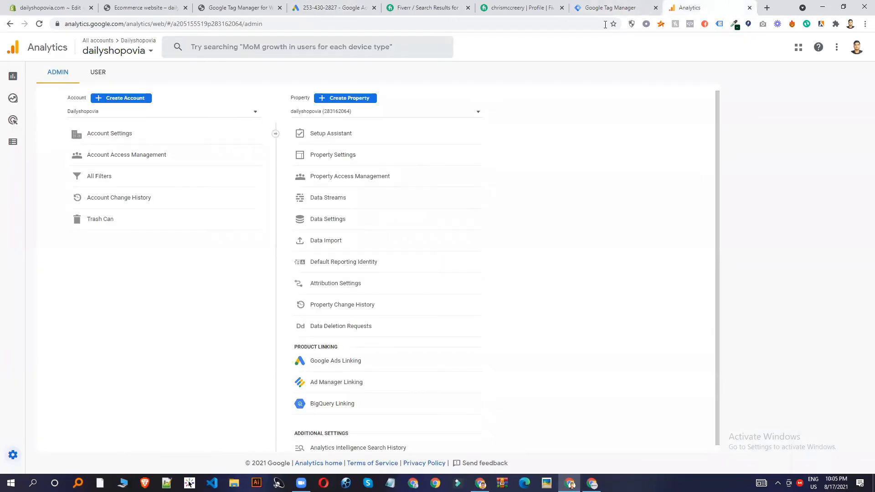
left_click(611, 7)
key("ctrl+v")
Step: Copy the Purchase action's conversion label from Google Ads and paste it into the remarketing tag's Conversion Label in Tag Manager
left_click(376, 223)
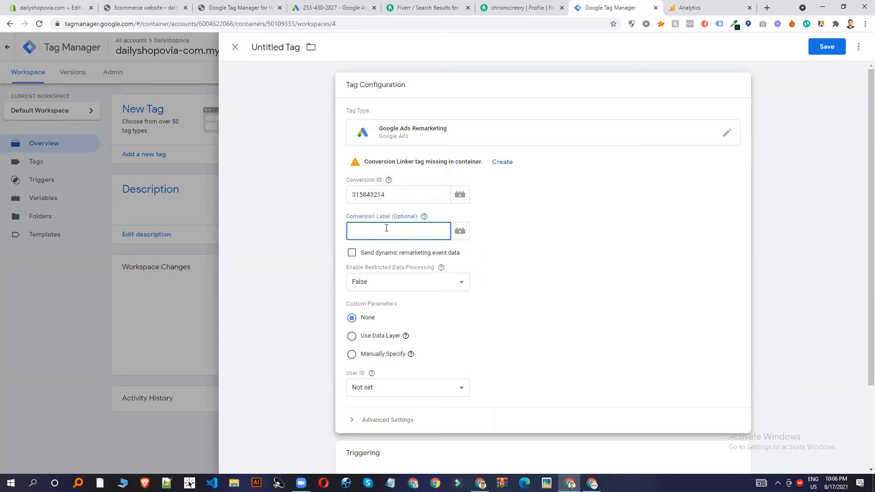
left_click(329, 6)
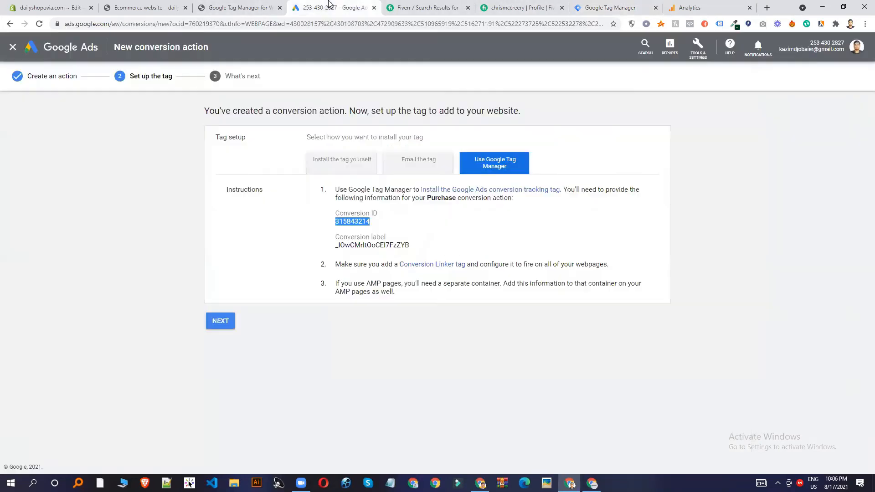
double_click(356, 246)
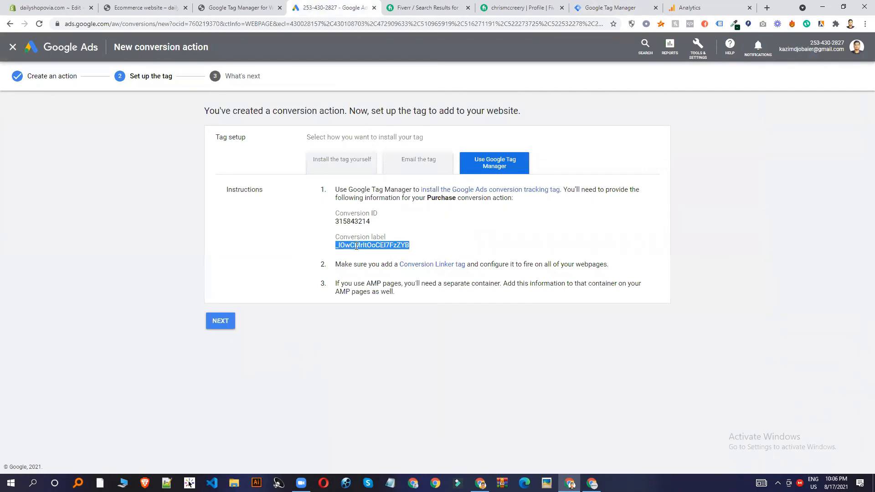
right_click(357, 245)
left_click(378, 254)
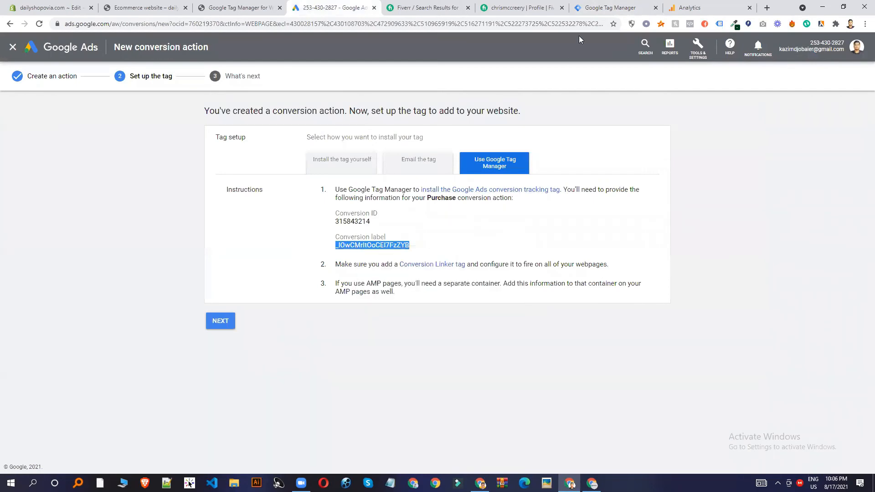
left_click(679, 8)
left_click(598, 5)
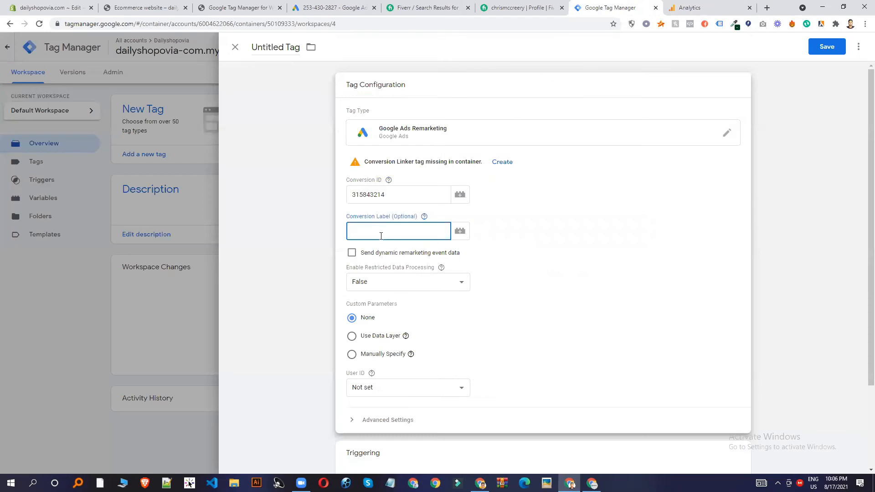
key("ctrl+v")
Step: Add the All Pages, Consent Initialization - All Pages and Initialization - All Pages triggers to the remarketing tag
scroll(478, 244, "down", 3)
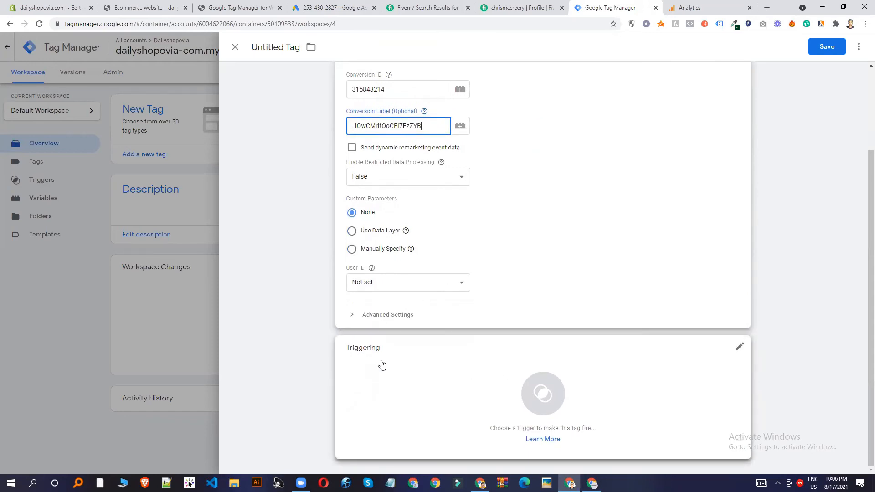
left_click(738, 353)
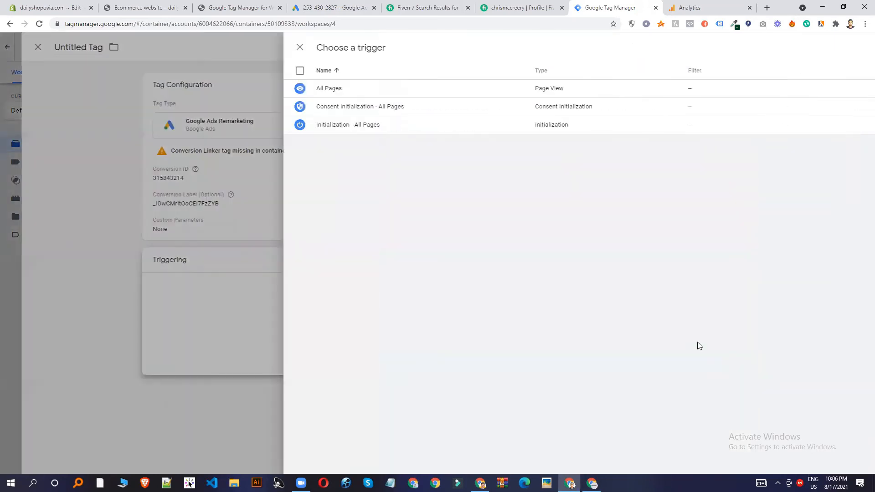
left_click(235, 71)
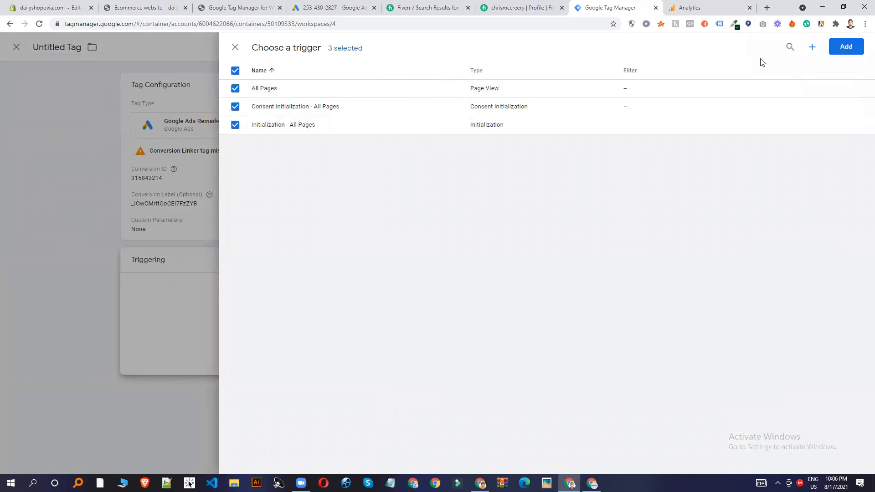
left_click(844, 48)
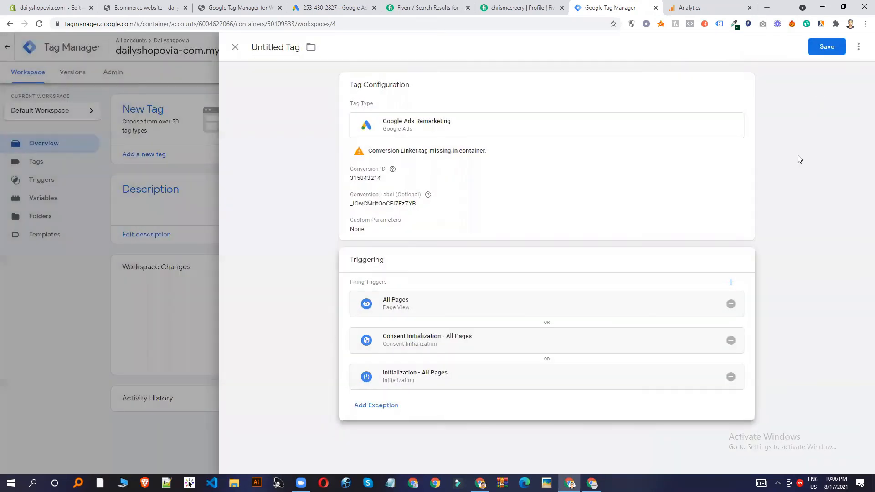
Step: Name the tag Google Ads Remarketing, copy that name and save the tag
left_click(289, 47)
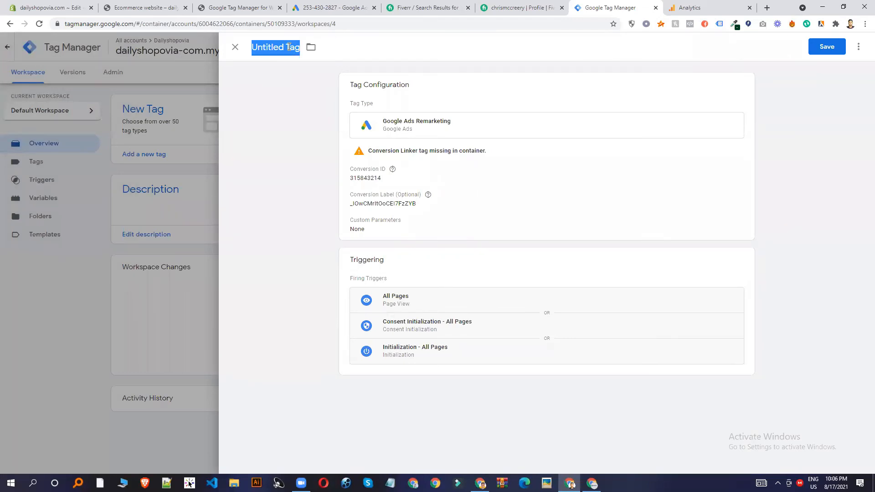
type("G")
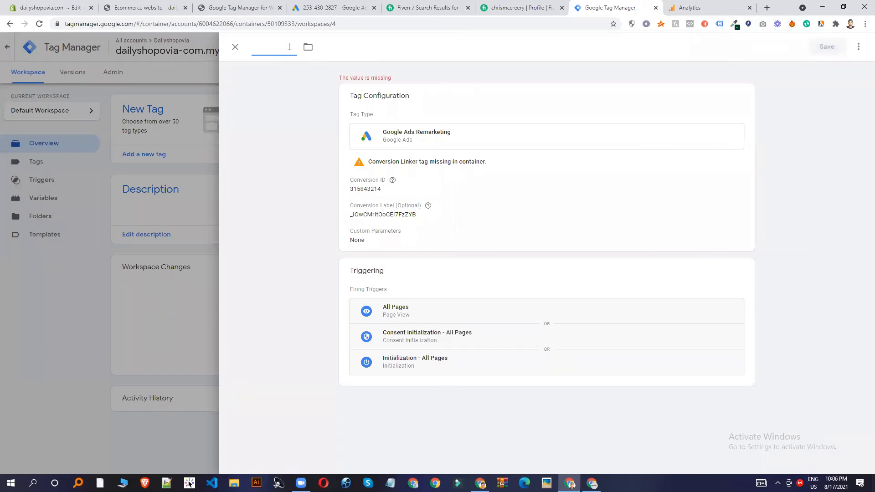
type("Google")
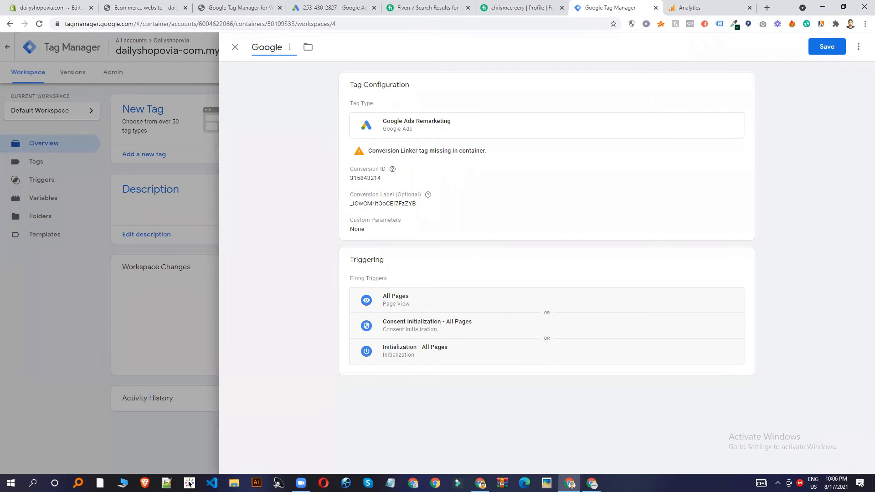
type(" Ads Remarketing")
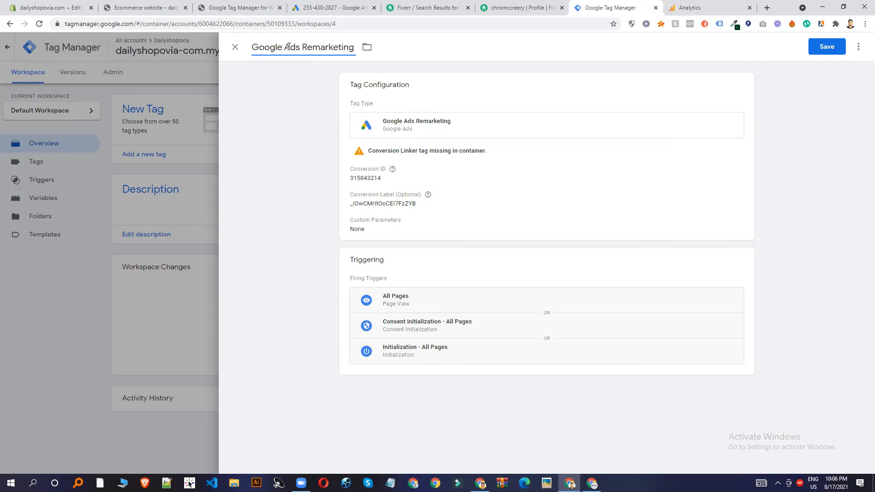
key("ctrl+a")
key("ctrl+c")
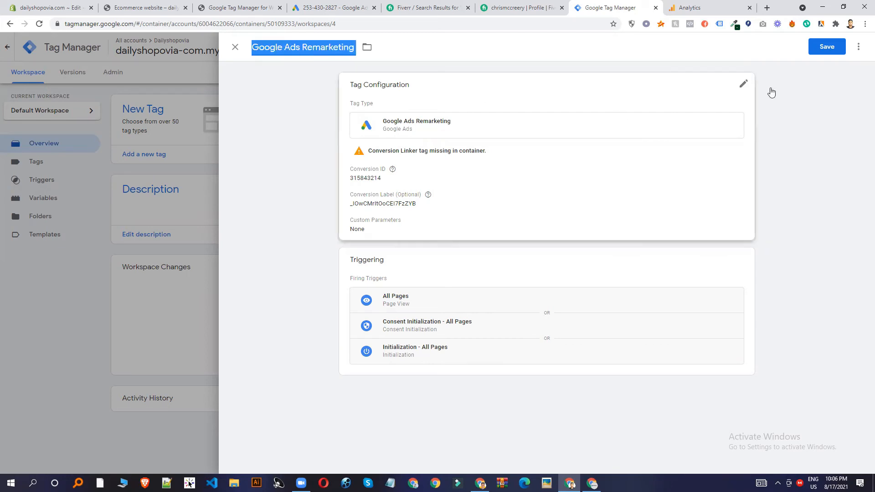
left_click(828, 49)
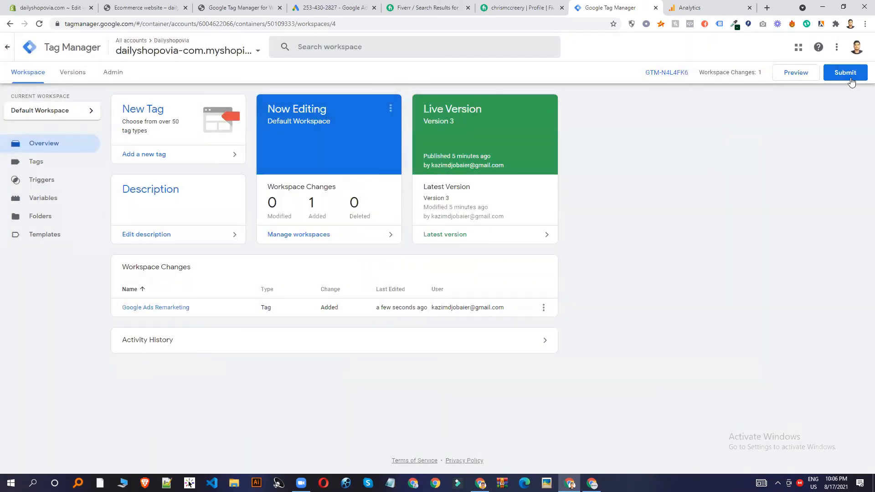
Step: Submit the workspace changes and publish them as a version named Google Ads Remarketing
left_click(850, 81)
left_click(402, 151)
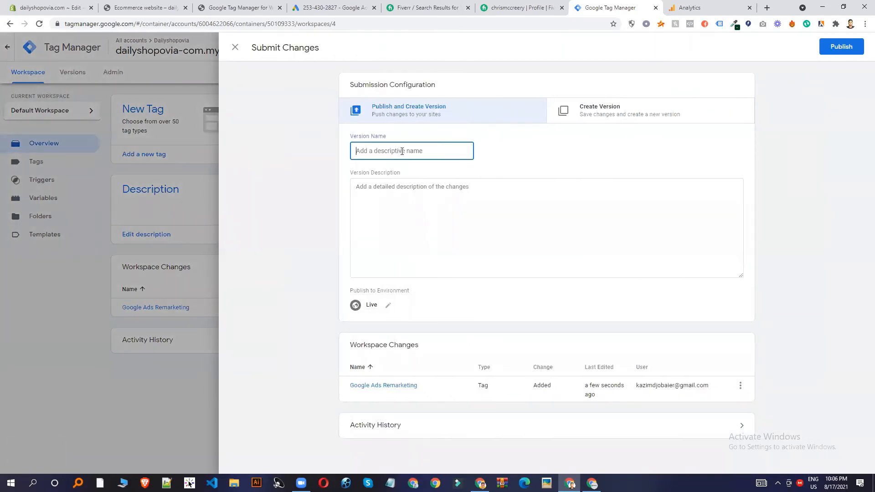
key("ctrl+v")
left_click(839, 46)
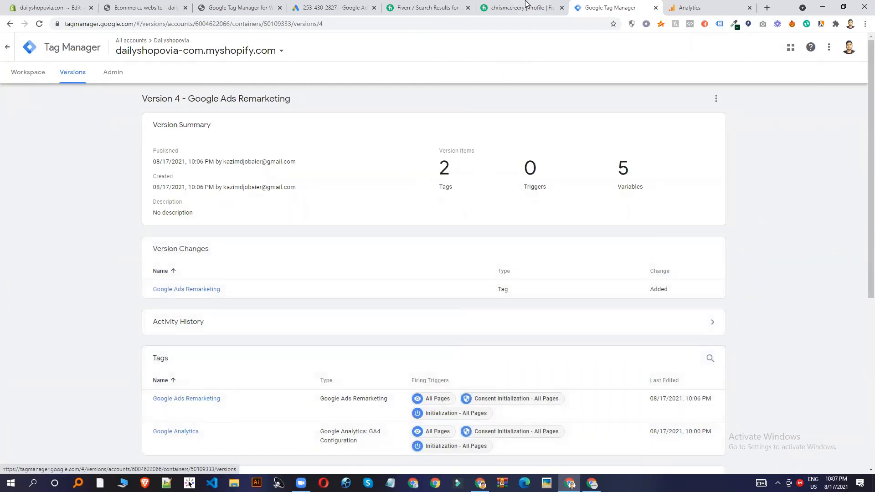
Step: Switch to Google Ads, finish the Purchase conversion action setup and check its tracking status in the conversion list
left_click(686, 7)
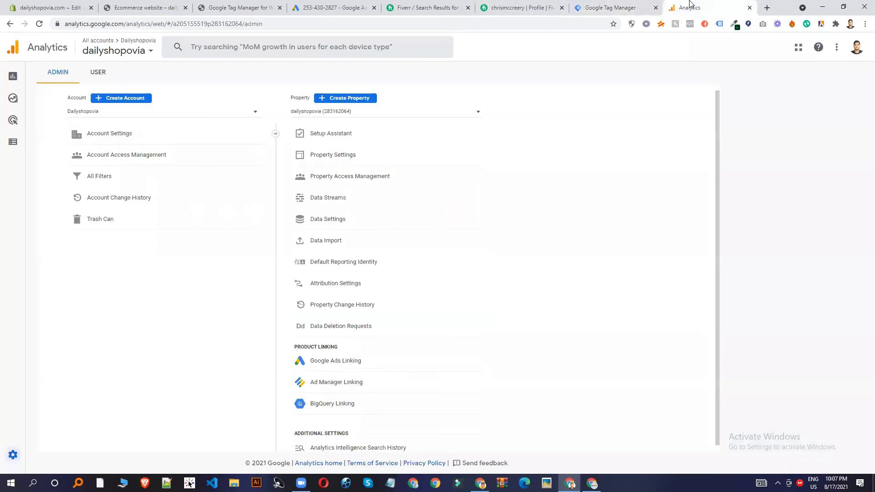
left_click(326, 6)
left_click(227, 325)
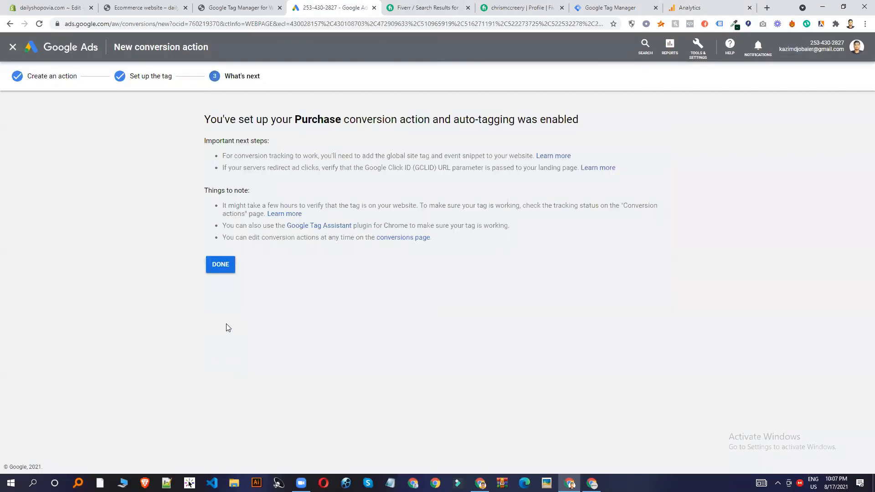
left_click(220, 266)
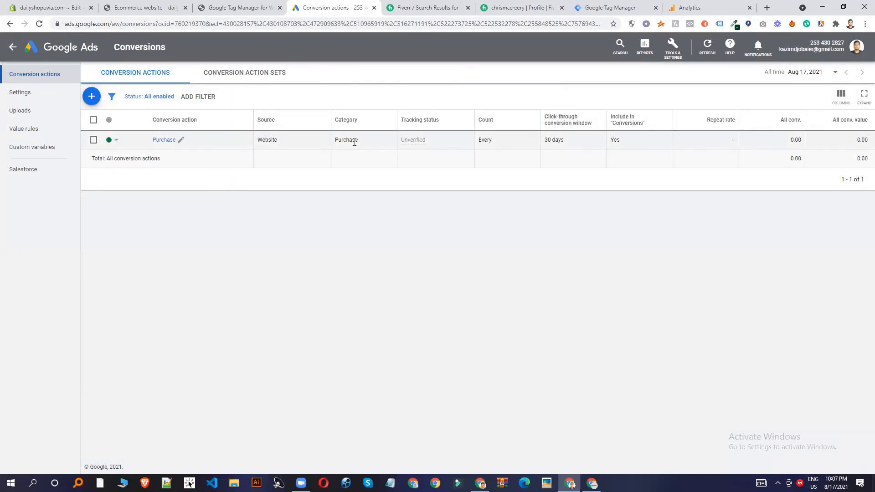
mouse_move(416, 144)
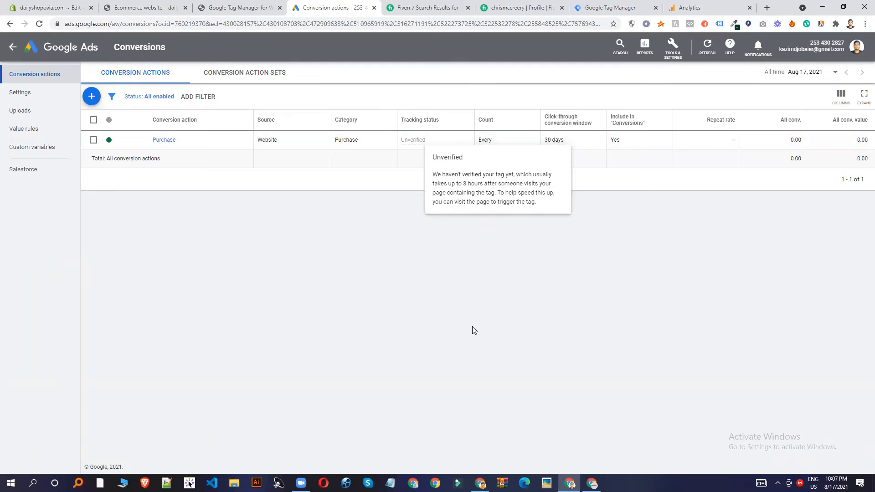
Step: Leave the conversions page, open Google Analytics from Google Ads and review the reports snapshot for dailyshopovia
left_click(21, 49)
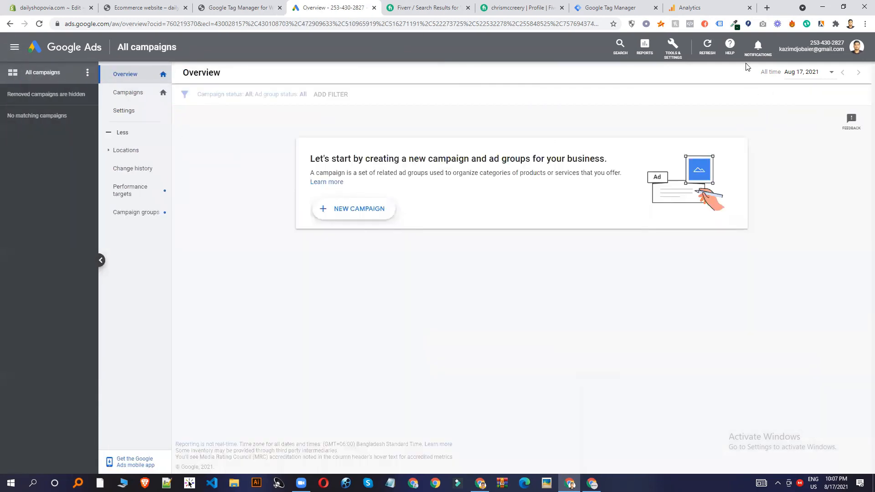
left_click(666, 54)
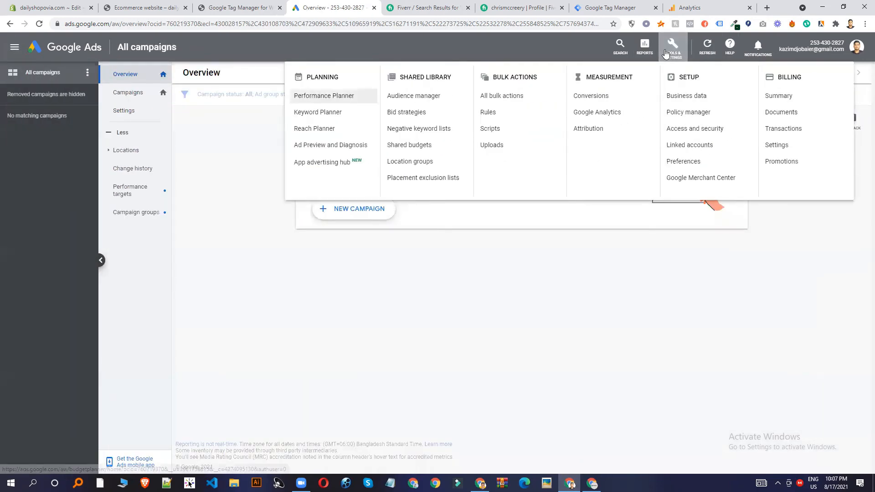
left_click(588, 118)
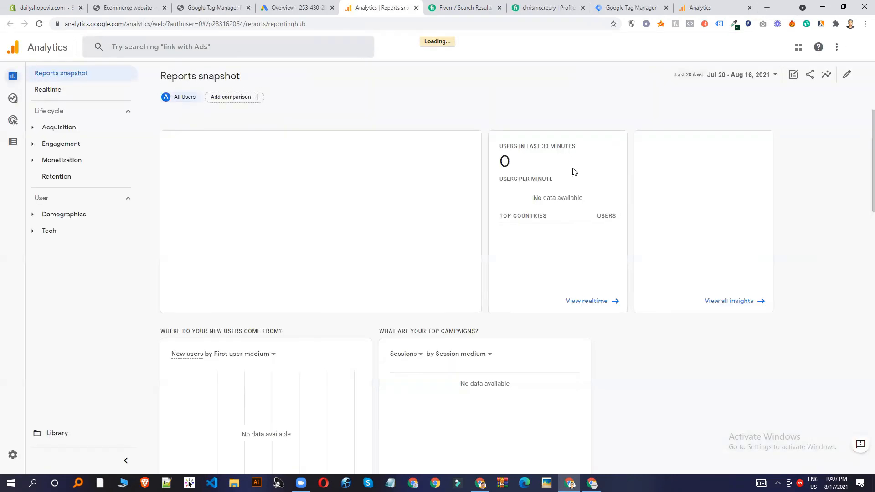
scroll(374, 170, "down", 2)
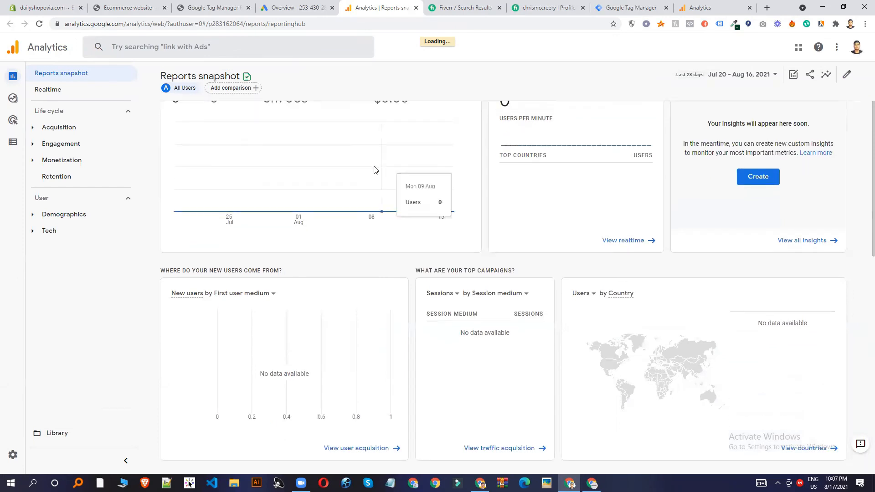
scroll(376, 170, "up", 2)
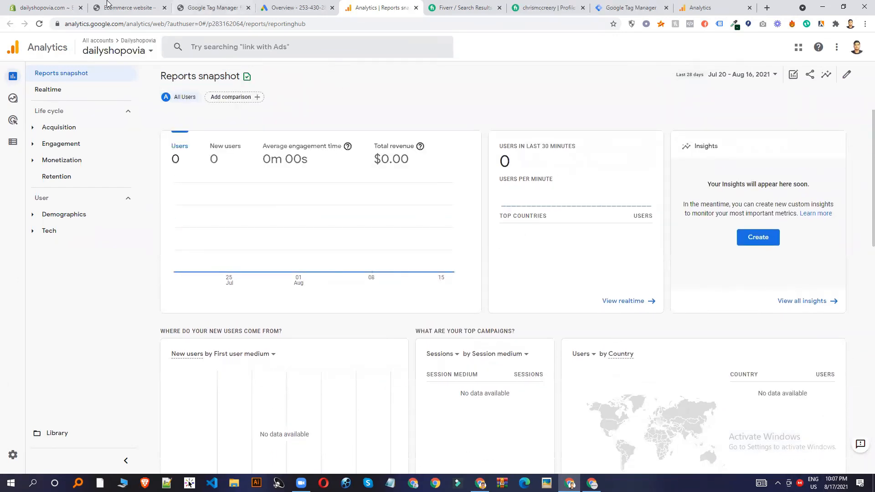
Step: Switch to the Shopify storefront, reload dailyshopovia-com.myshopify.com and select its address
left_click(108, 5)
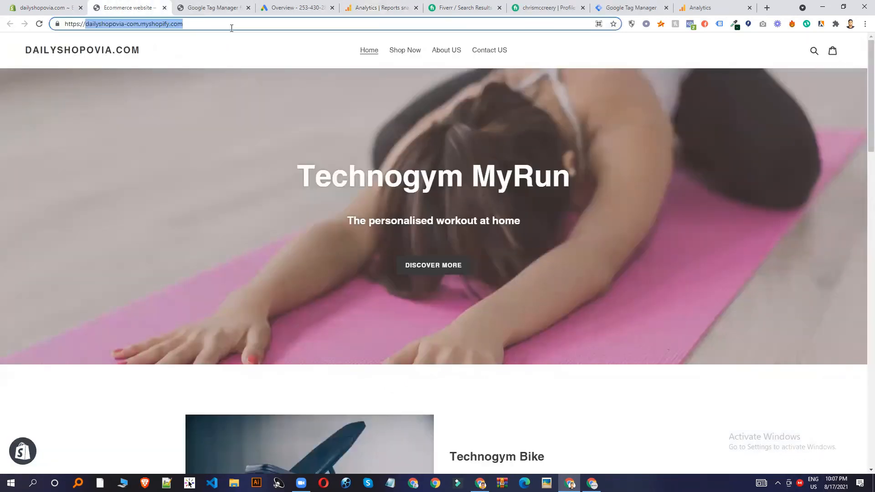
key("Return")
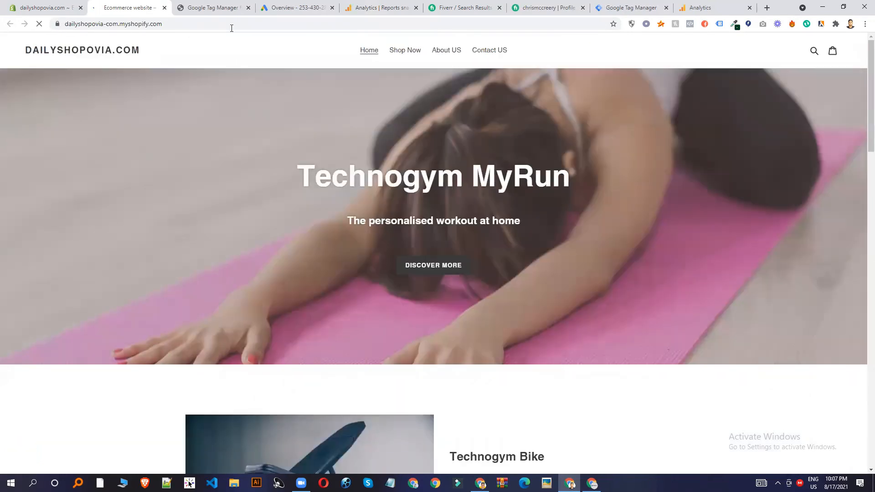
left_click(231, 28)
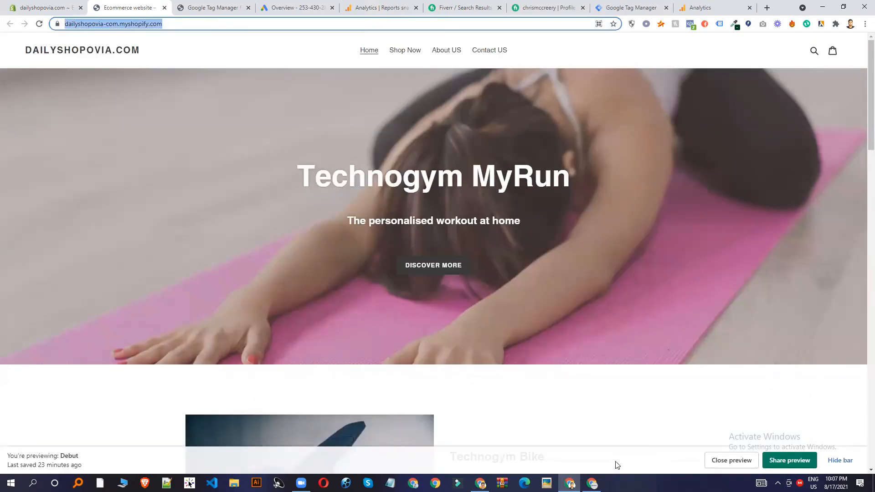
Step: Switch to the Google Analytics reports snapshot for dailyshopovia, reload it and check the users in the last 30 minutes
left_click(618, 466)
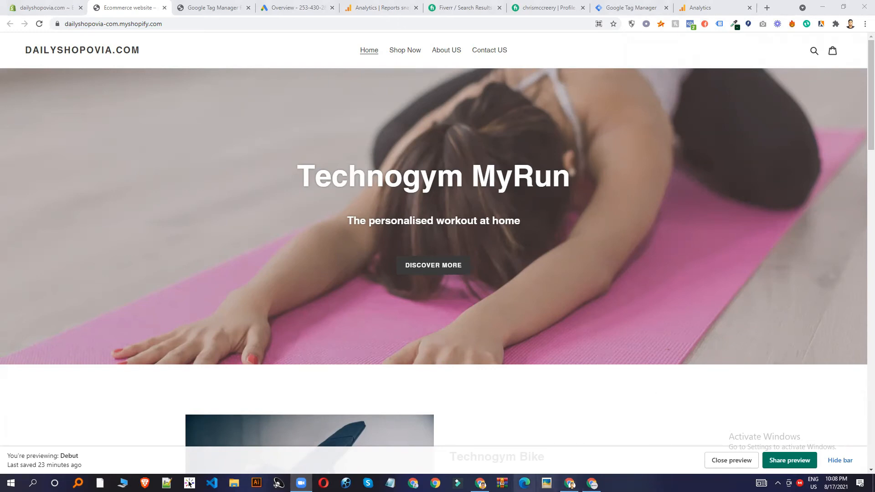
left_click(713, 4)
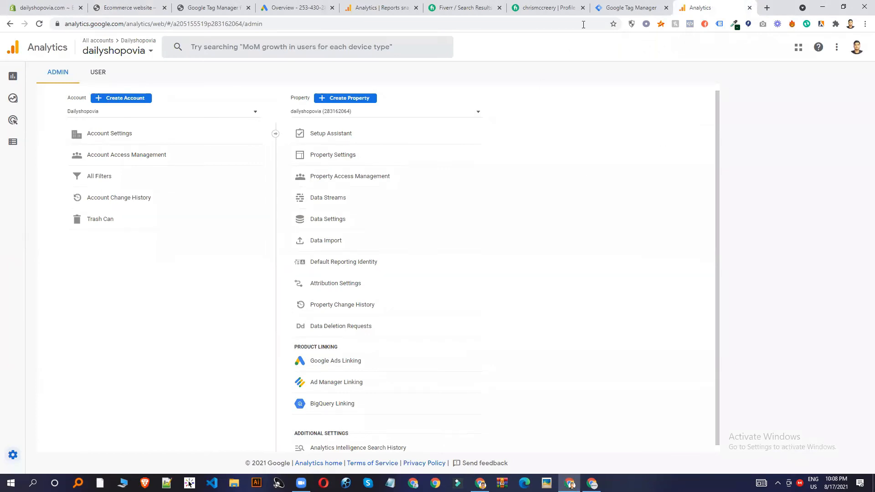
left_click(380, 10)
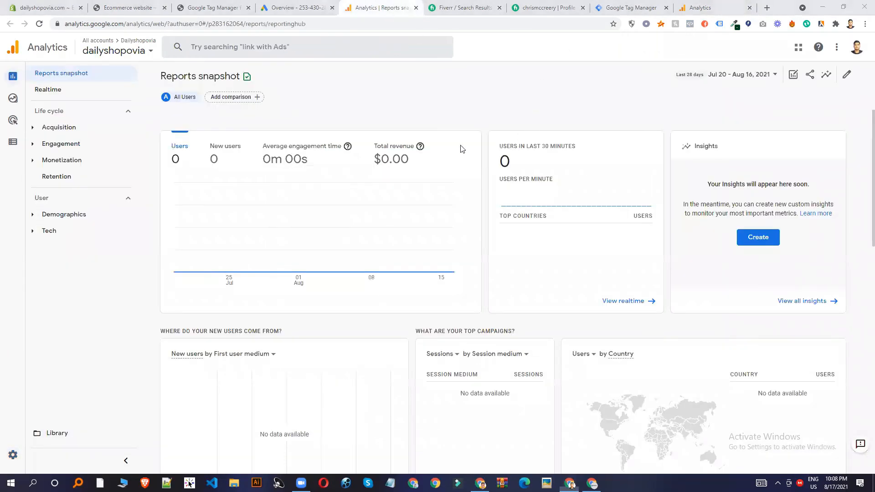
left_click(37, 25)
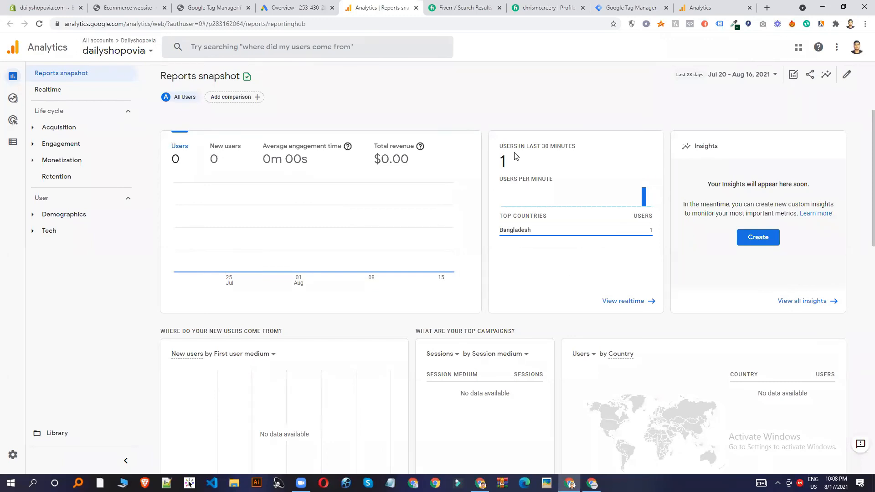
left_click_drag(514, 163, 484, 159)
left_click(504, 163)
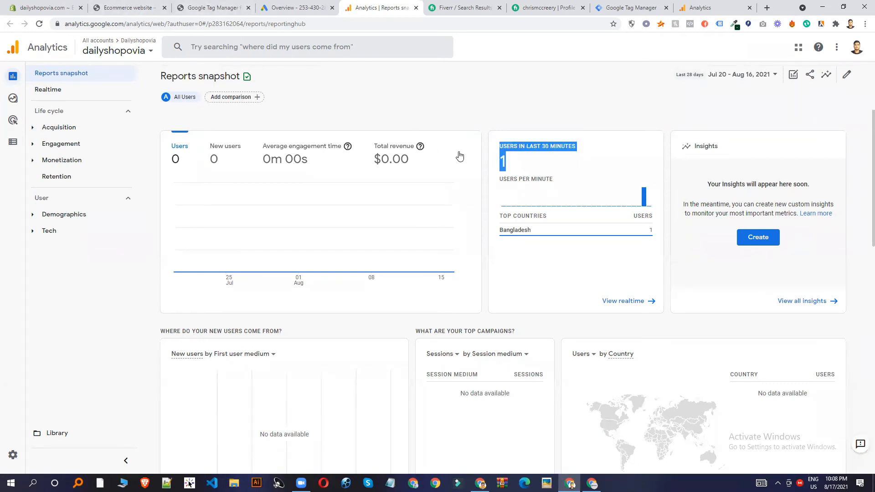
left_click(524, 169)
mouse_move(517, 232)
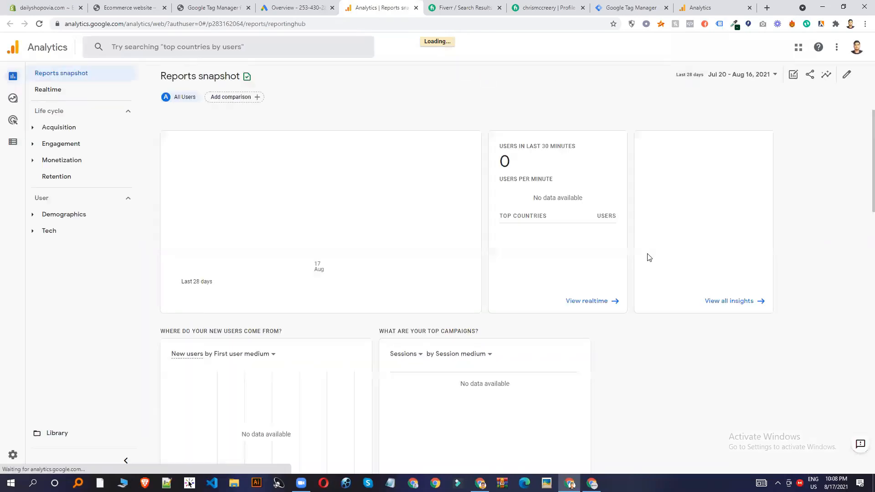
Step: Examine the reports snapshot's refreshed realtime user count, top countries and remaining report cards
double_click(503, 158)
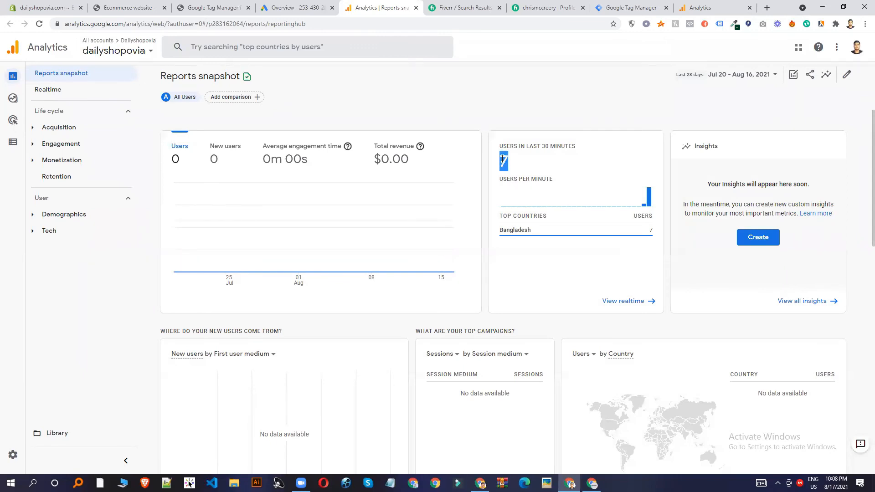
scroll(609, 244, "down", 1)
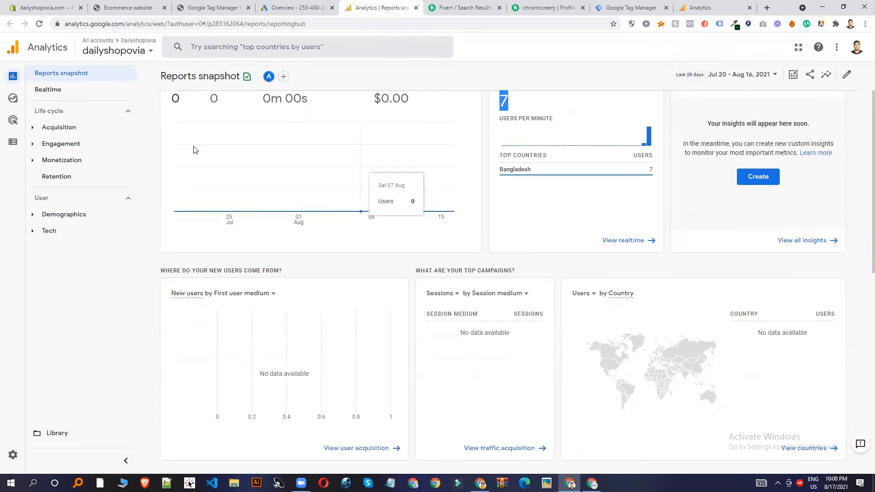
scroll(392, 212, "up", 1)
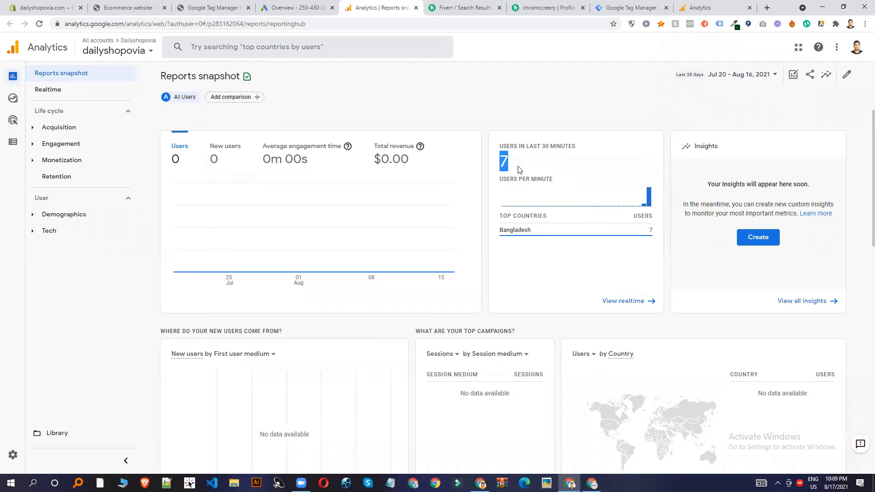
left_click_drag(507, 159, 497, 158)
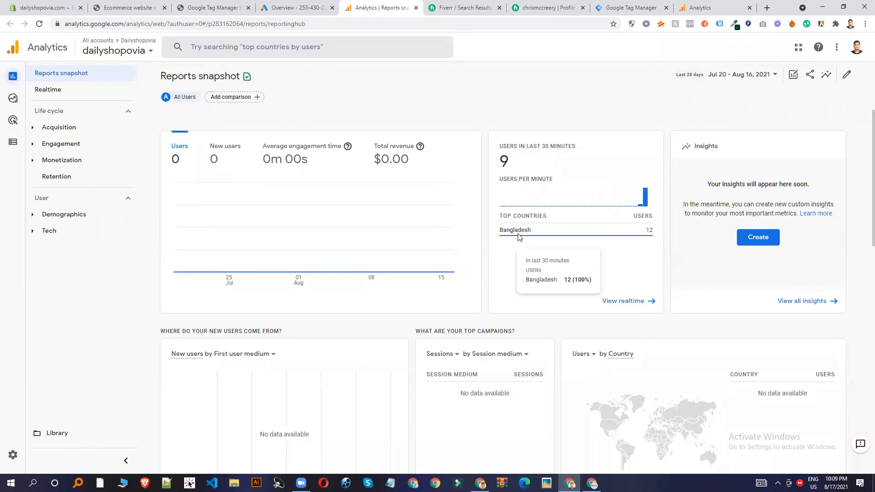
left_click_drag(504, 160, 524, 164)
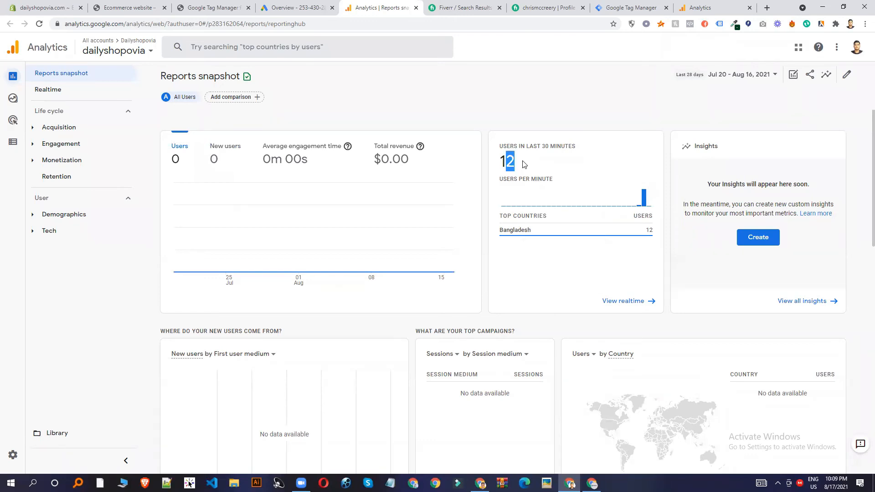
double_click(513, 163)
mouse_move(525, 229)
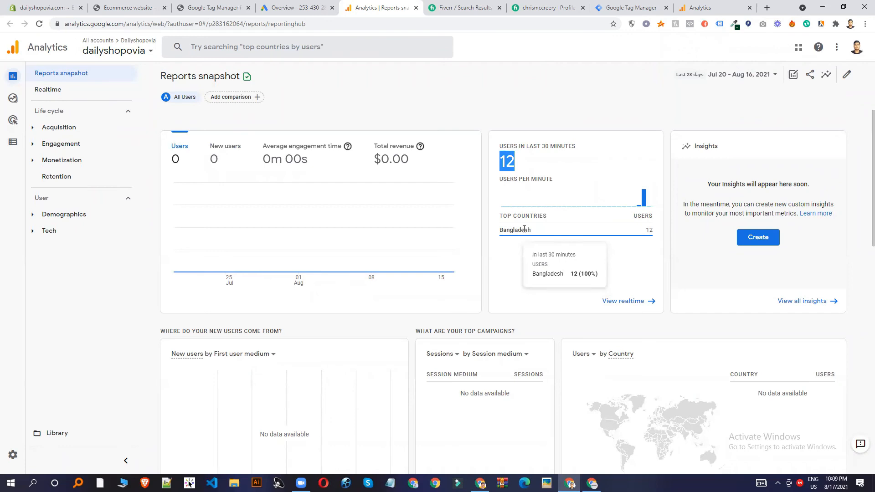
scroll(528, 226, "down", 4)
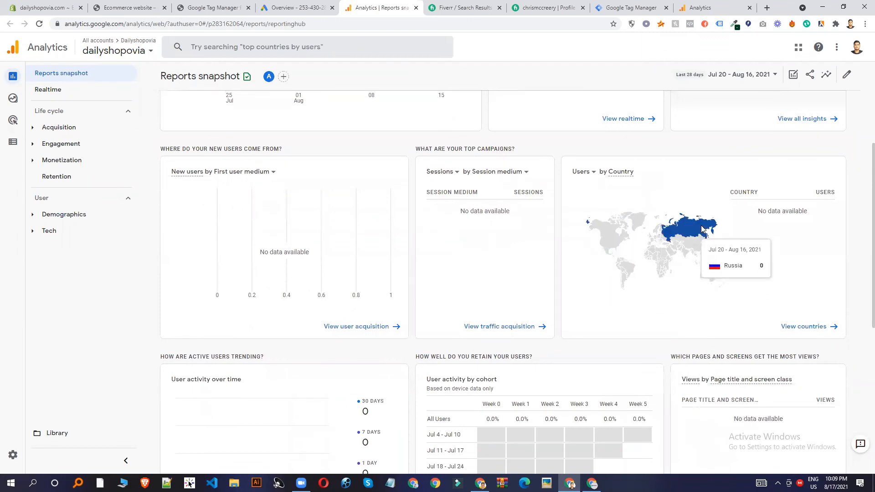
scroll(670, 251, "down", 7)
scroll(300, 237, "up", 11)
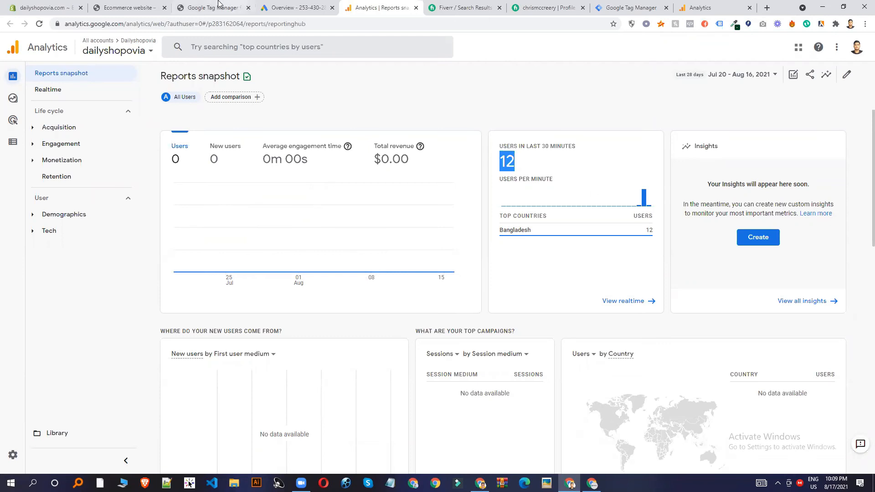
Step: Reload the Shopify storefront, and open the Tag Assistant Legacy extension and its options from a new blank page
left_click(156, 5)
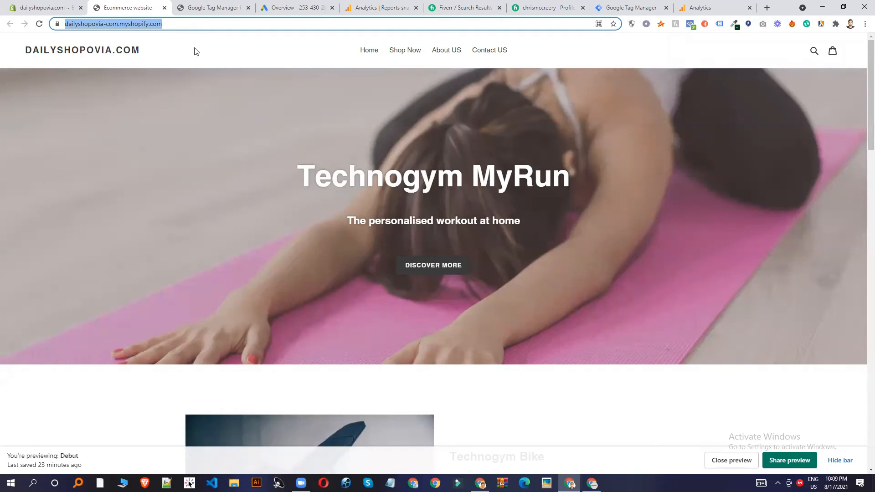
key("Return")
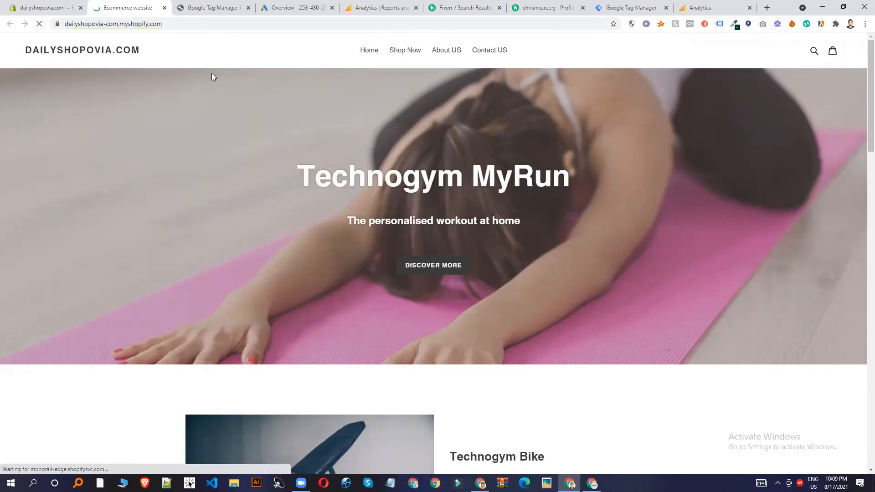
left_click(767, 8)
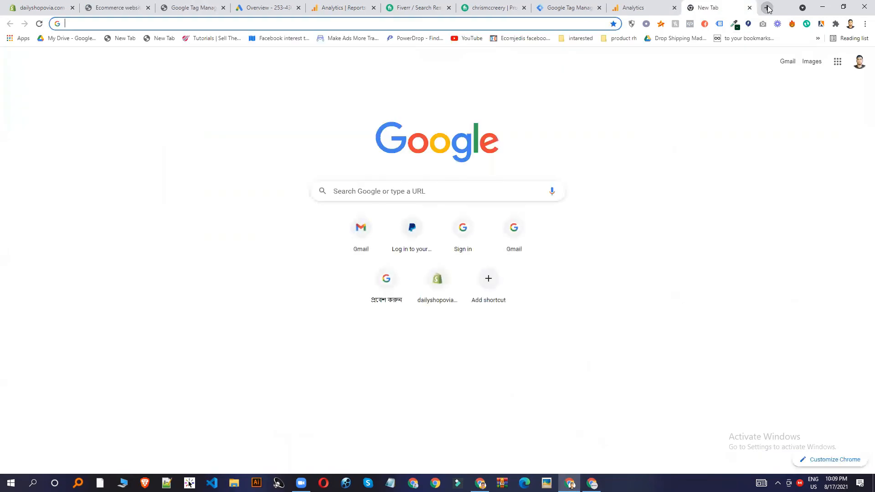
left_click(720, 25)
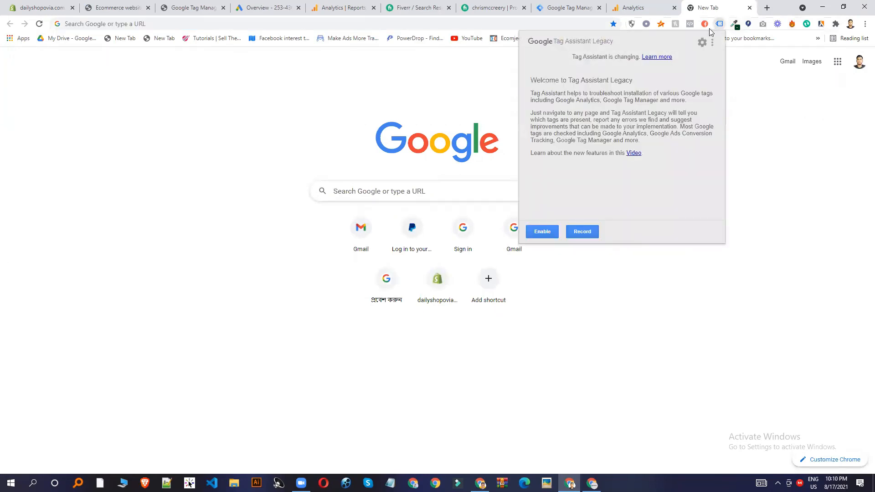
right_click(721, 26)
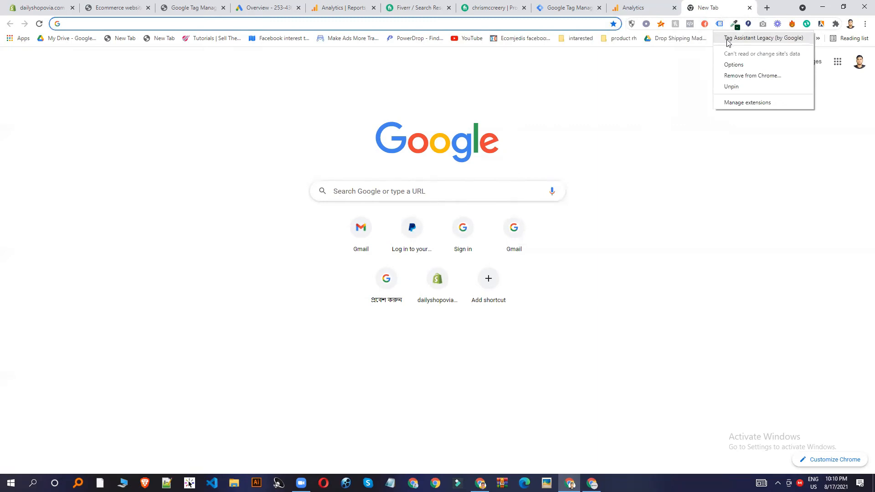
Step: Search Google for google tag assistant and view the Tag Assistant Legacy (by Google) page in the Chrome Web Store
left_click(769, 6)
type("google ")
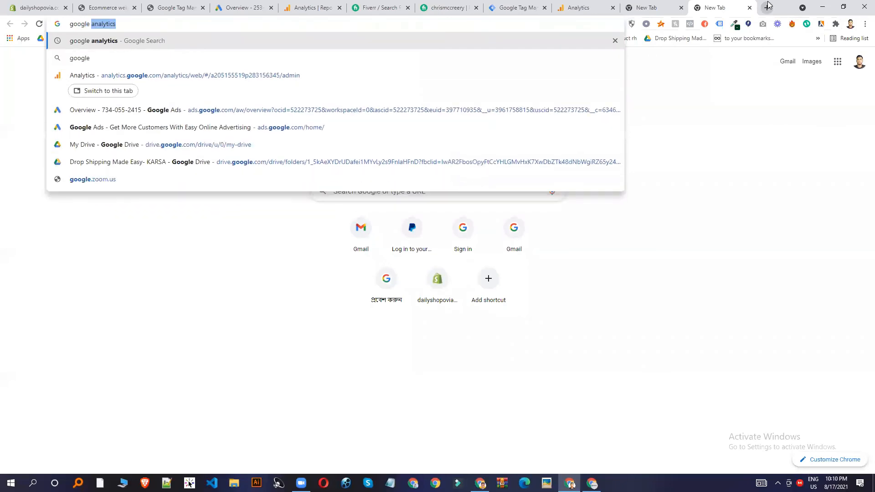
type("tag a")
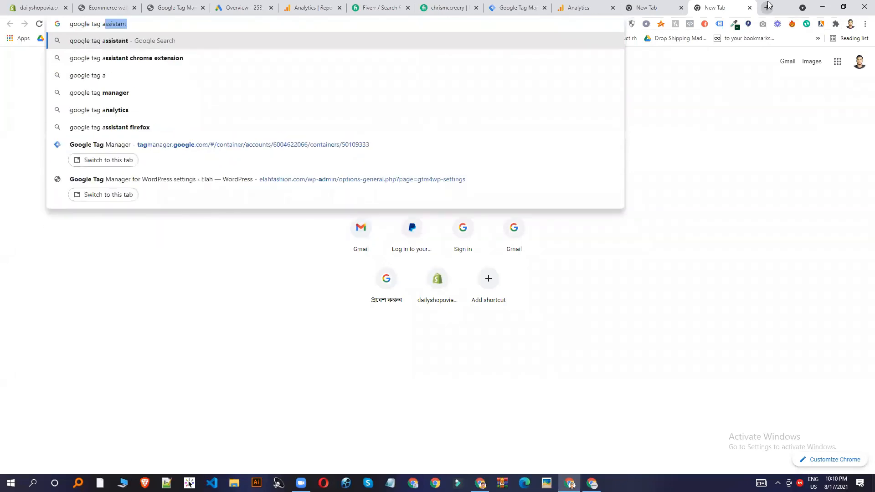
key("Return")
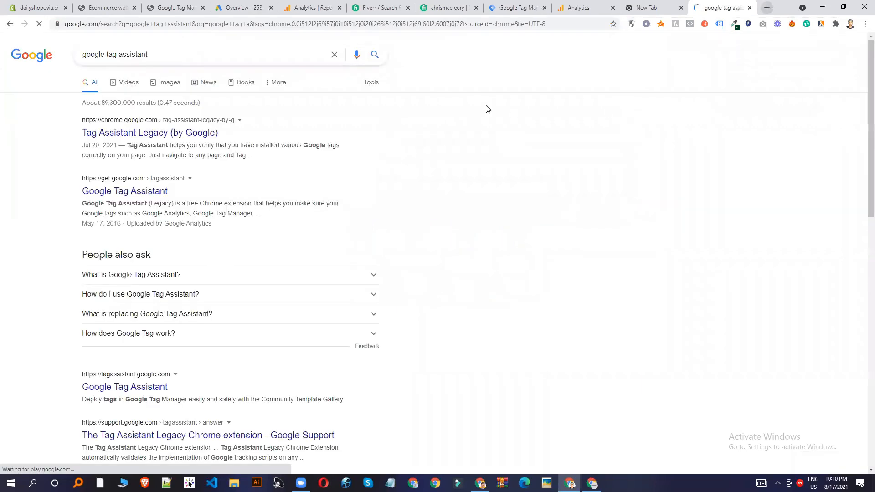
left_click(143, 137)
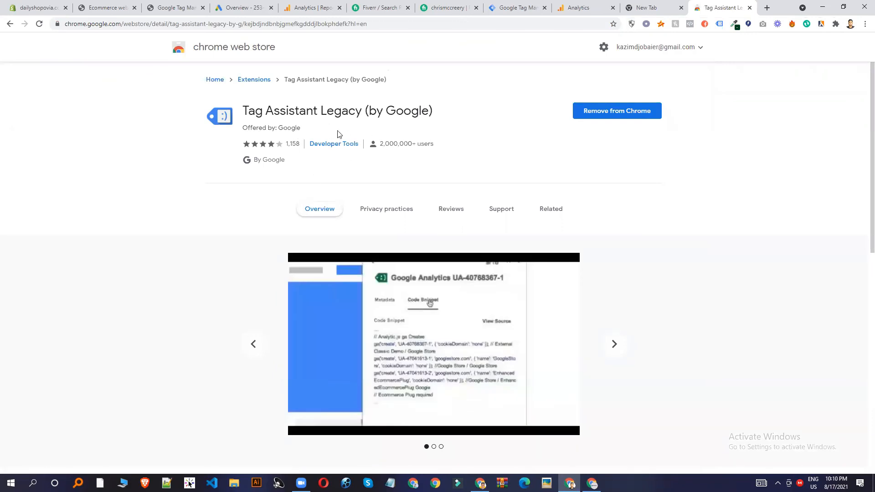
triple_click(310, 105)
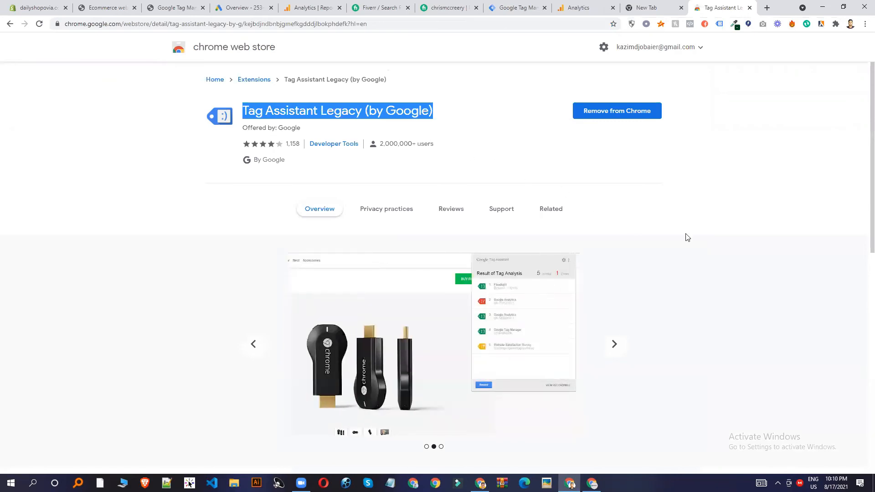
left_click(711, 279)
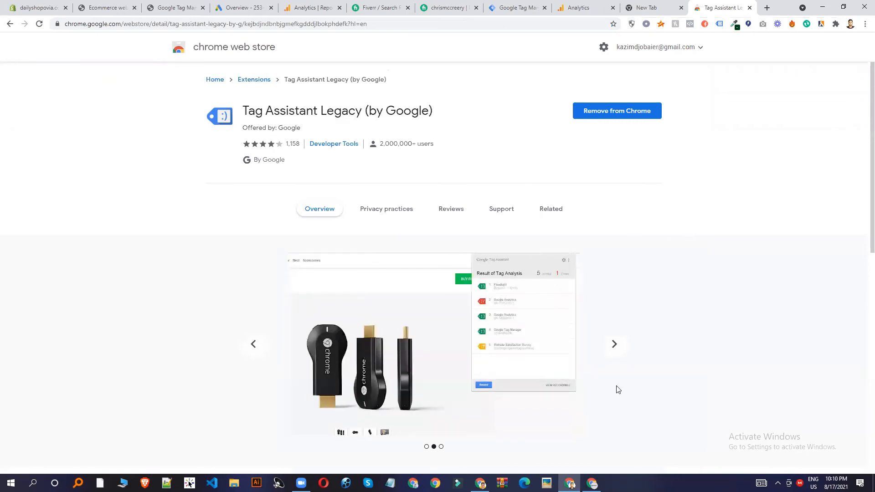
Step: Return to the dailyshopovia-com.myshopify.com storefront, look over the featured collection and reload the page
left_click(159, 6)
left_click(114, 8)
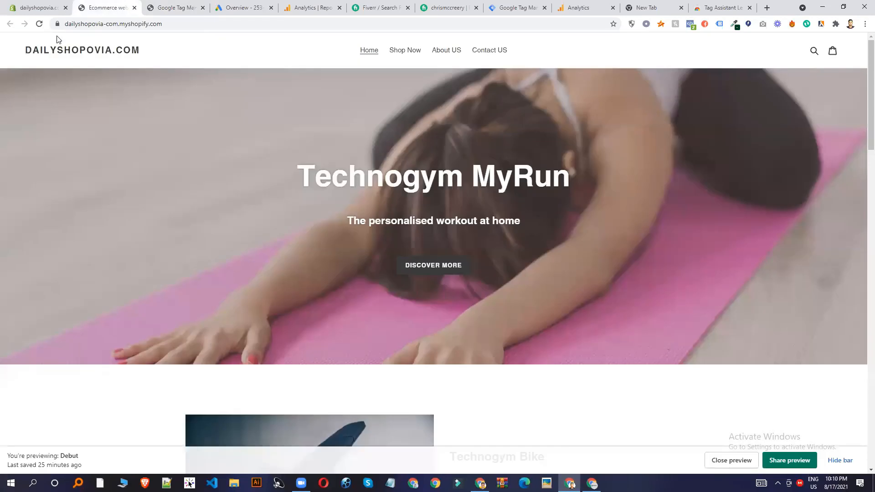
scroll(590, 94, "down", 10)
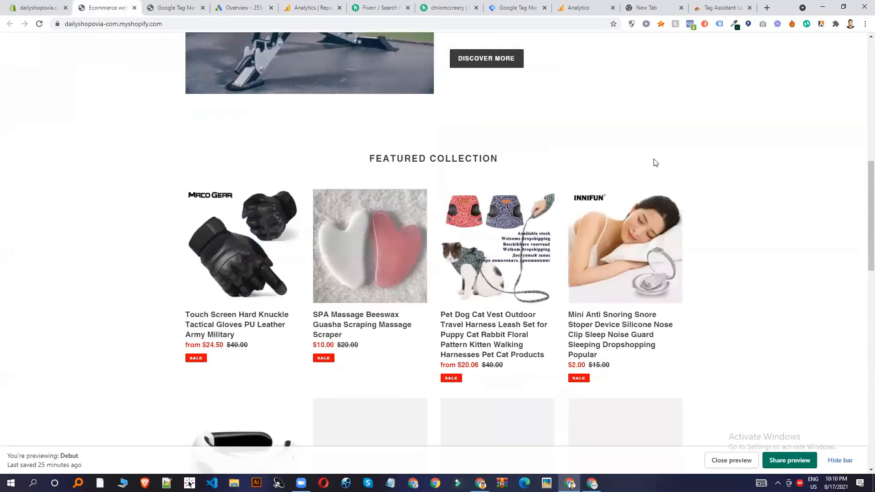
scroll(610, 144, "up", 10)
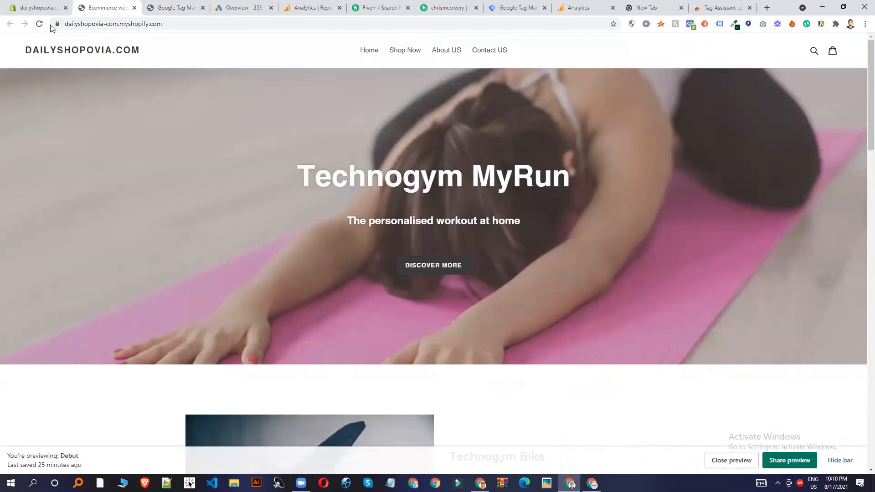
left_click(40, 24)
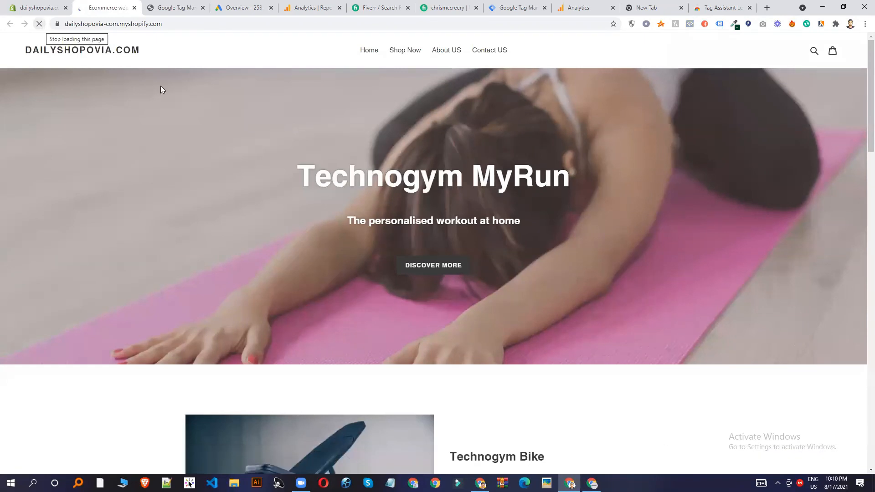
Step: Enable Tag Assistant Legacy on the storefront, reload the page and review the tag analysis results
left_click(720, 25)
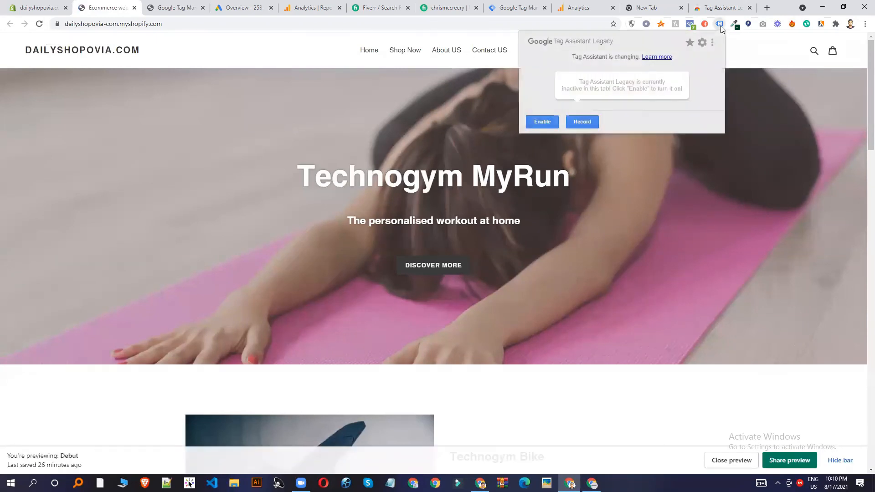
left_click(545, 121)
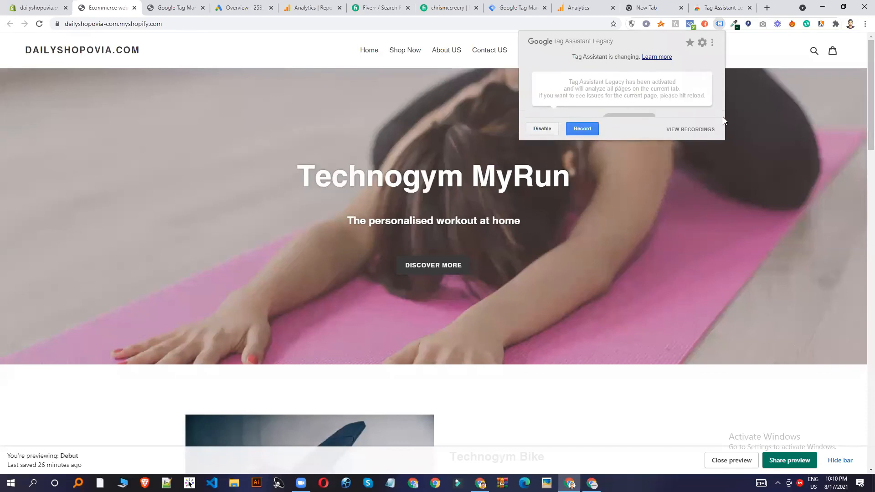
left_click(40, 26)
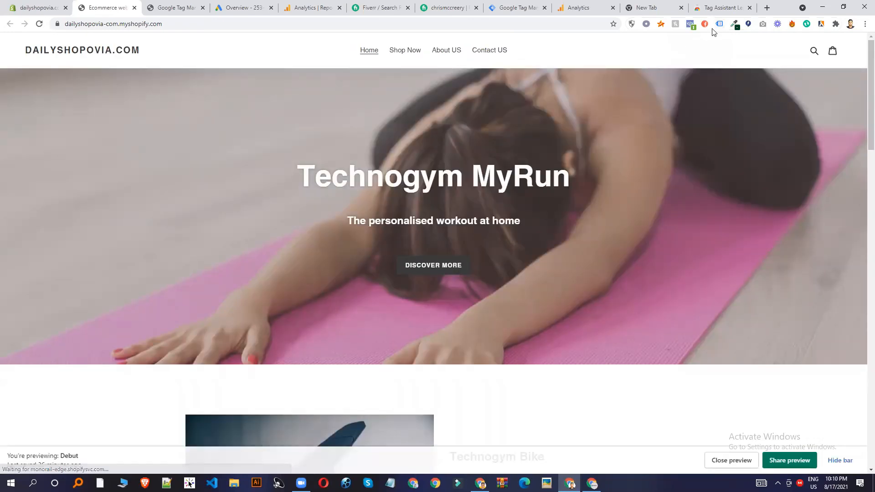
left_click(720, 24)
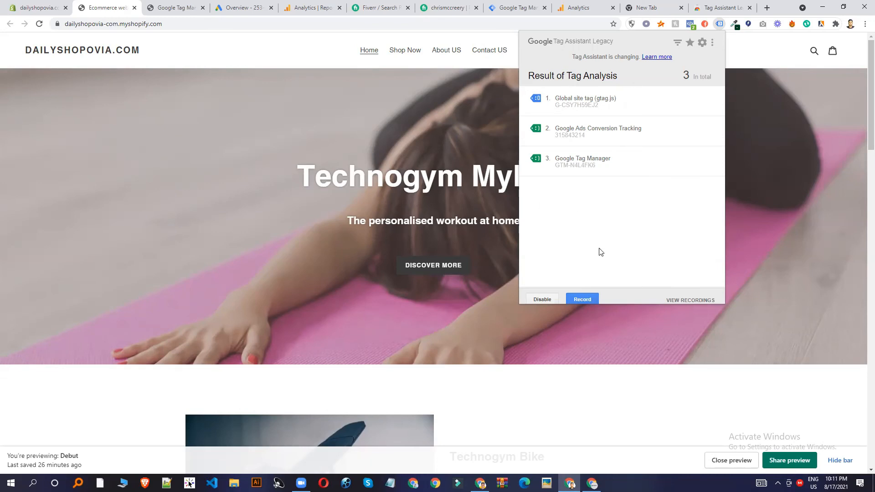
scroll(291, 168, "down", 1)
scroll(292, 173, "down", 20)
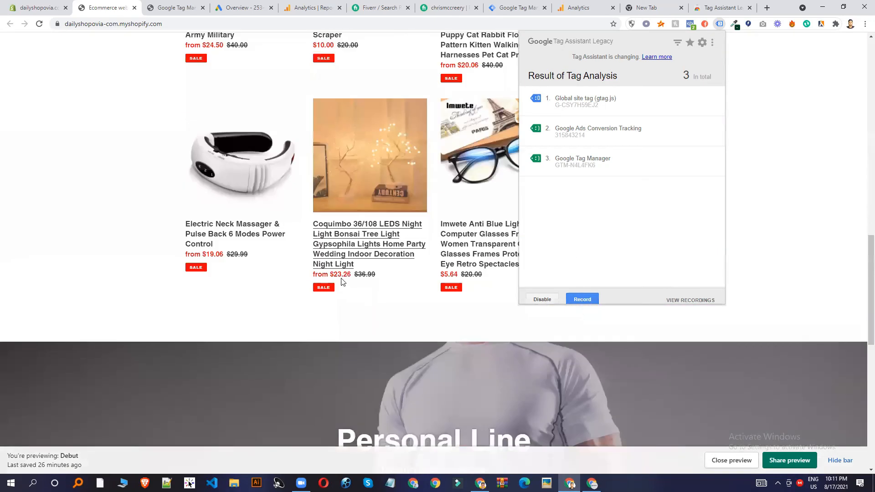
scroll(390, 297, "up", 20)
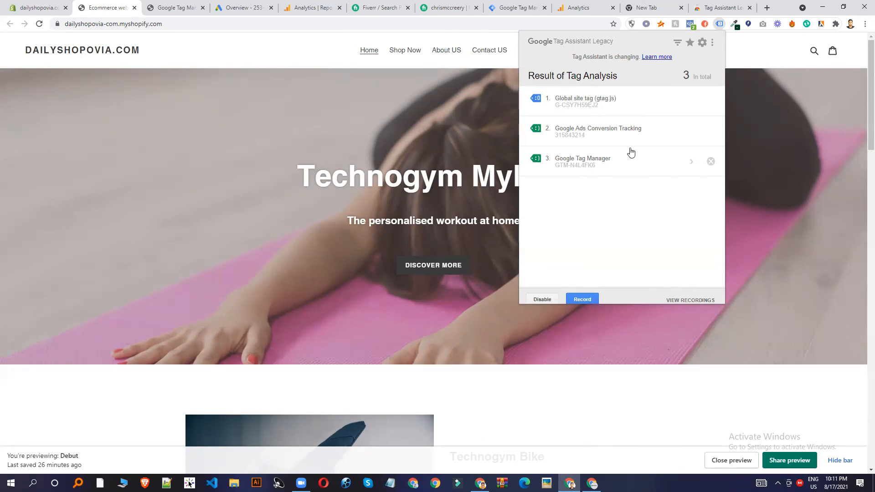
Step: Look over the storefront, and review the Google Tag Manager snippets in the head and body of theme.liquid in the Shopify code editor
scroll(377, 272, "down", 9)
scroll(445, 312, "up", 10)
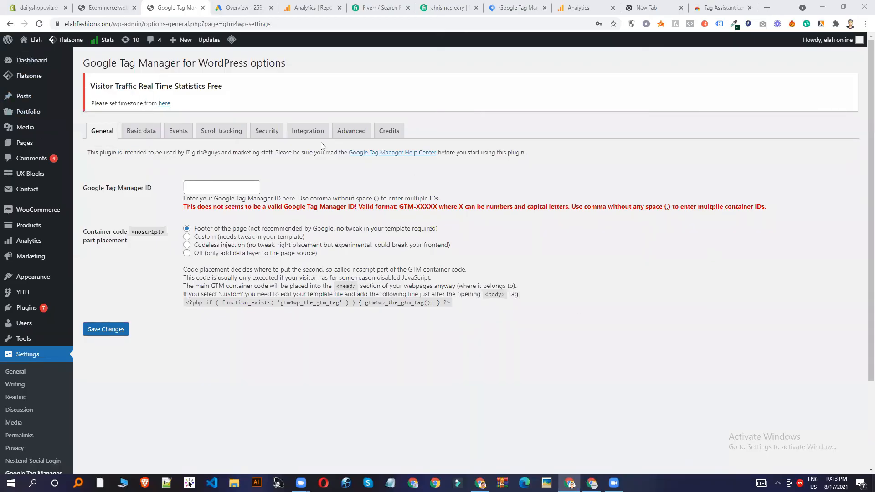
mouse_move(31, 66)
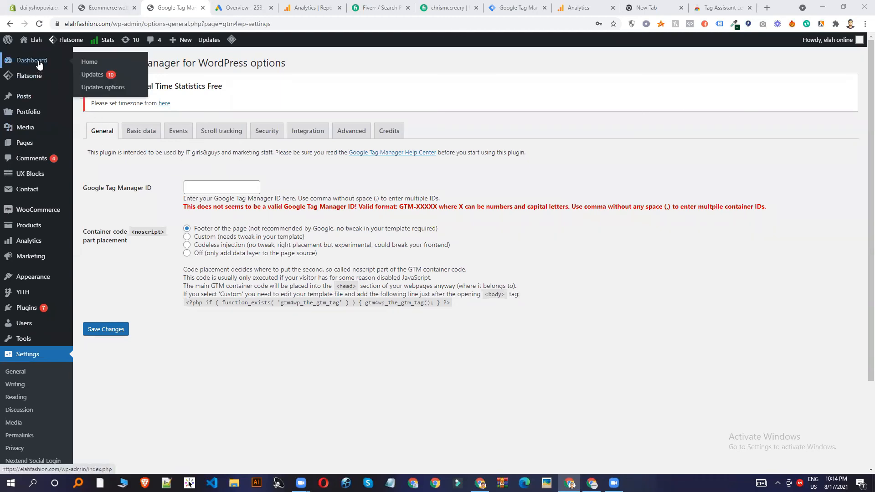
left_click(39, 8)
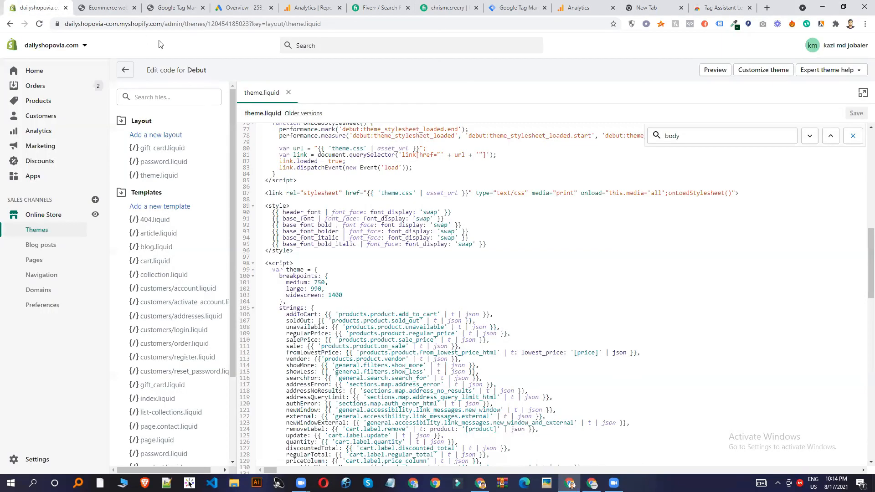
scroll(365, 218, "up", 10)
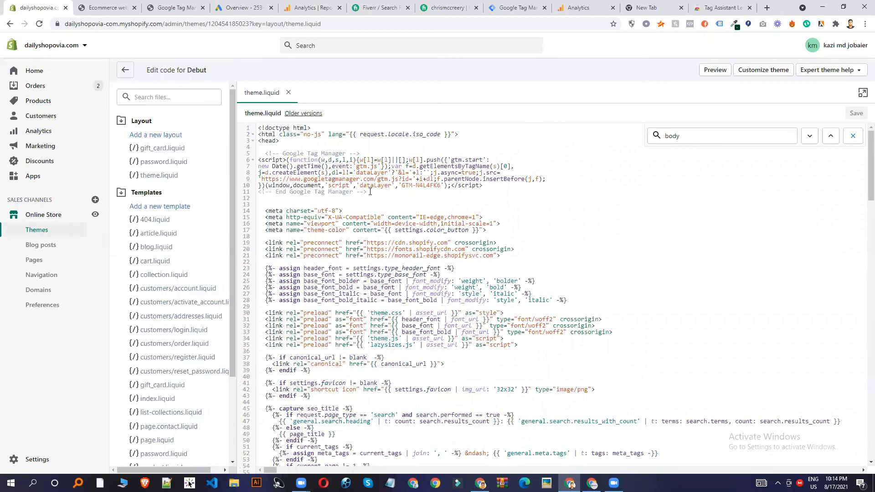
scroll(517, 360, "down", 20)
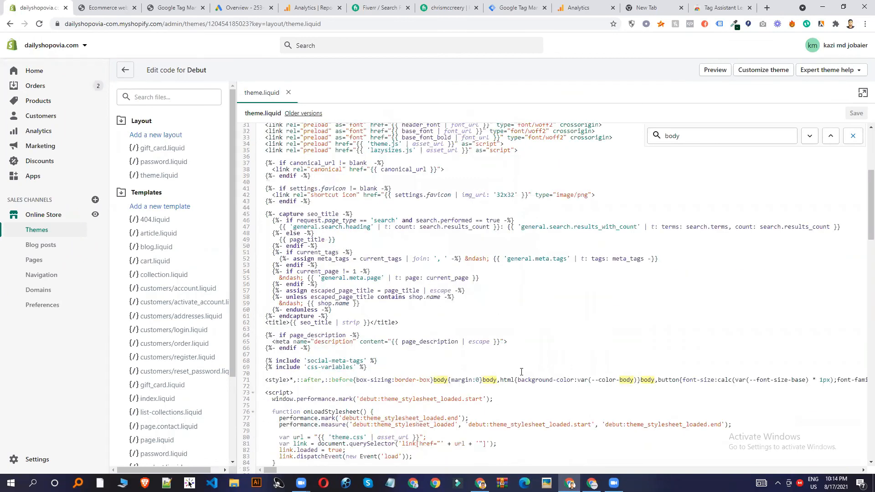
scroll(525, 388, "down", 3)
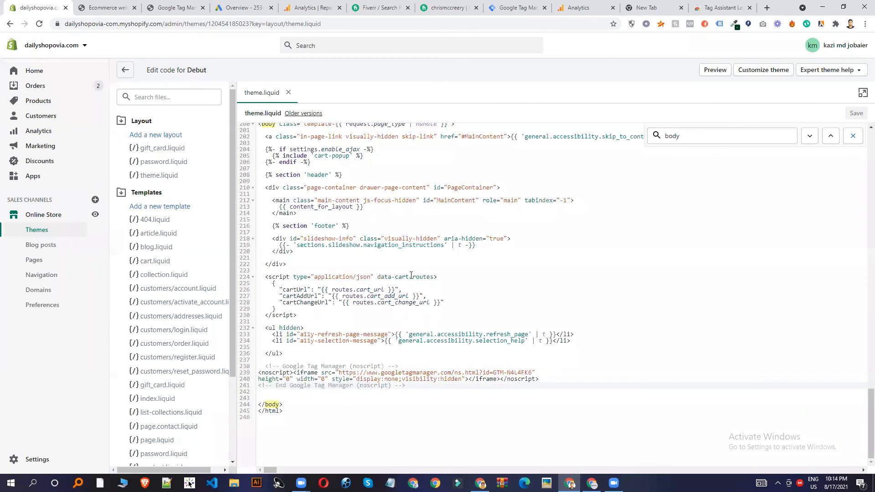
Step: Revisit the Tag Manager version page, the Google Ads overview, the WordPress Tag Manager options and the Shopify storefront
left_click(518, 8)
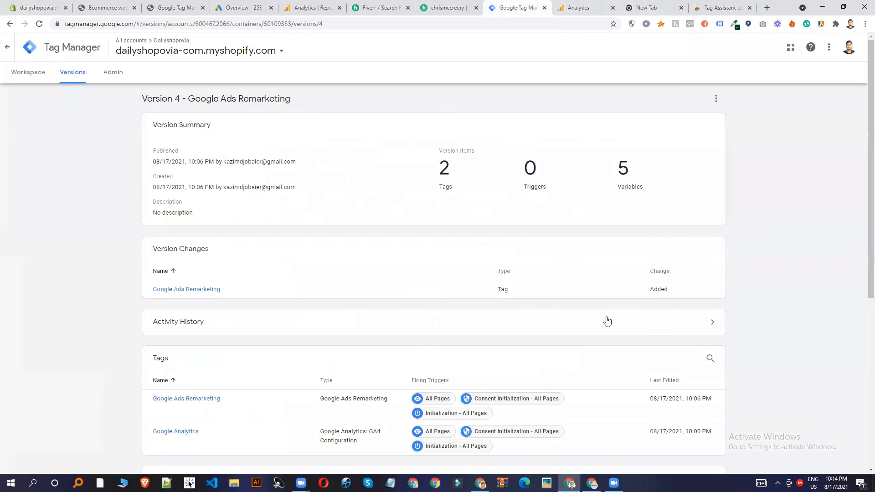
left_click(243, 7)
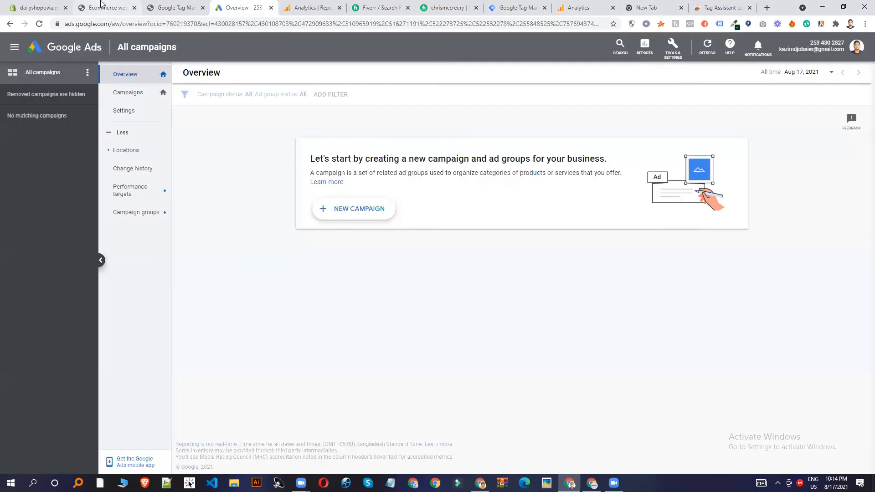
left_click(101, 5)
left_click(159, 7)
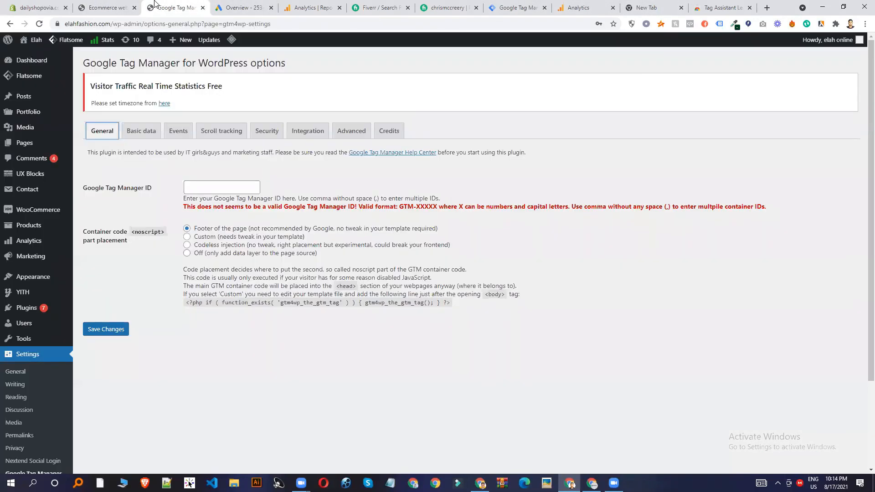
left_click(126, 5)
left_click(265, 5)
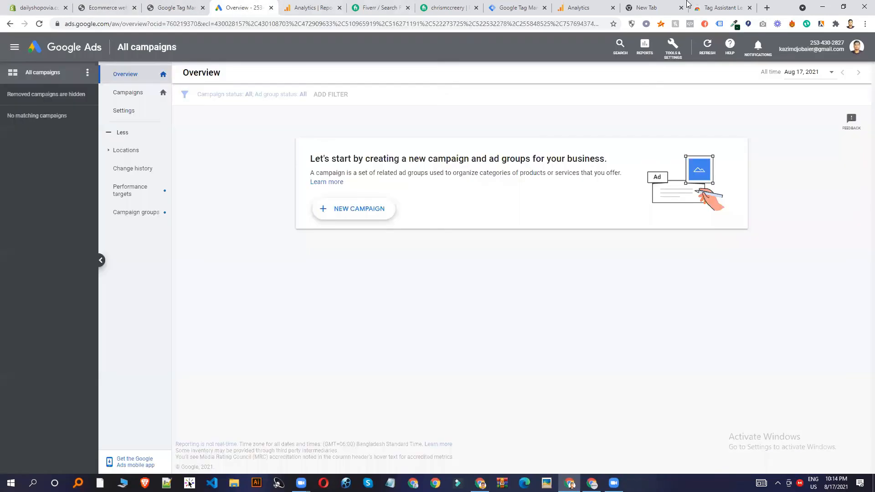
left_click(87, 5)
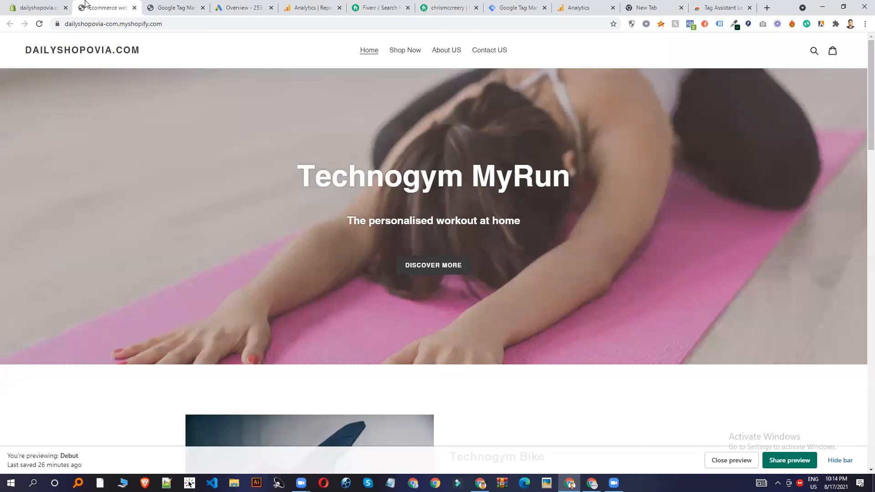
Step: Go to the WordPress page for adding new plugins and search for google tag manager
left_click(182, 6)
mouse_move(33, 64)
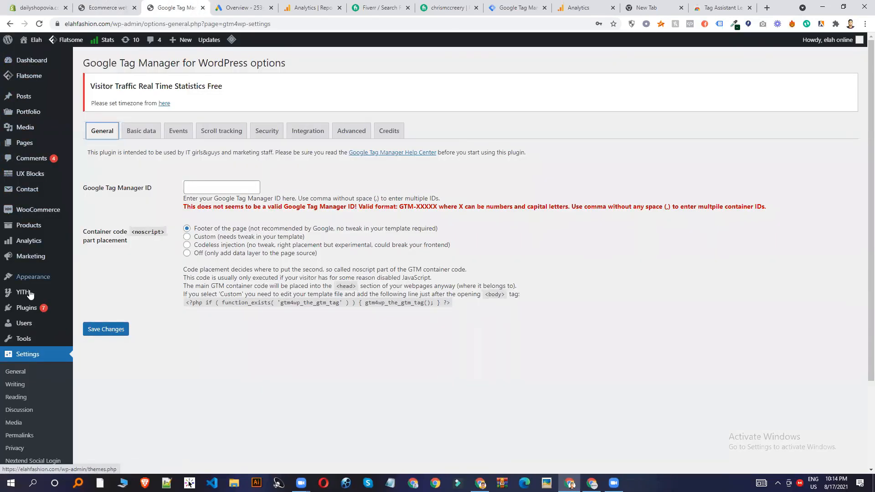
left_click(31, 310)
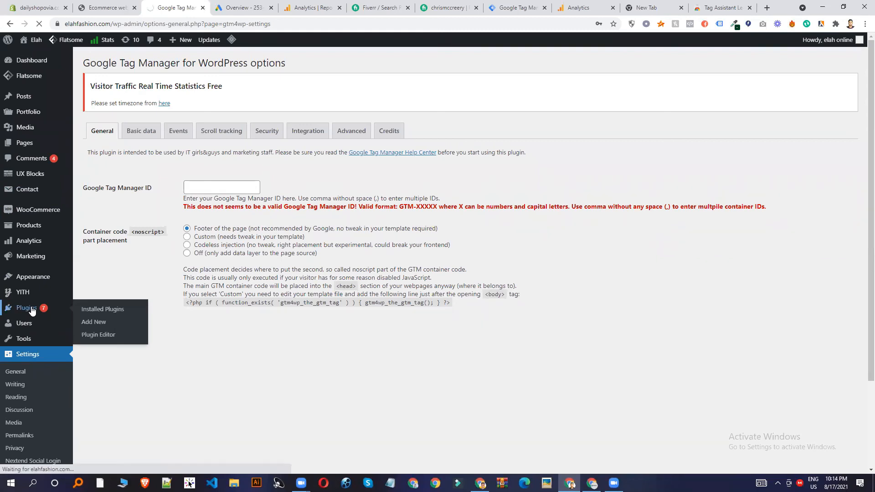
left_click(98, 323)
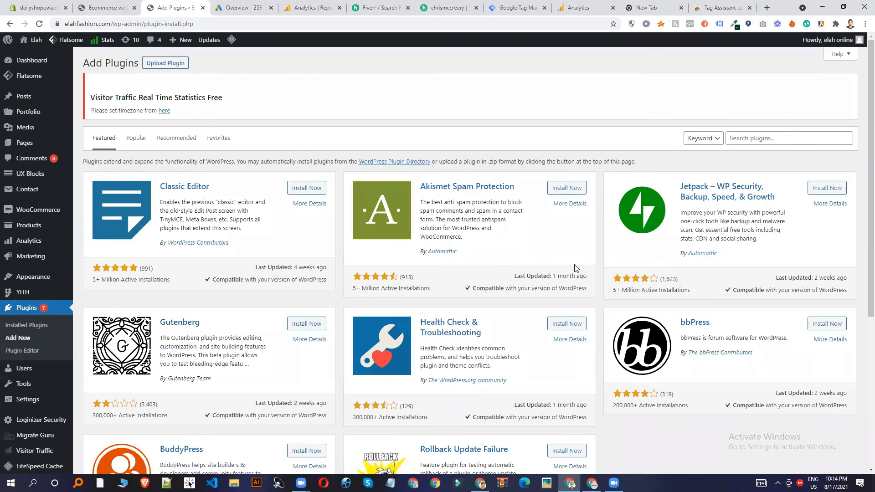
scroll(558, 212, "down", 3)
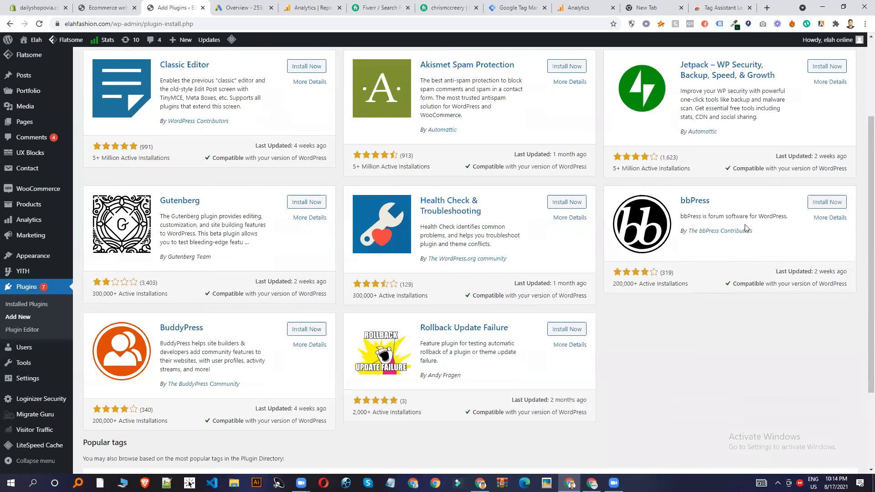
scroll(4, 331, "down", 2)
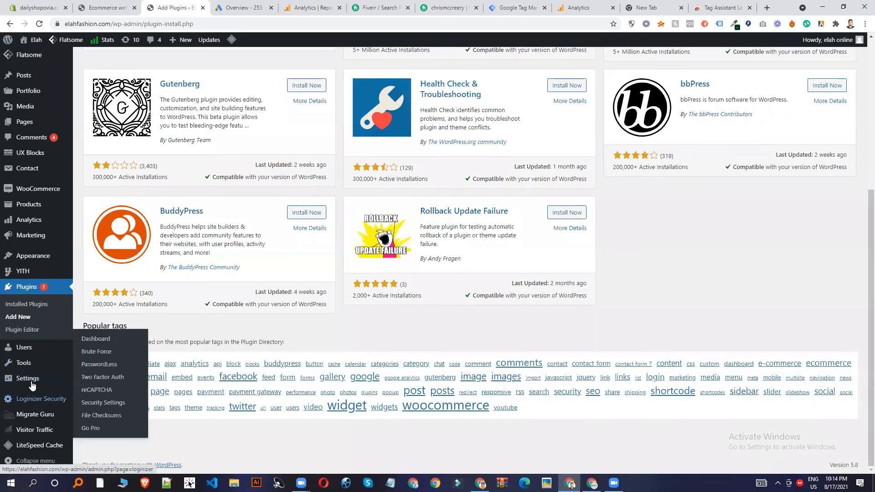
mouse_move(32, 384)
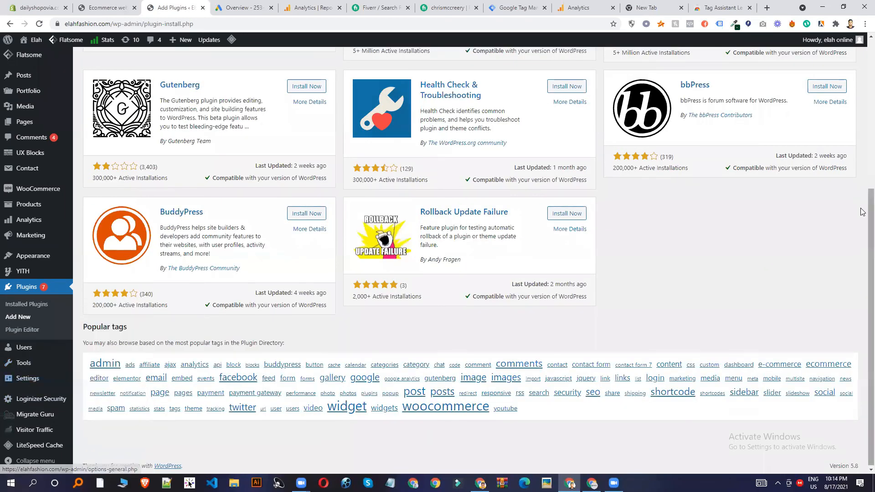
scroll(798, 129, "up", 5)
left_click(773, 138)
type("google")
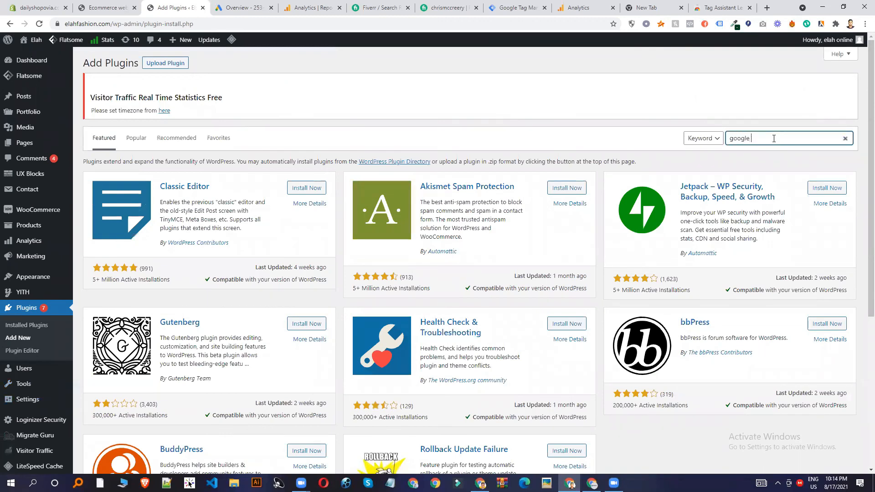
type(" tag")
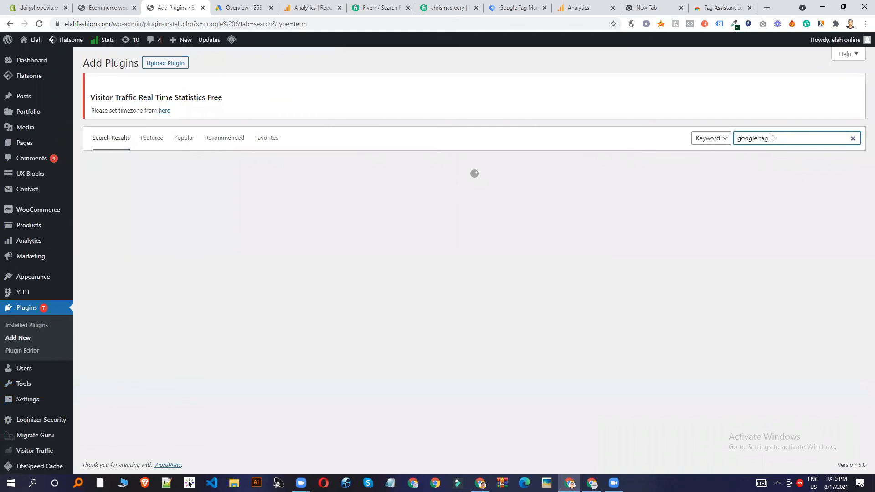
type(" manager")
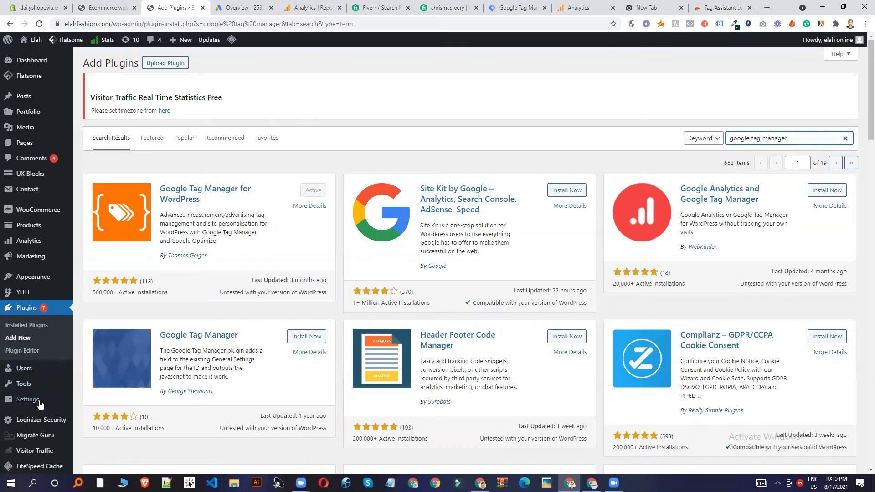
Step: Open the installed plugins list in a separate tab and deactivate the Google Tag Manager for Wordpress plugin
left_click(32, 326, "ctrl")
left_click(226, 4)
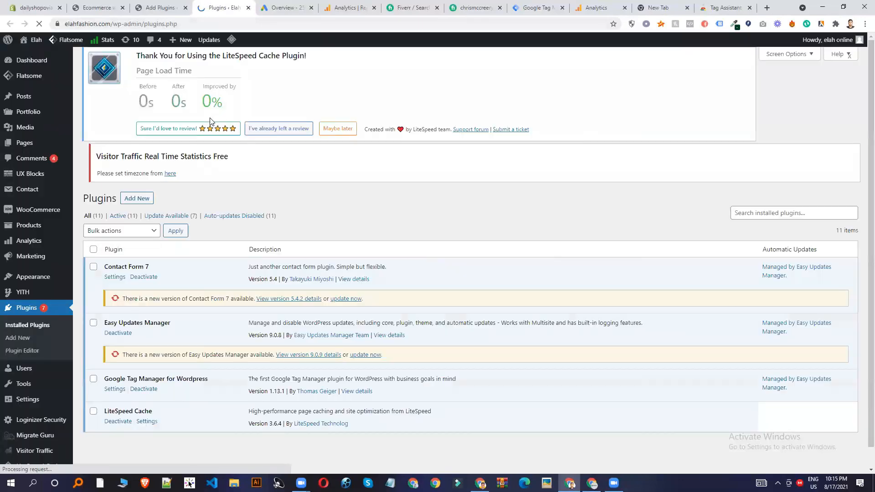
scroll(191, 296, "down", 5)
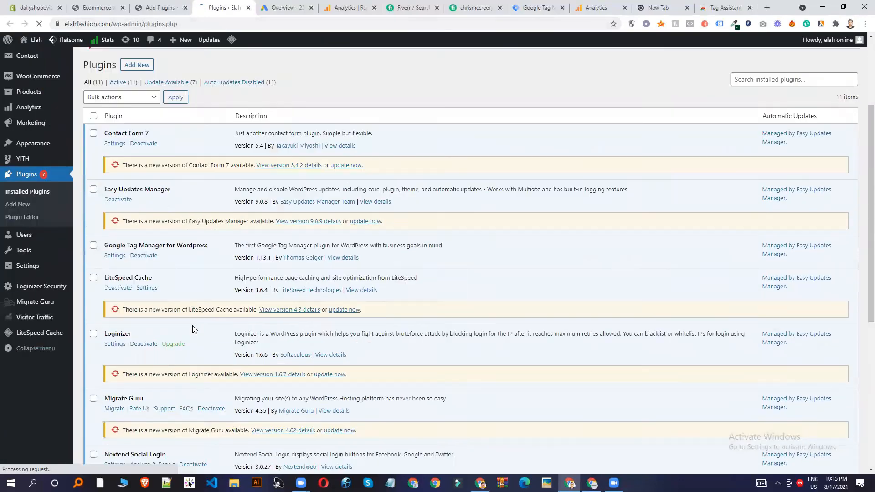
scroll(190, 327, "down", 5)
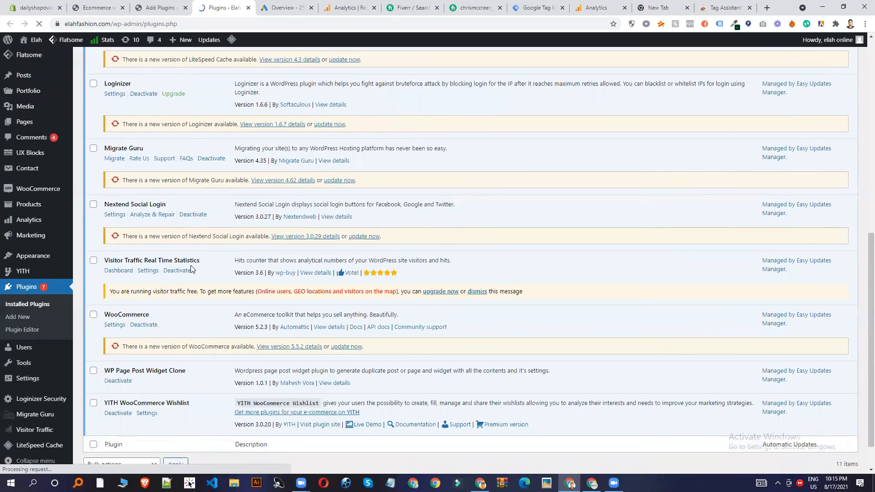
scroll(192, 269, "up", 4)
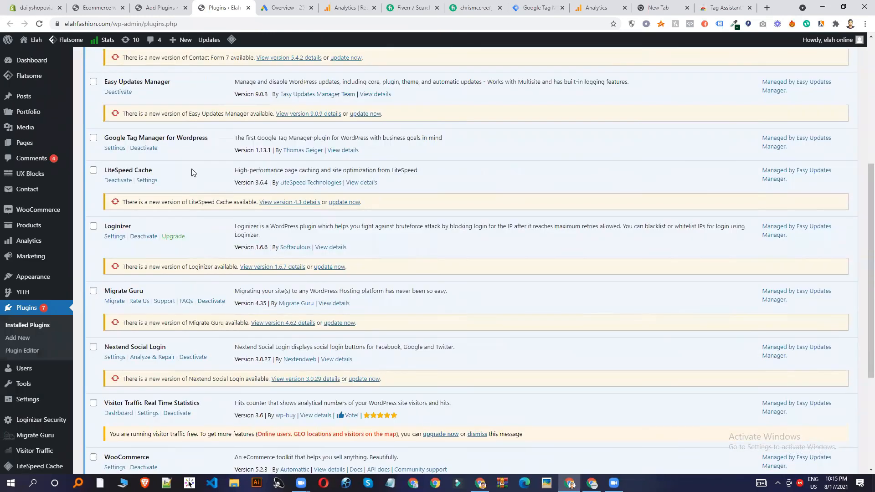
left_click(146, 150)
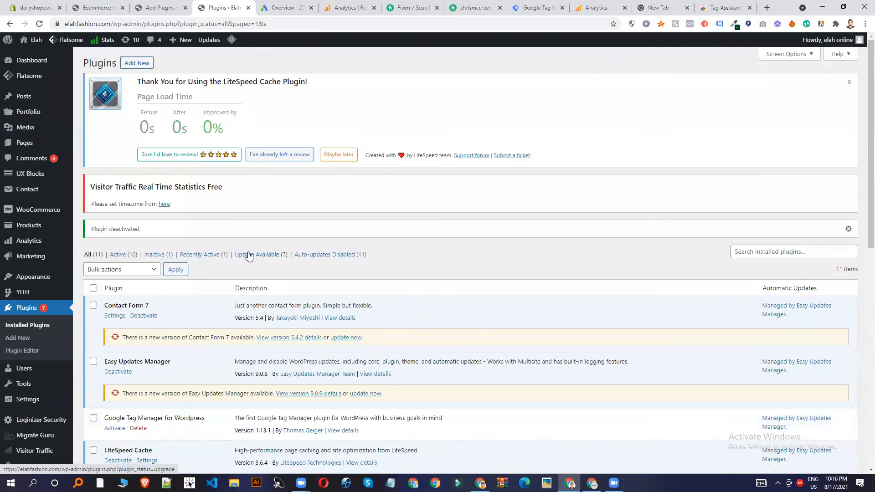
scroll(249, 257, "down", 3)
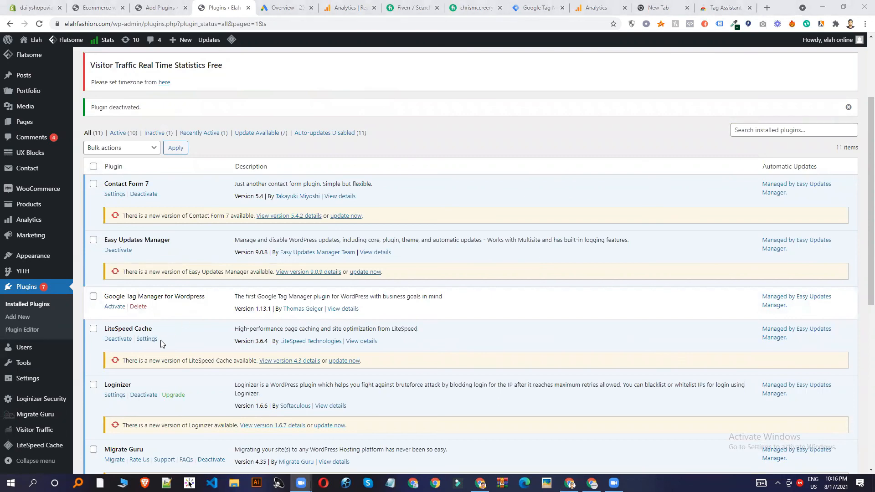
scroll(456, 249, "up", 3)
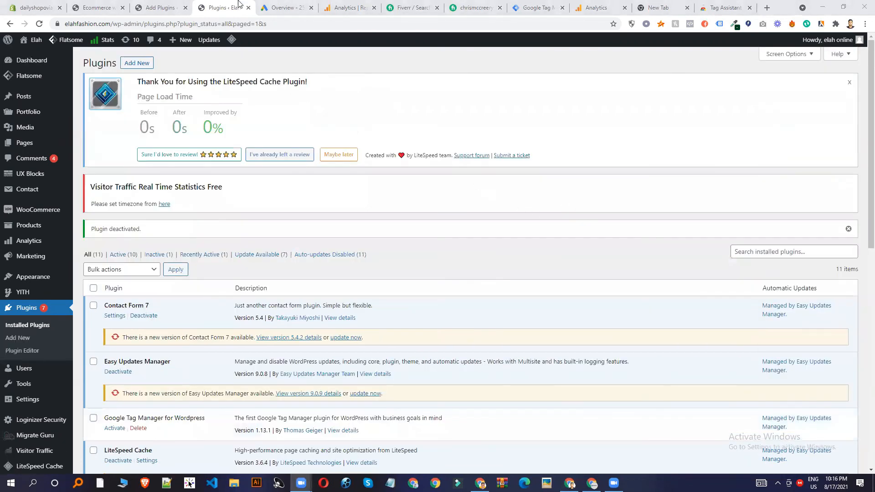
Step: Return to the plugin search results, reload the page and activate the Google Tag Manager for WordPress plugin
left_click(166, 8)
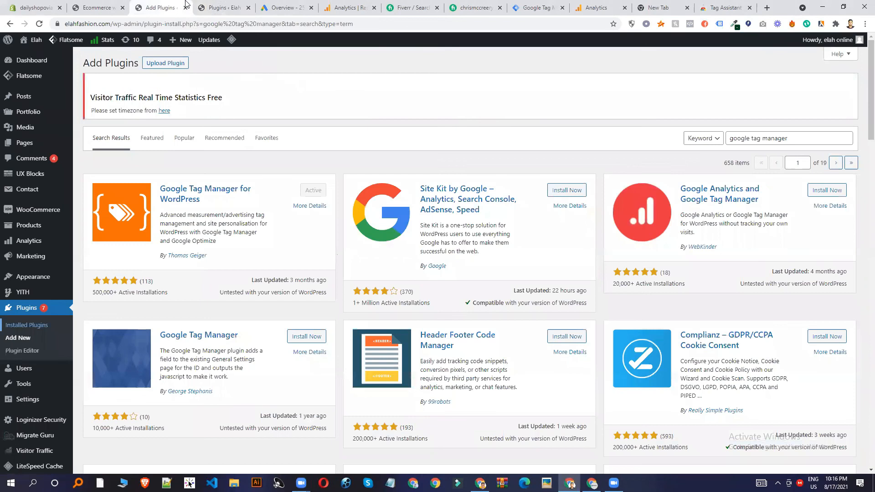
left_click(40, 24)
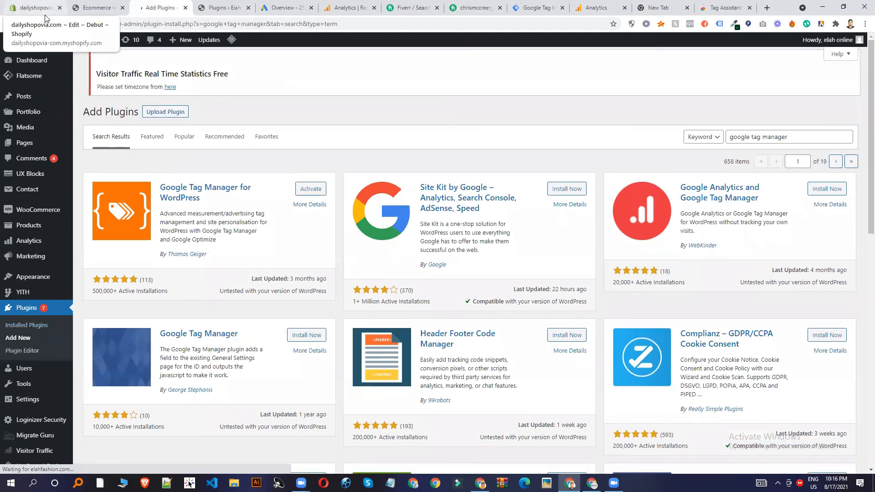
left_click(312, 195)
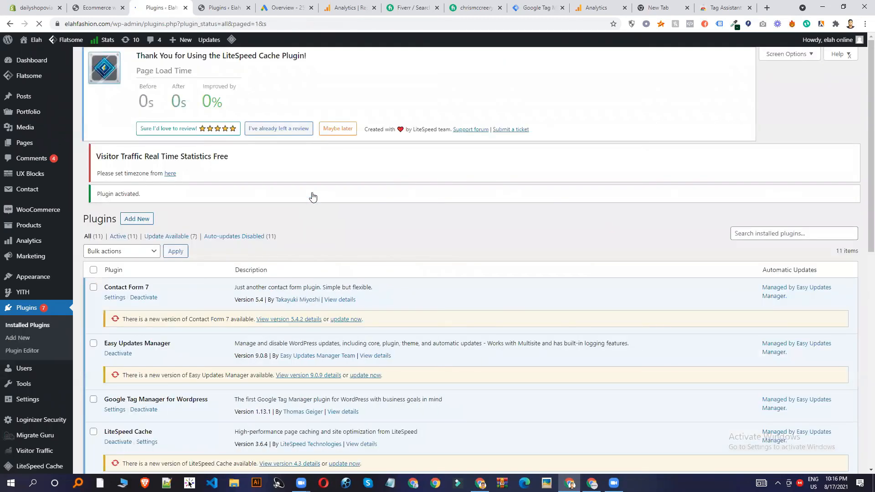
Step: Open the Google Tag Manager plugin settings, highlight the container ID field's content, and switch to the Google Analytics admin page
scroll(310, 218, "down", 2)
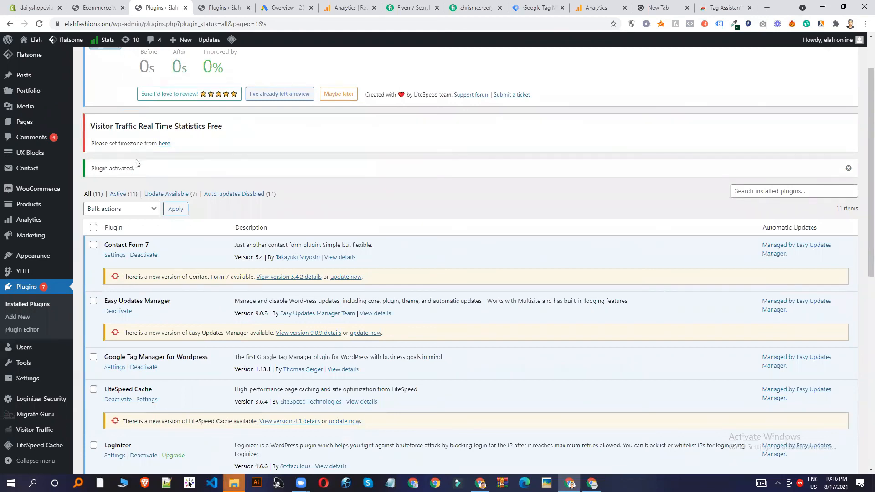
scroll(137, 164, "down", 1)
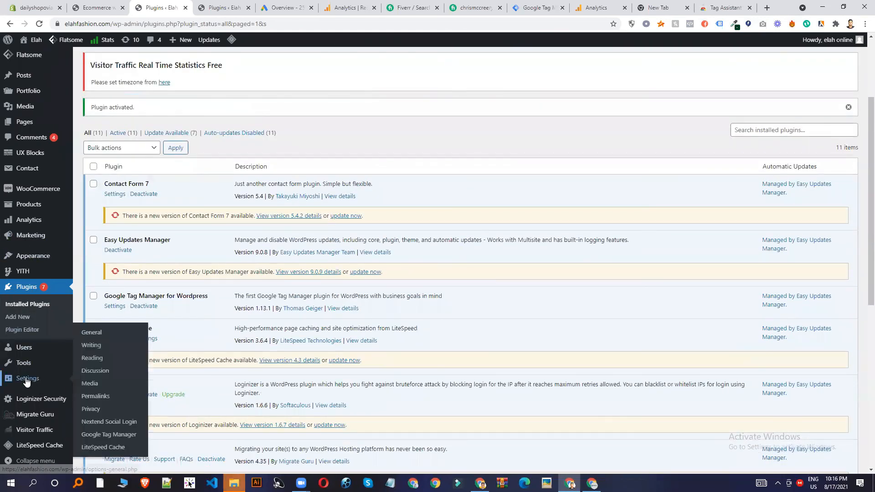
left_click(111, 436)
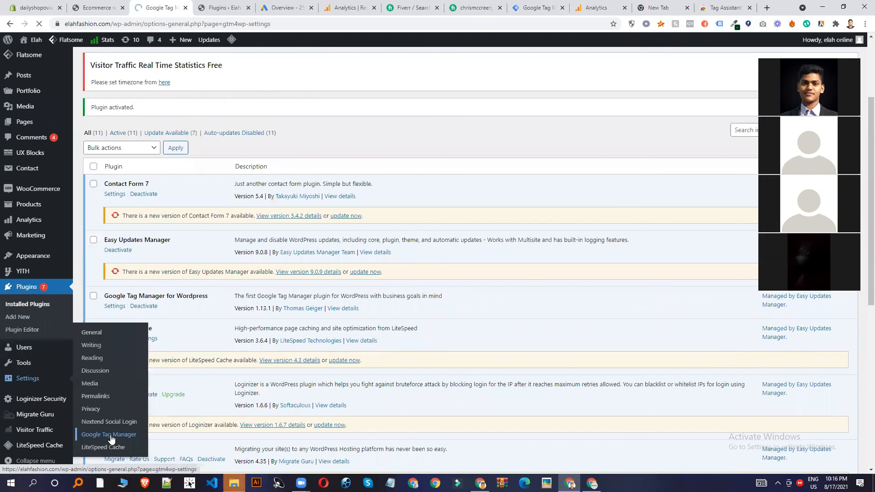
left_click_drag(233, 188, 172, 205)
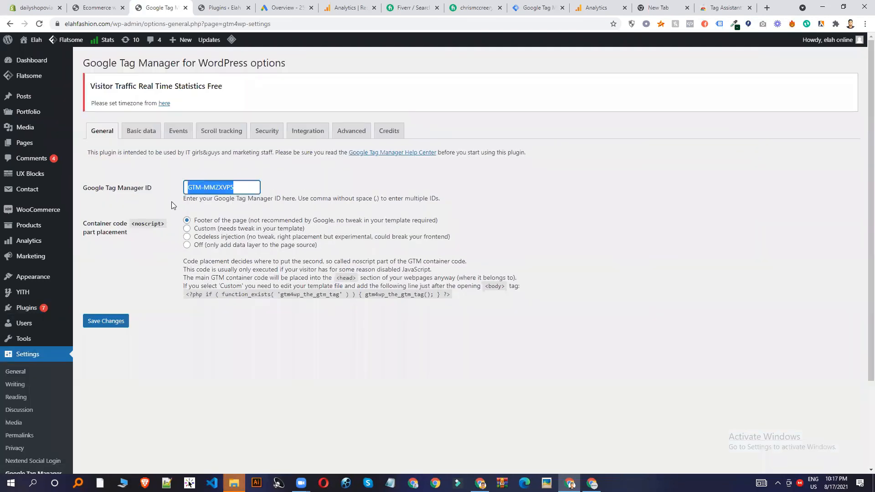
left_click(575, 3)
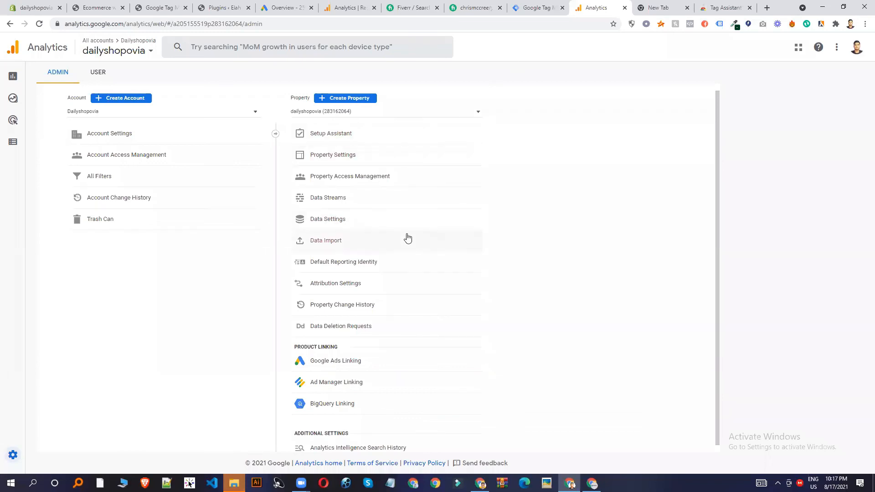
Step: Open the Dailyshopovia web stream's details to view its measurement ID, and switch to the Google Ads overview
left_click(341, 199)
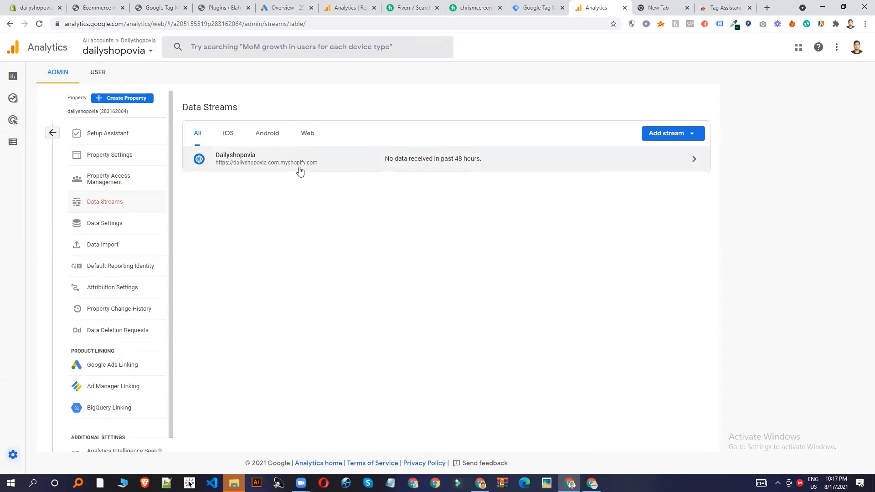
left_click(297, 166)
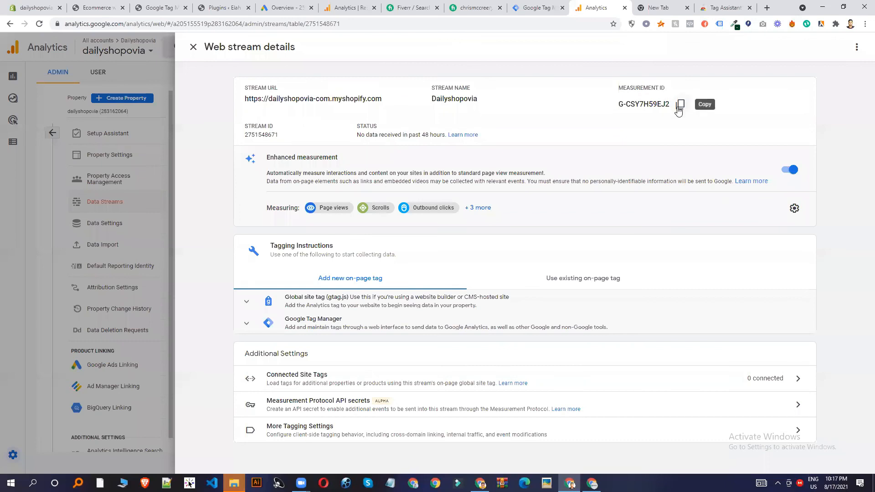
left_click(283, 5)
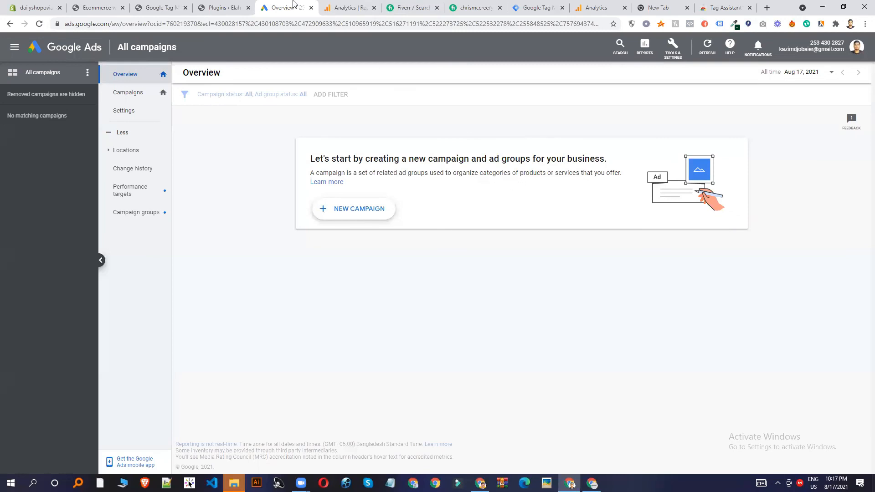
Step: Switch to Google Tag Manager, open the container's workspace and view its installation code snippets
left_click(538, 5)
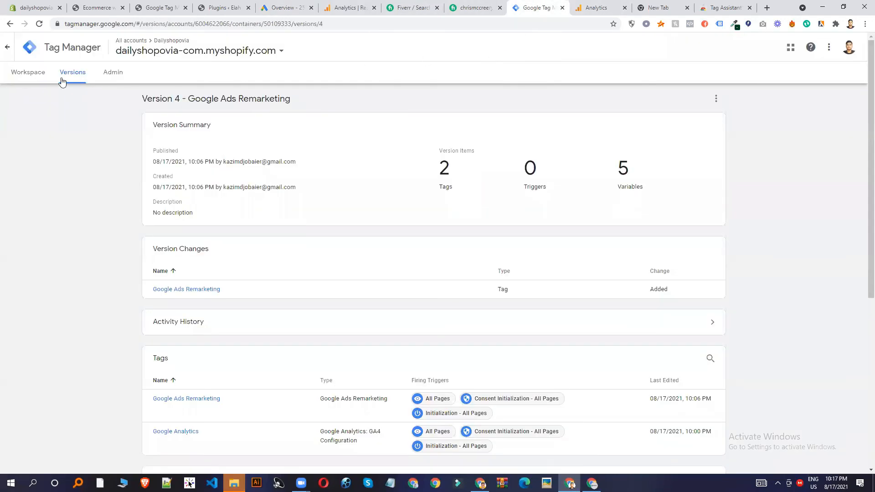
left_click(18, 73)
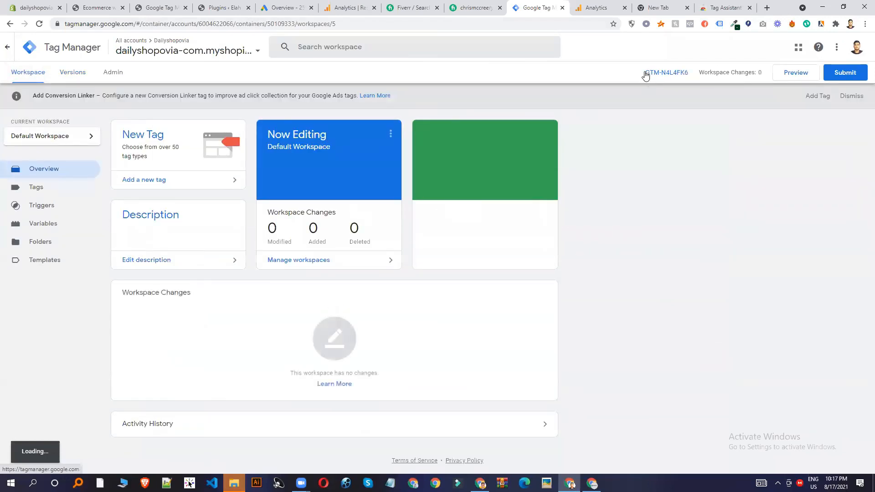
left_click_drag(688, 71, 643, 71)
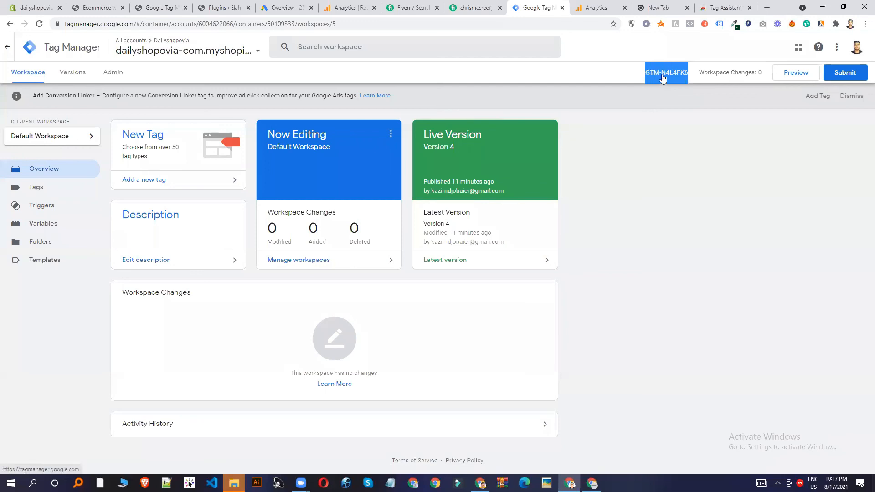
left_click(663, 78)
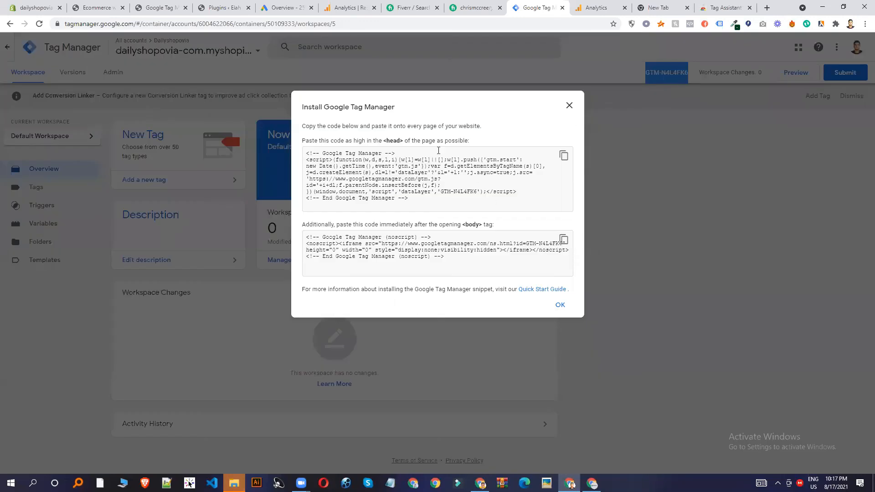
left_click(570, 106)
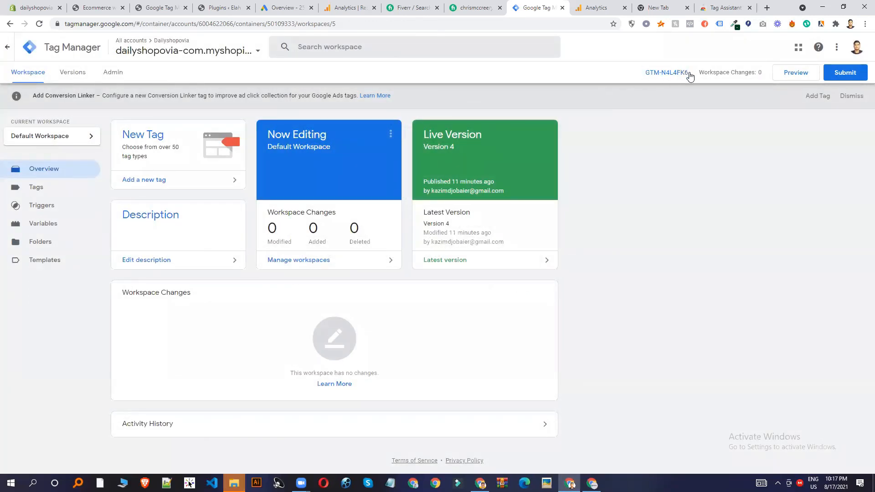
Step: Copy the container ID shown in the Tag Manager workspace
mouse_move(635, 73)
left_mouse_down()
mouse_move(679, 69)
mouse_move(648, 71)
left_mouse_up()
left_click(682, 111)
left_click(671, 129)
right_click(648, 71)
left_click(671, 149)
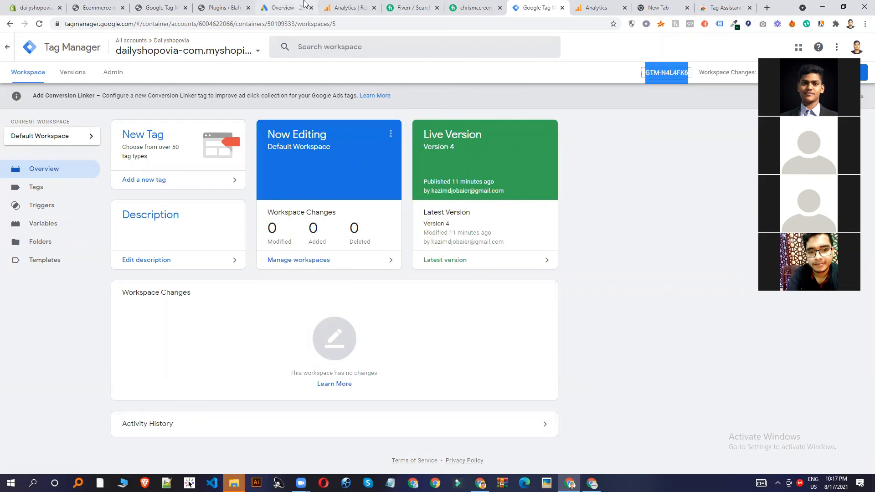
Step: Return to the WordPress plugin options, replace the Google Tag Manager ID with the copied container ID and save the changes
left_click(283, 8)
left_click(159, 8)
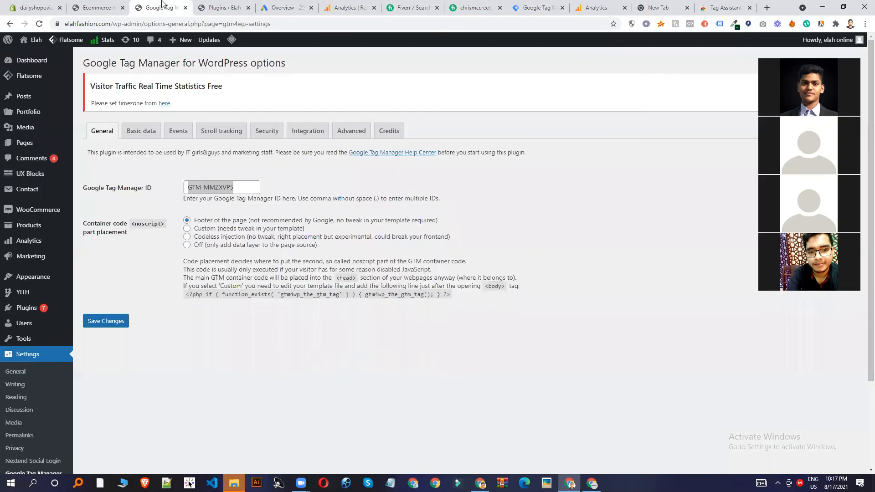
right_click(233, 187)
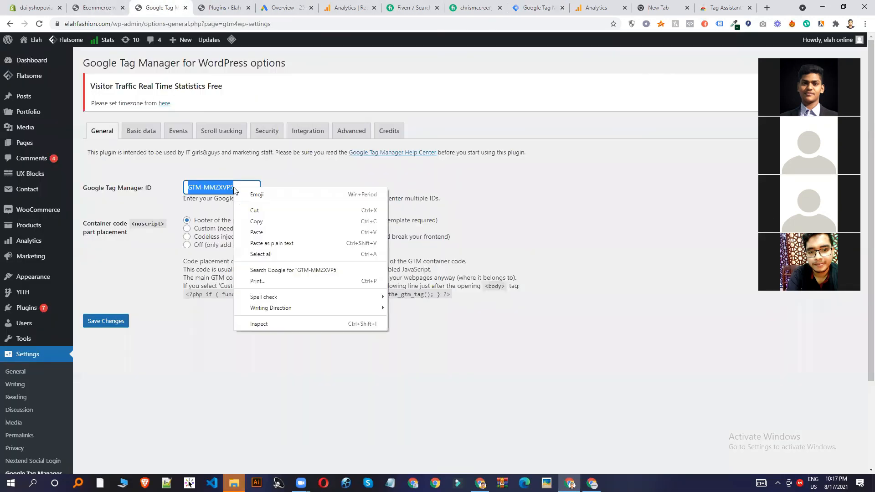
left_click(256, 233)
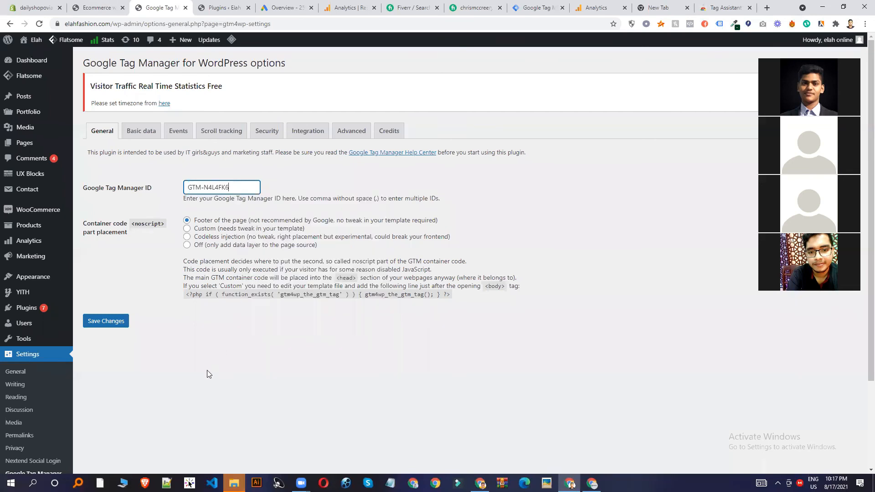
left_click(102, 322)
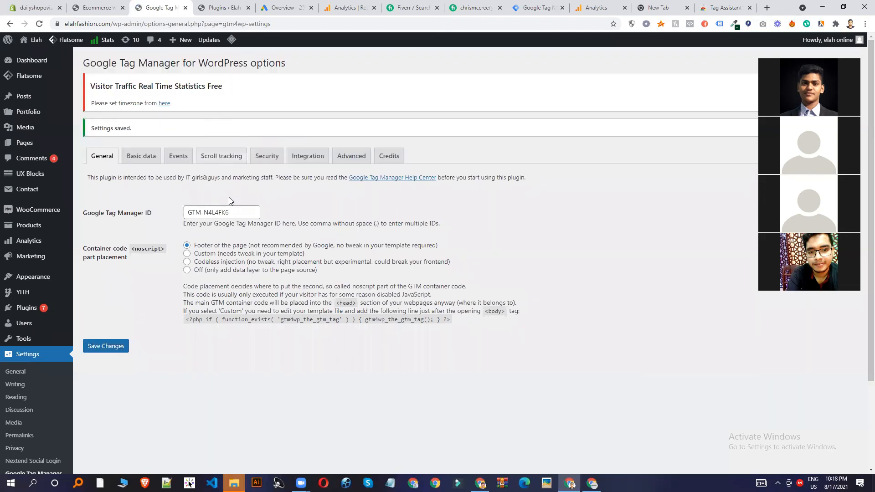
Step: Review the plugin's WooCommerce integration options, including enhanced e-commerce tracking and Google Ads Business Vertical, and return to the general settings
left_click(307, 157)
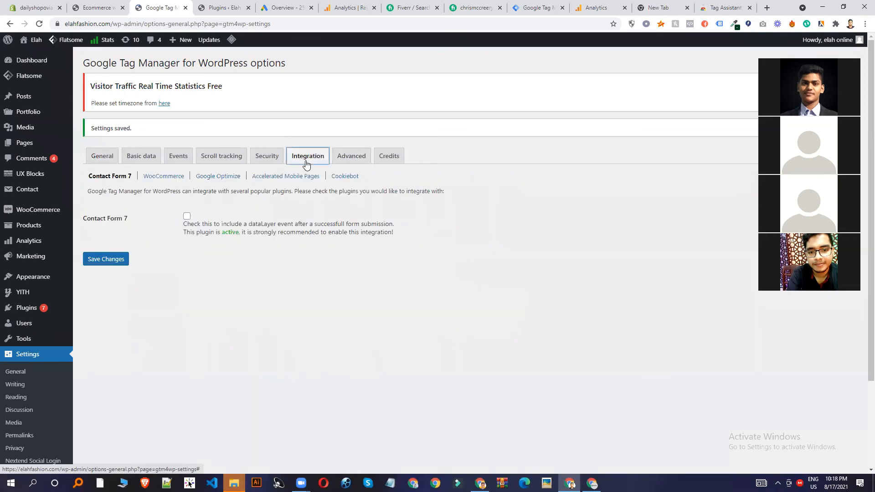
left_click(163, 176)
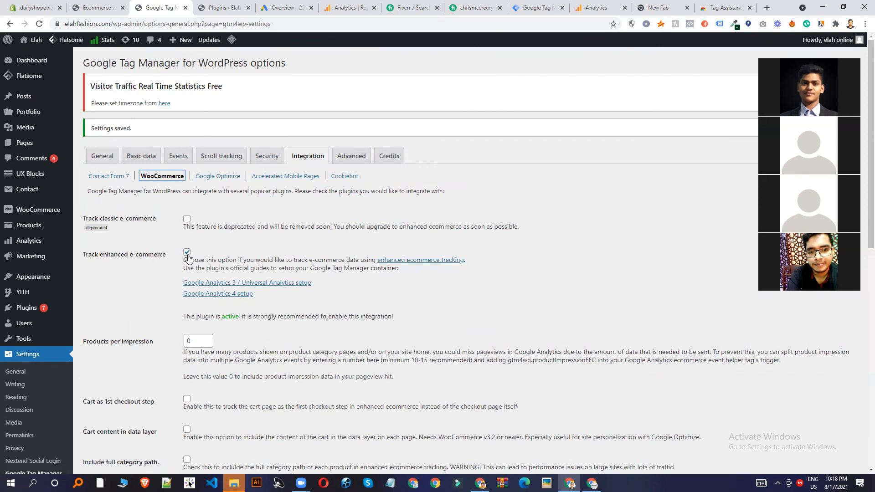
scroll(131, 430, "down", 10)
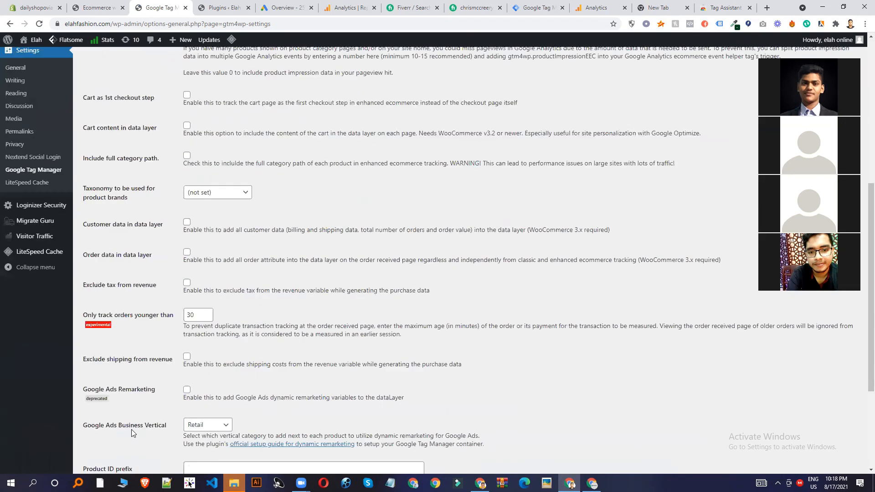
left_click(122, 426)
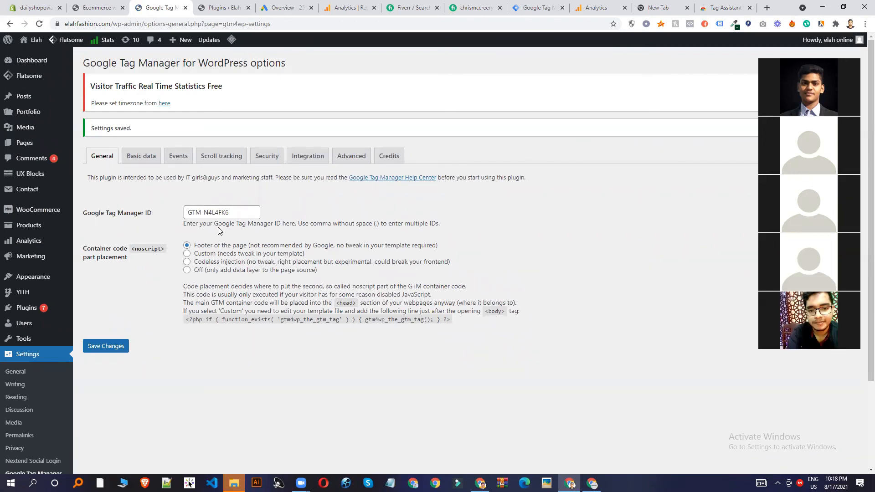
mouse_move(29, 58)
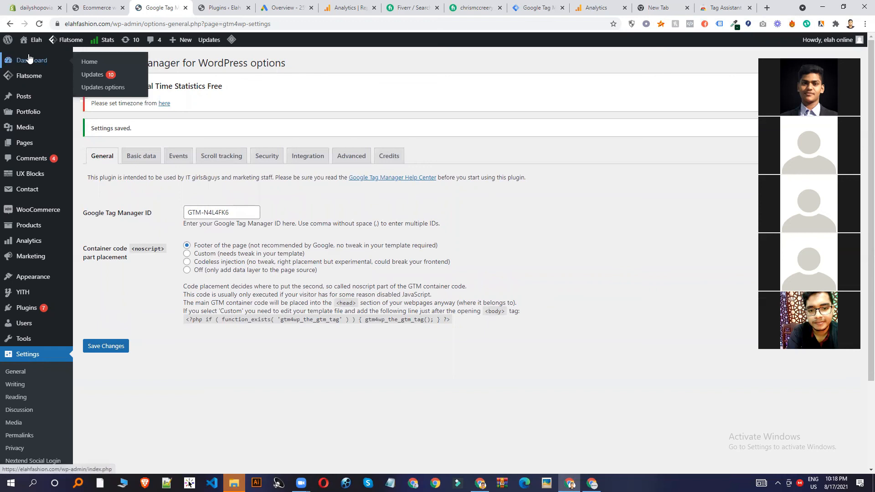